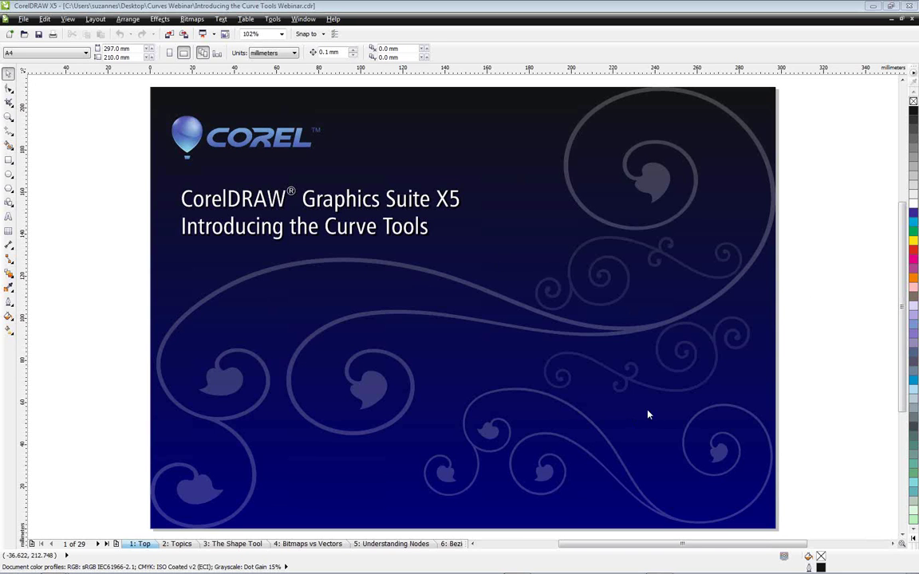
Go through the Topics page to The Shape Tool page and look over the tools grouped with the Shape tool.
left_click(182, 544)
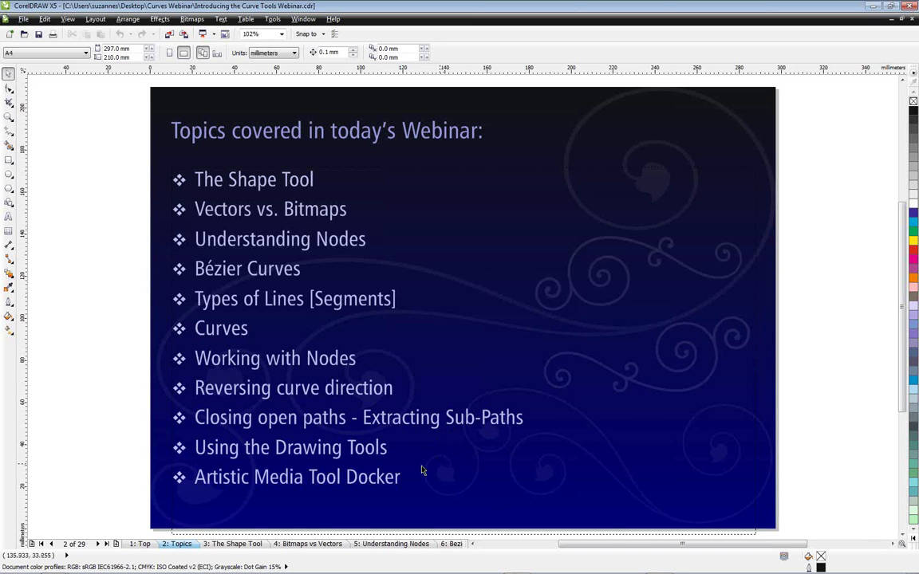
left_click(243, 545)
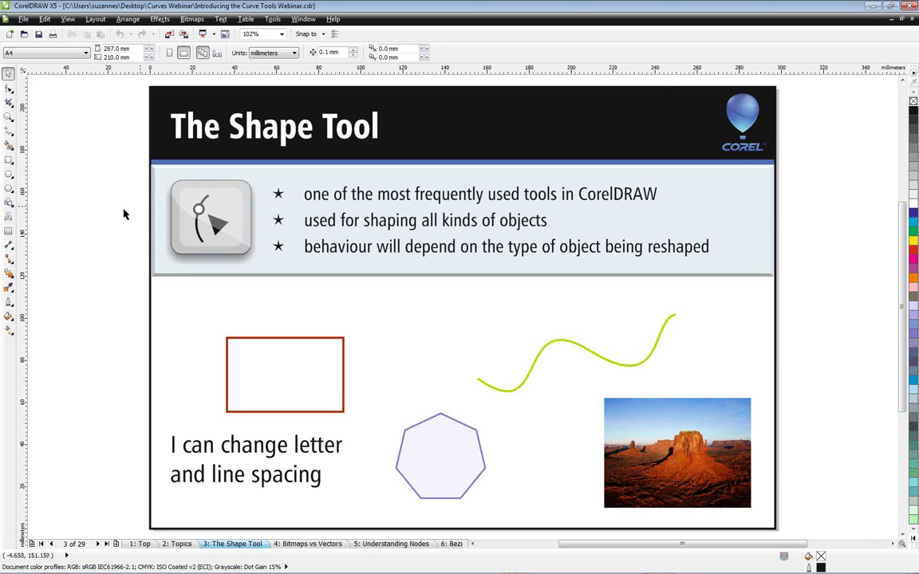
left_click(11, 92)
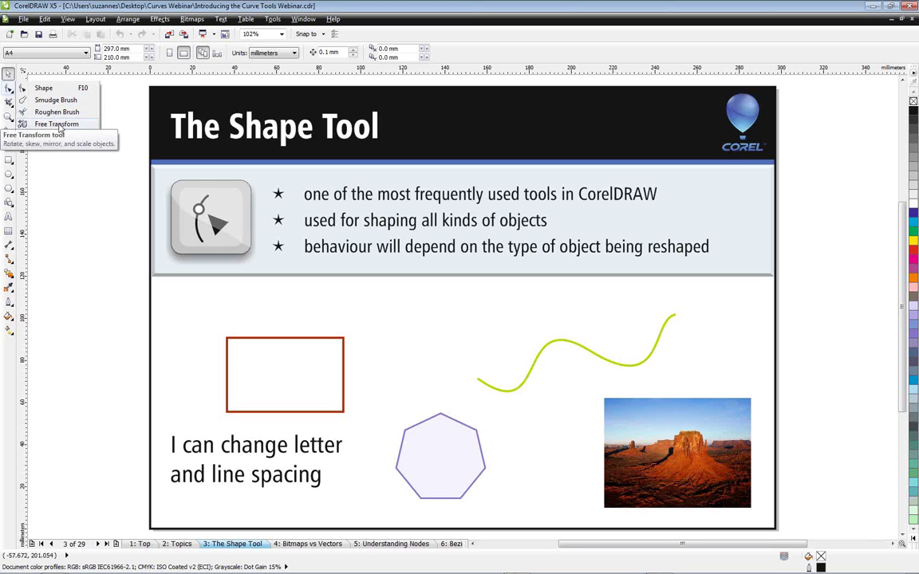
left_click(54, 146)
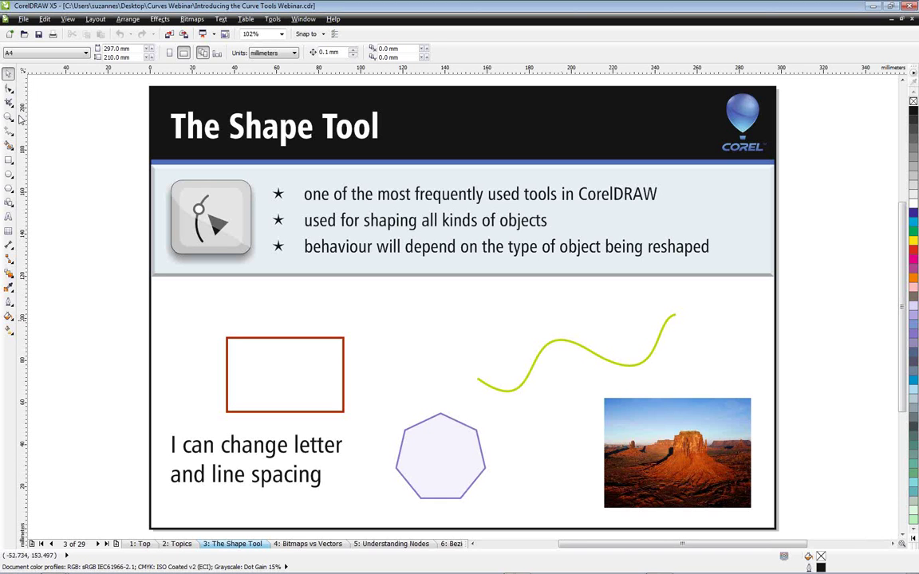
Round all corners of the red rectangle by about 0.087 mm with the Shape tool.
left_click(8, 89)
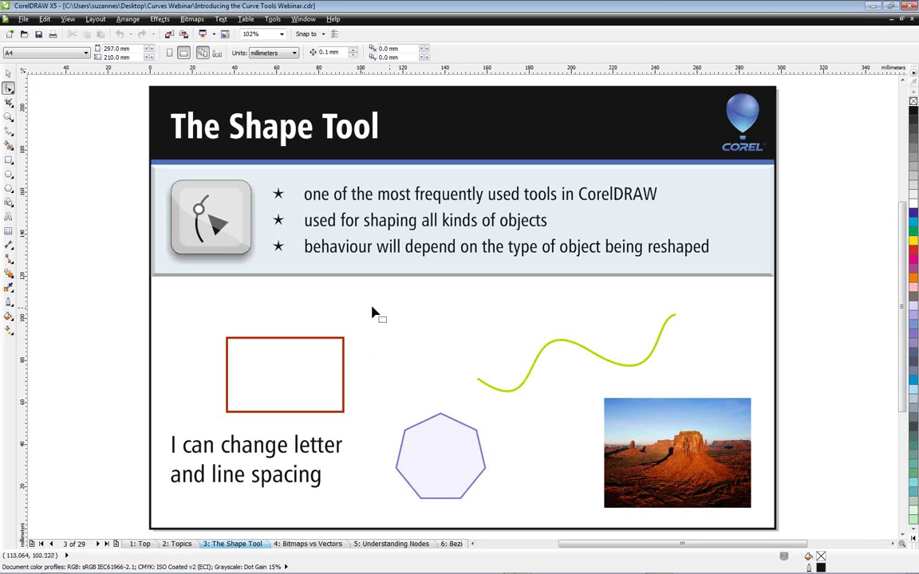
left_click(344, 343)
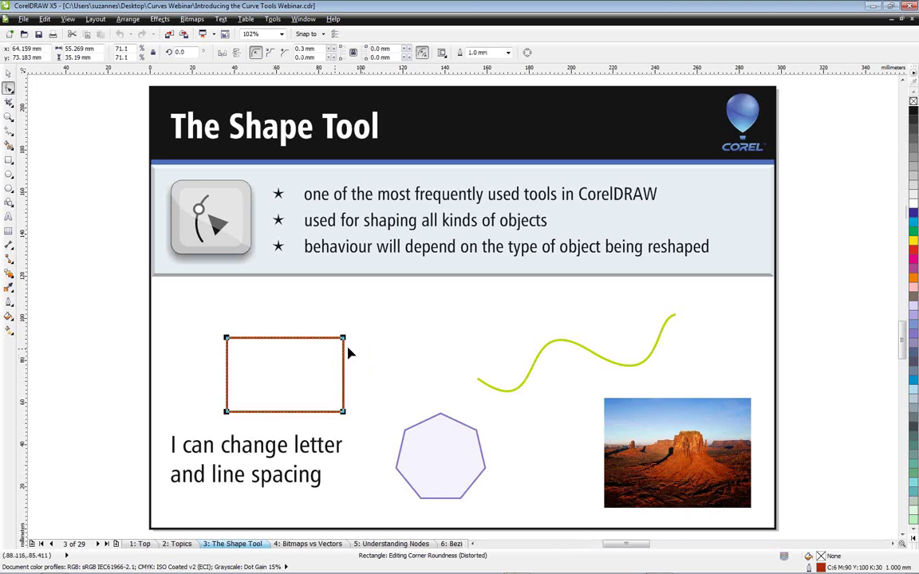
key("shift+F2")
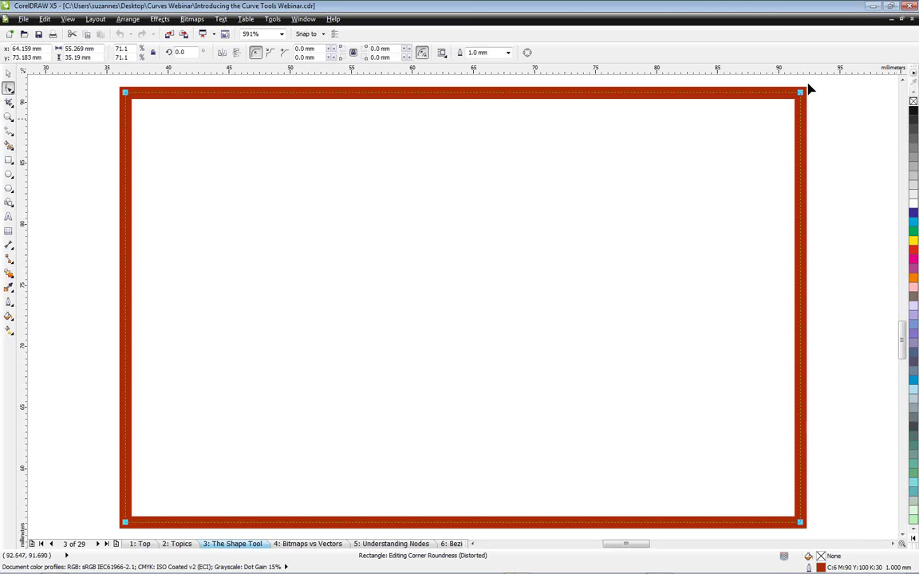
mouse_move(129, 95)
left_mouse_down()
mouse_move(242, 95)
mouse_move(125, 93)
left_mouse_up()
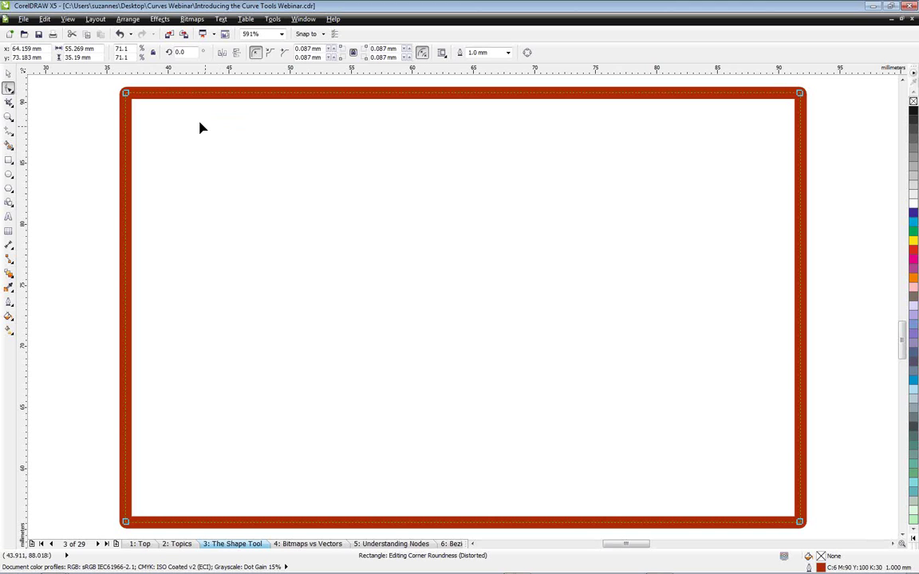
Convert the rounded rectangle to curves and give it a yellow outline.
left_click(127, 19)
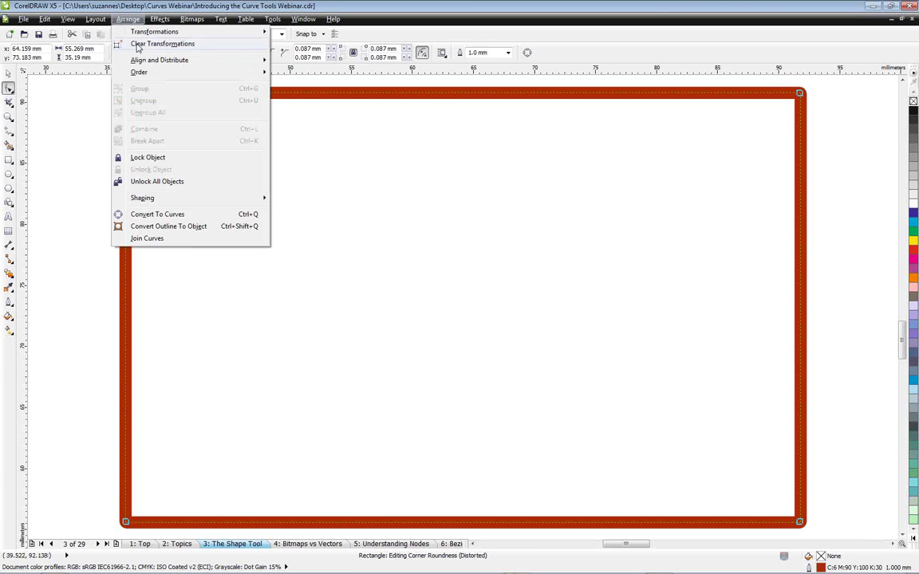
left_click(196, 215)
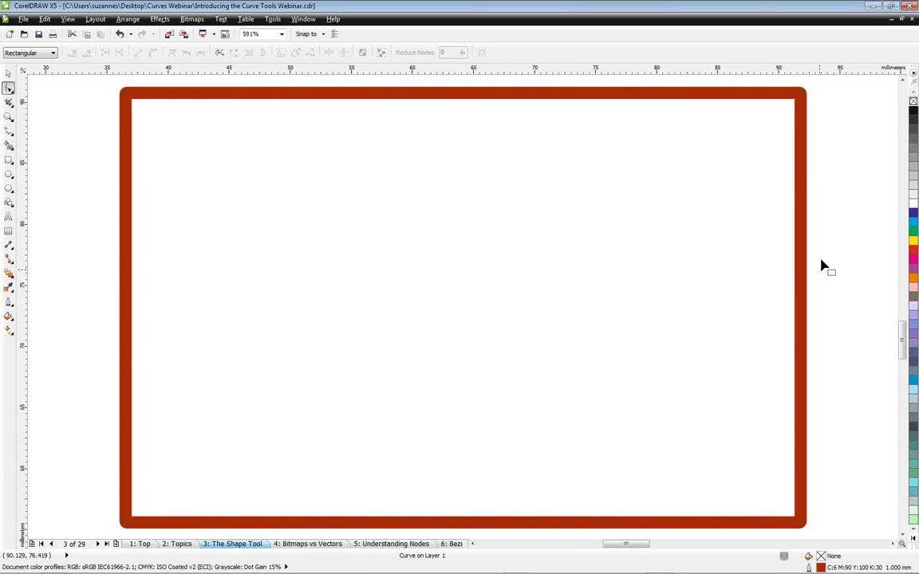
right_click(913, 244)
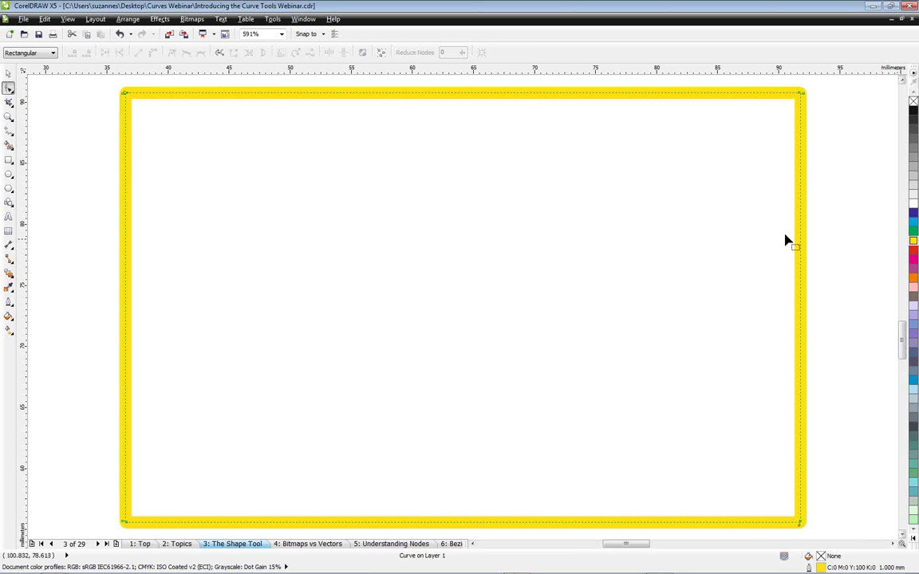
Reshape the yellow curve's upper edge by moving its upper-left corner node inward and its middle node down into a notch.
left_click(127, 95)
left_click_drag(128, 94, 231, 190)
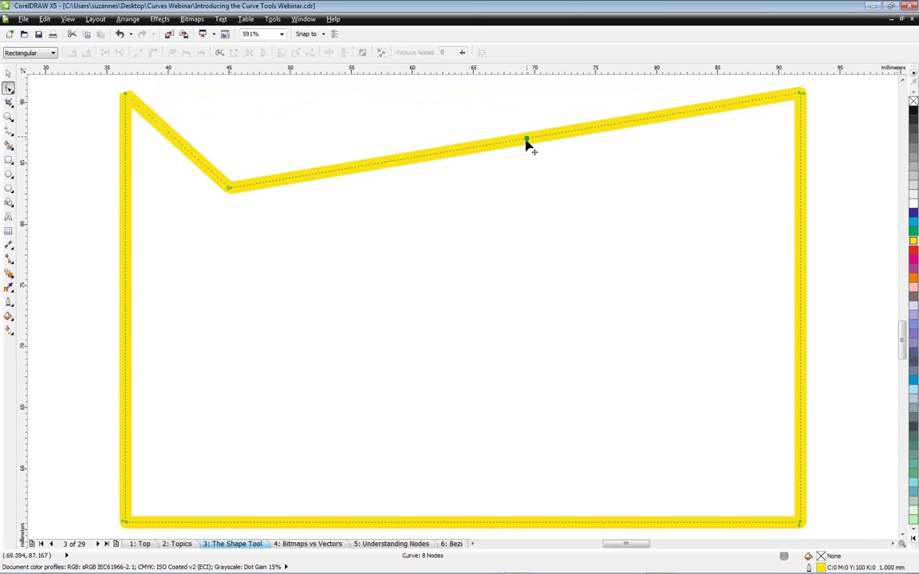
left_click_drag(528, 142, 463, 283)
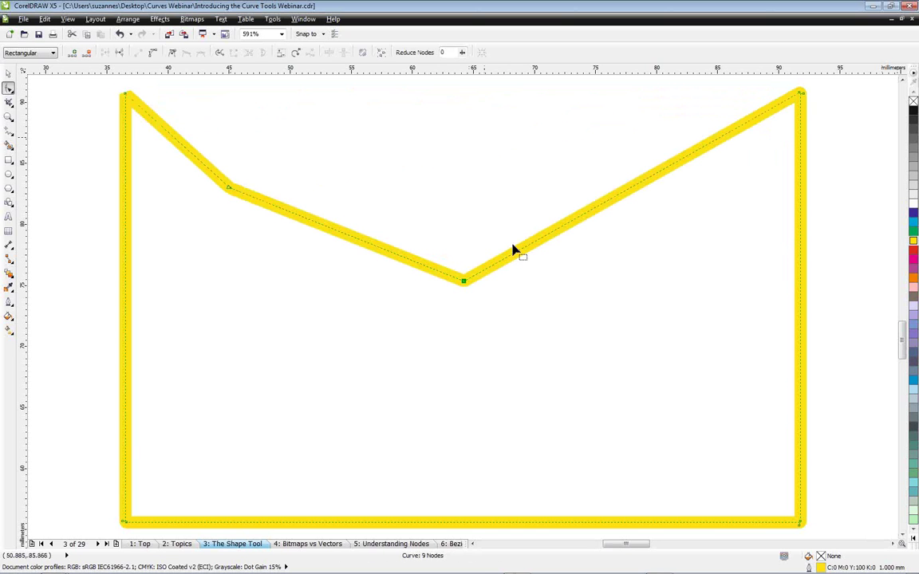
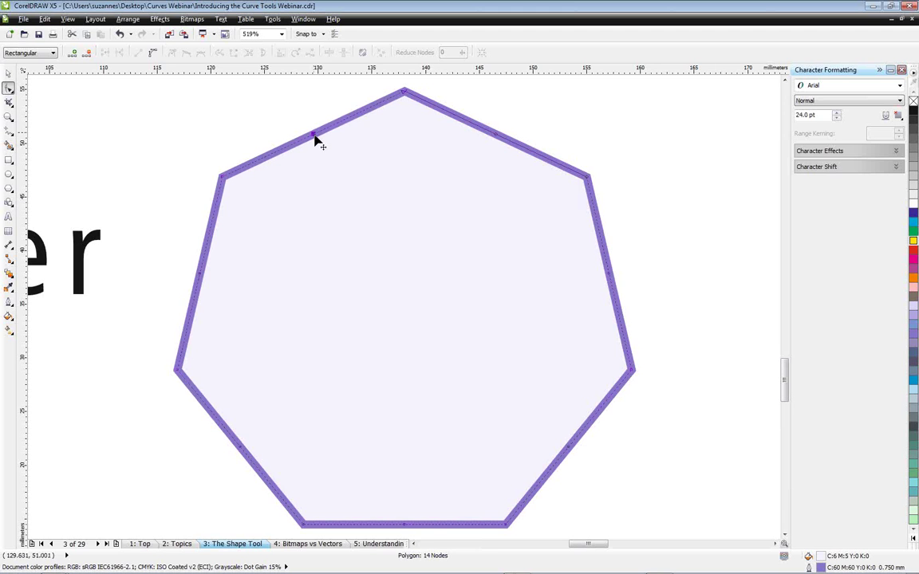
Turn the purple seven-sided polygon into an interlaced star by moving its upper-left edge midpoint node across to the opposite side.
left_click_drag(315, 137, 580, 365)
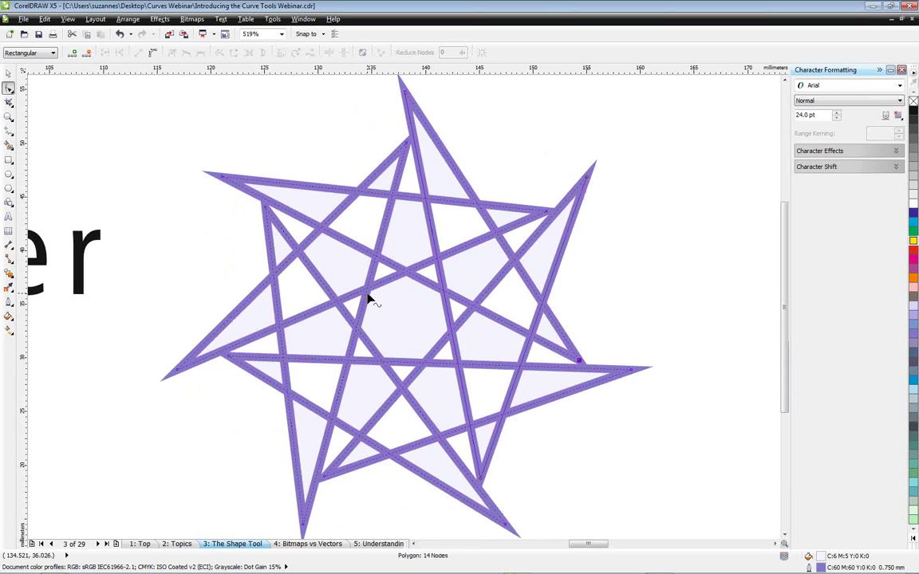
key("shift+F4")
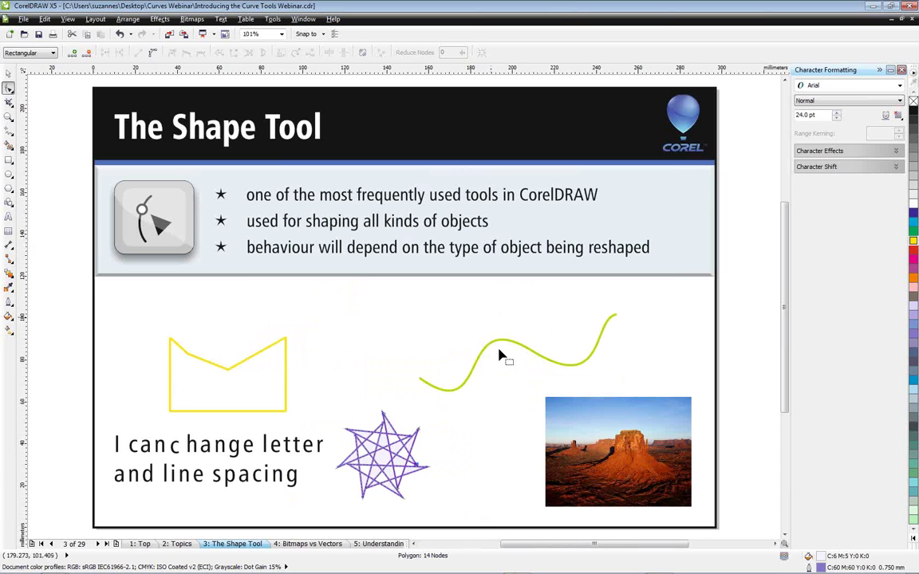
Crop the desert photo into a slanted four-sided shape by moving its upper-left and lower-right corner nodes inward.
left_click(591, 435)
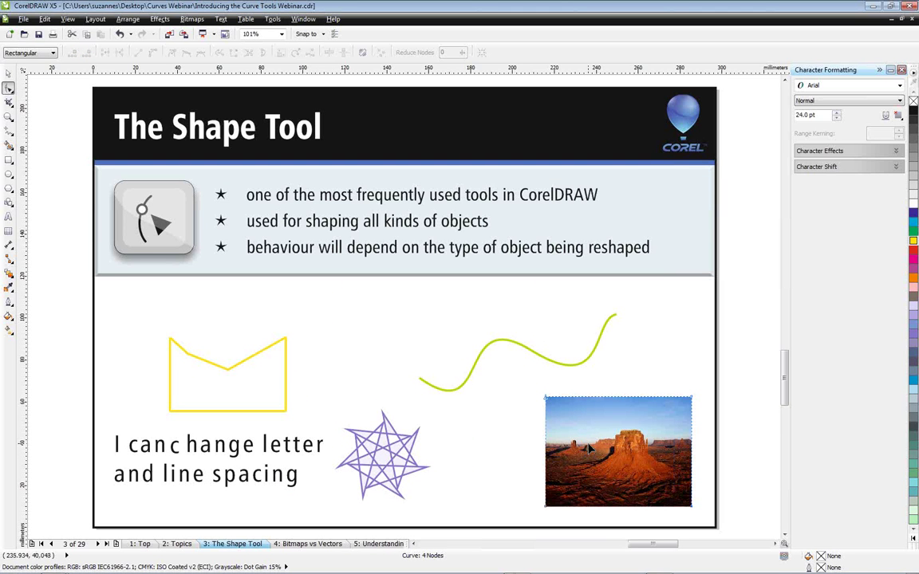
key("shift+F2")
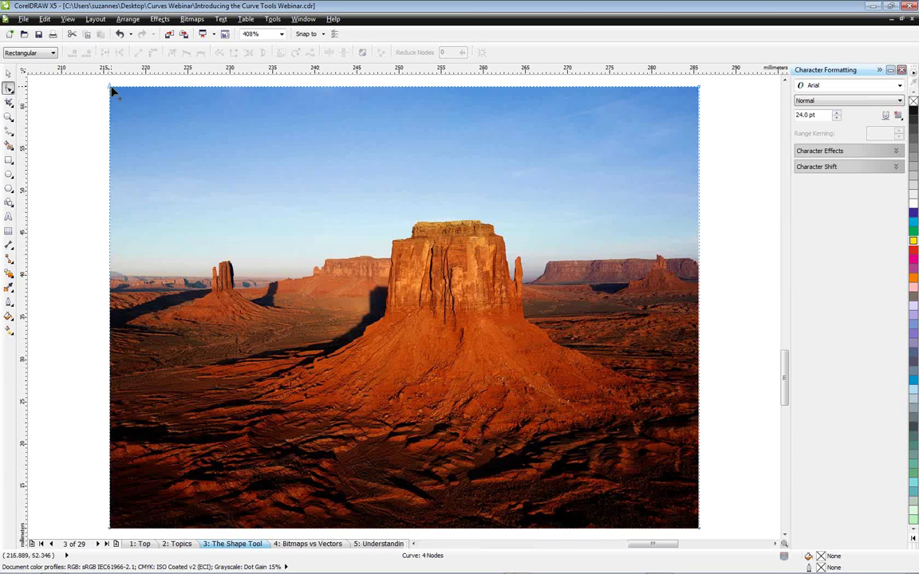
left_click_drag(111, 89, 252, 202)
left_click(700, 531)
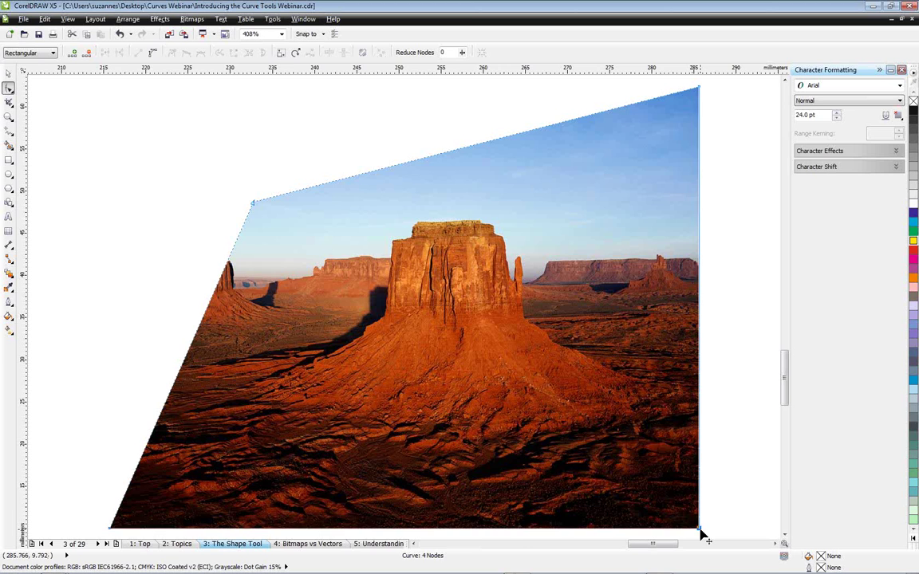
left_click_drag(700, 531, 573, 415)
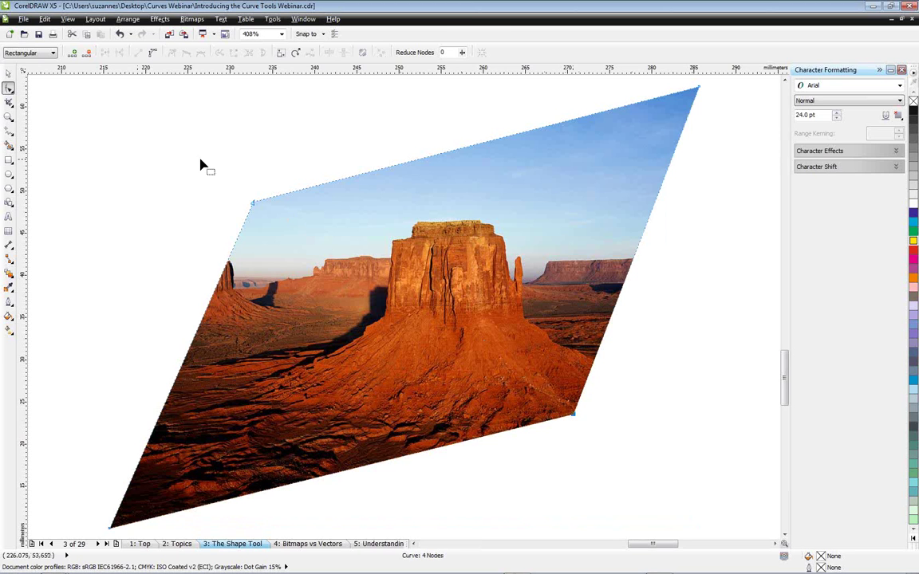
Convert the photo's right edge to a curve and bend it inward with both control handles.
left_click(152, 54)
left_click_drag(600, 304, 377, 262)
left_click_drag(658, 196, 560, 166)
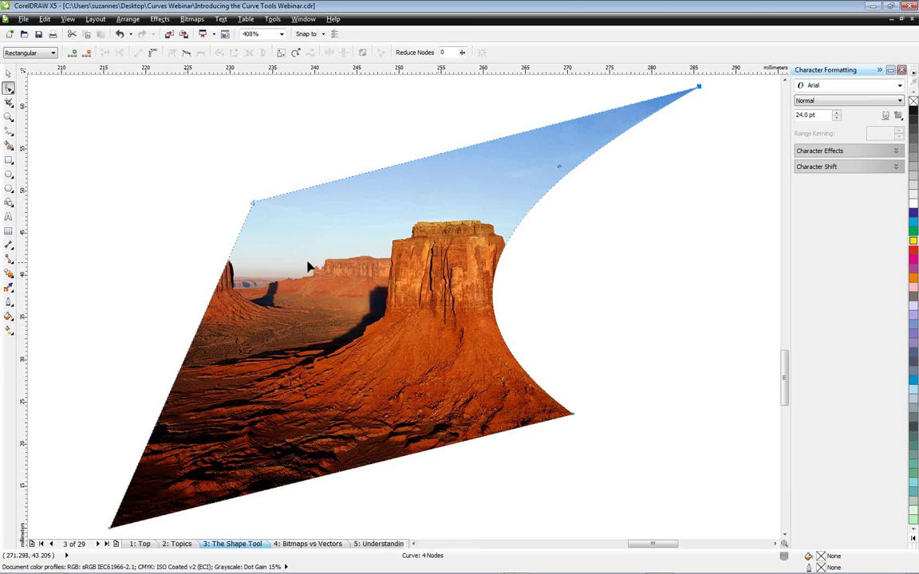
Create a Boundary outline from the cropped photo and move it off to the photo's lower right.
left_click(127, 18)
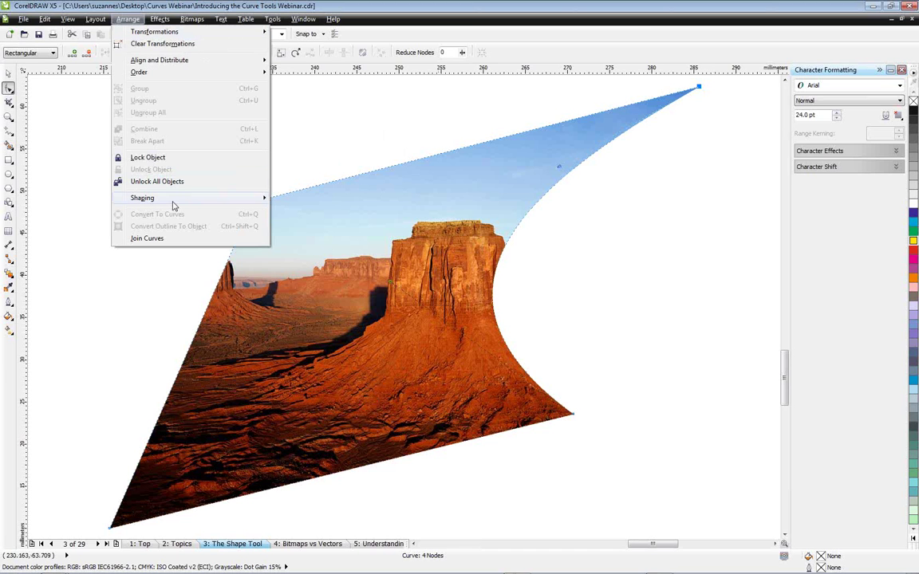
mouse_move(222, 196)
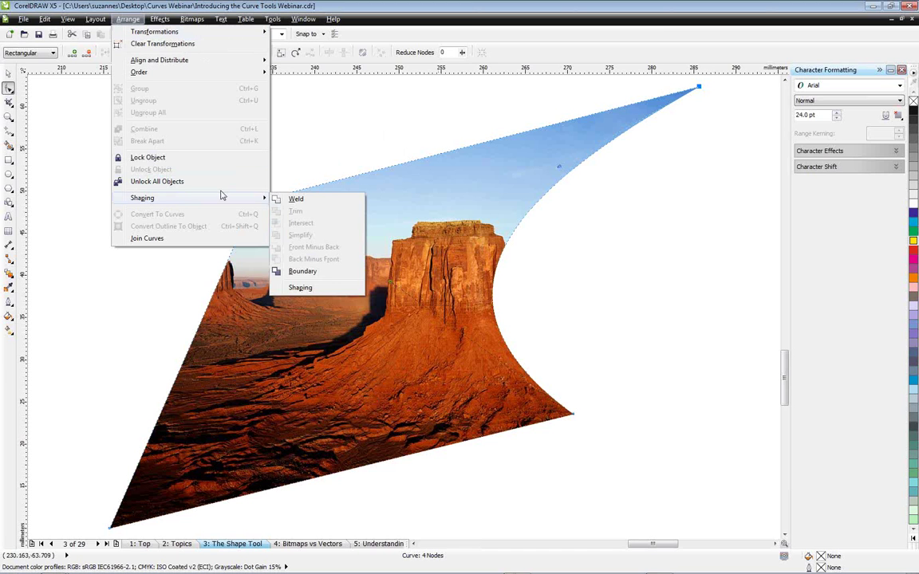
left_click(306, 272)
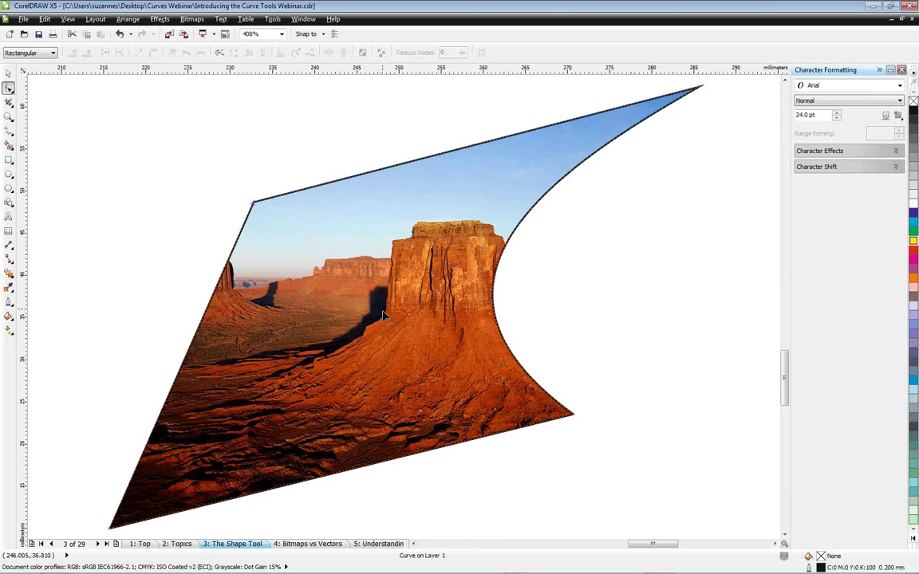
key("space")
left_click_drag(405, 316, 531, 332)
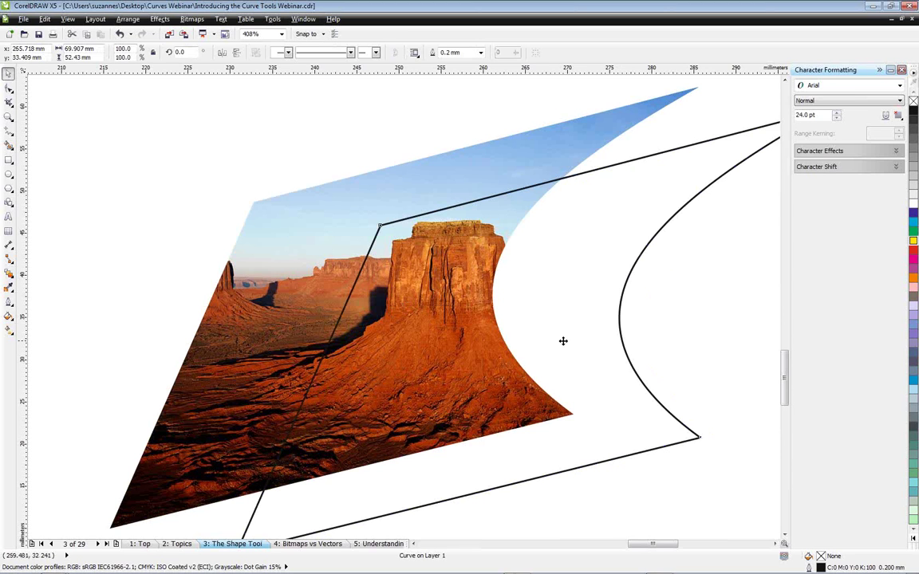
Delete the boundary outline and select the cropped photo with the Shape tool.
key("Delete")
key("space")
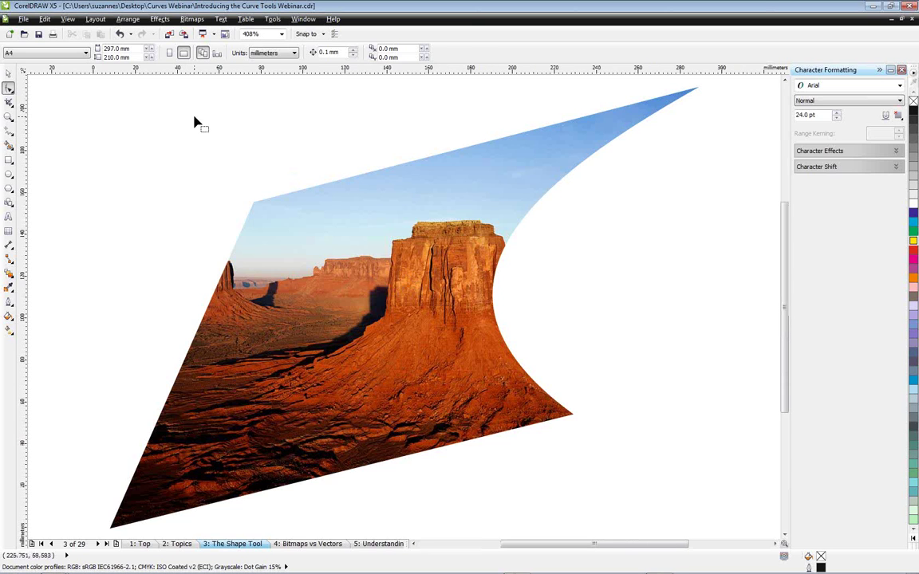
key("shift+F4")
left_click(597, 423)
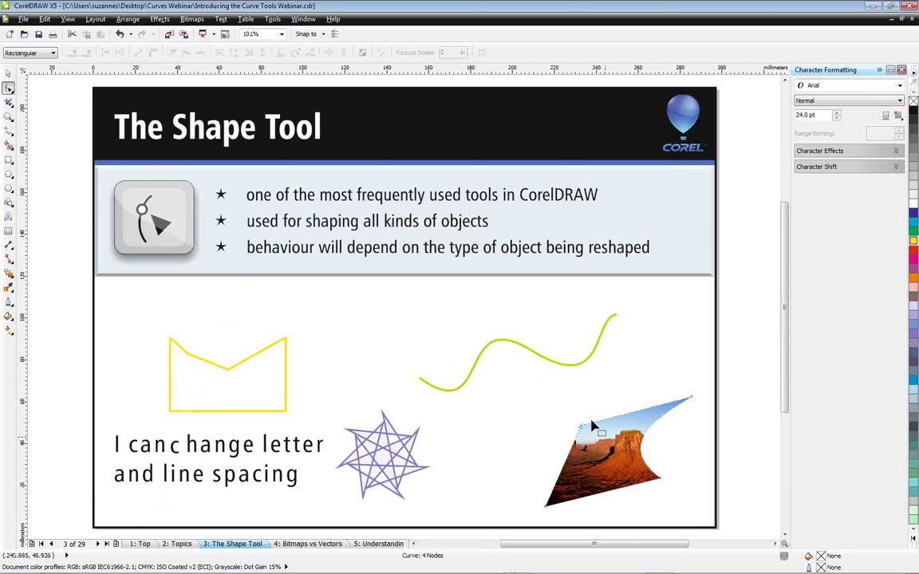
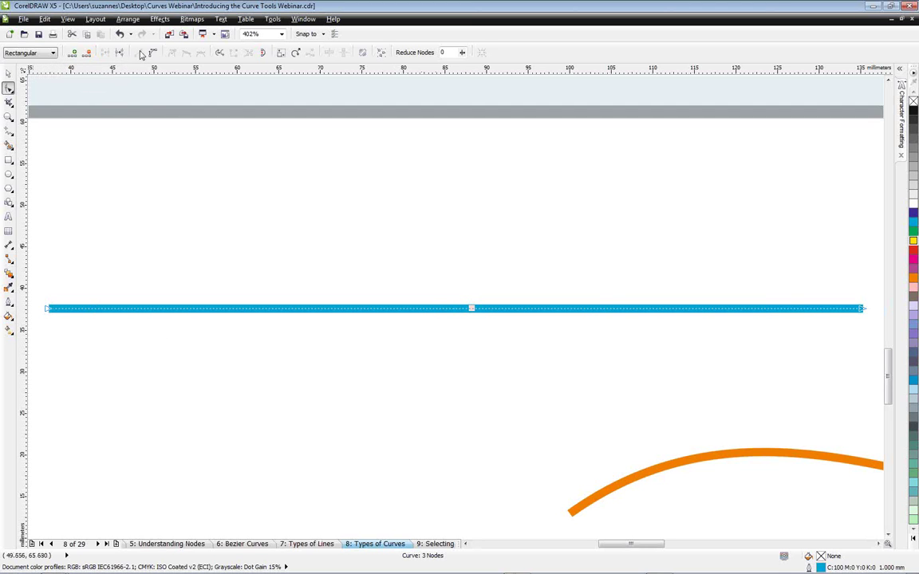
Convert the blue line's left segment to a curve and bow it downward using the control handles at both ends.
left_click(153, 53)
left_click_drag(190, 313, 216, 423)
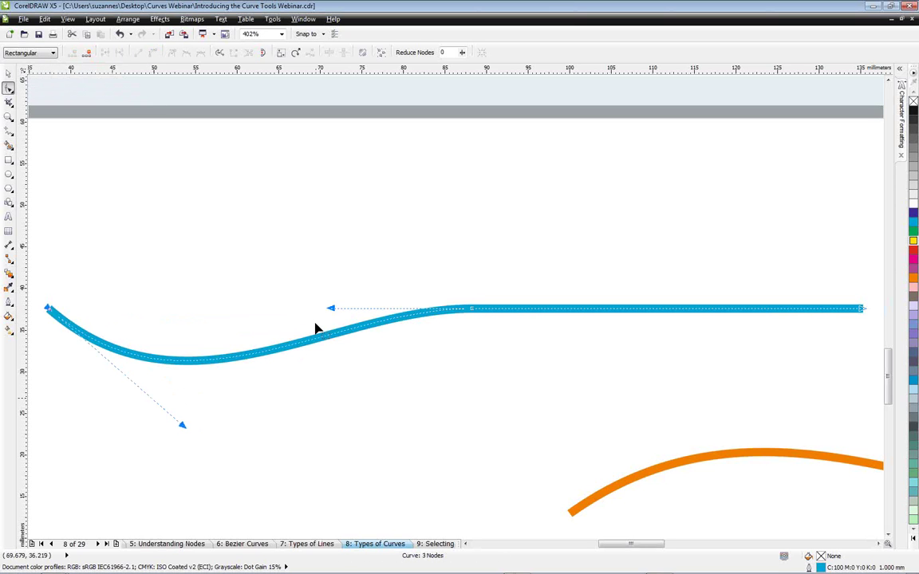
left_click_drag(332, 310, 300, 212)
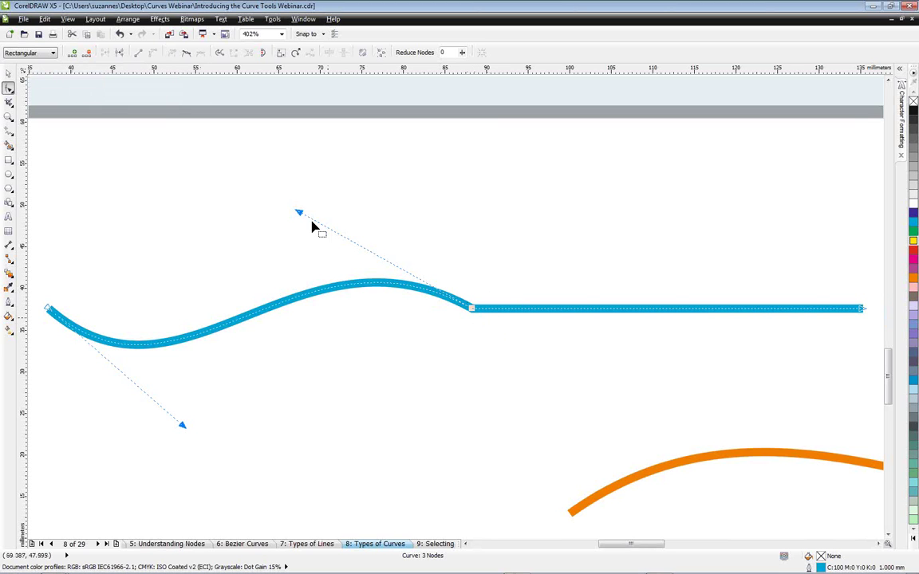
left_click_drag(300, 214, 474, 391)
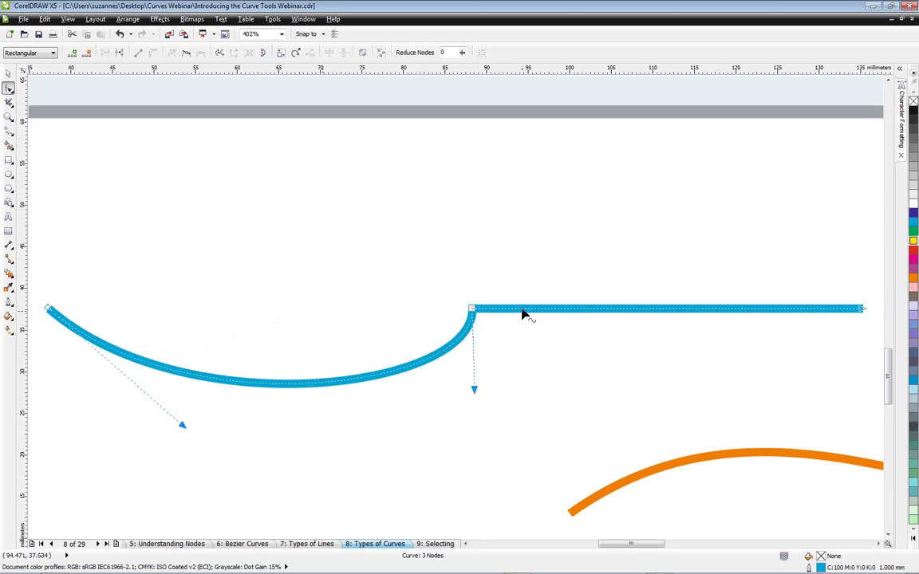
Convert the blue line's right segment to a curve and shape it into an S, with the middle node's handle up and the end node's handle down.
left_click(862, 310)
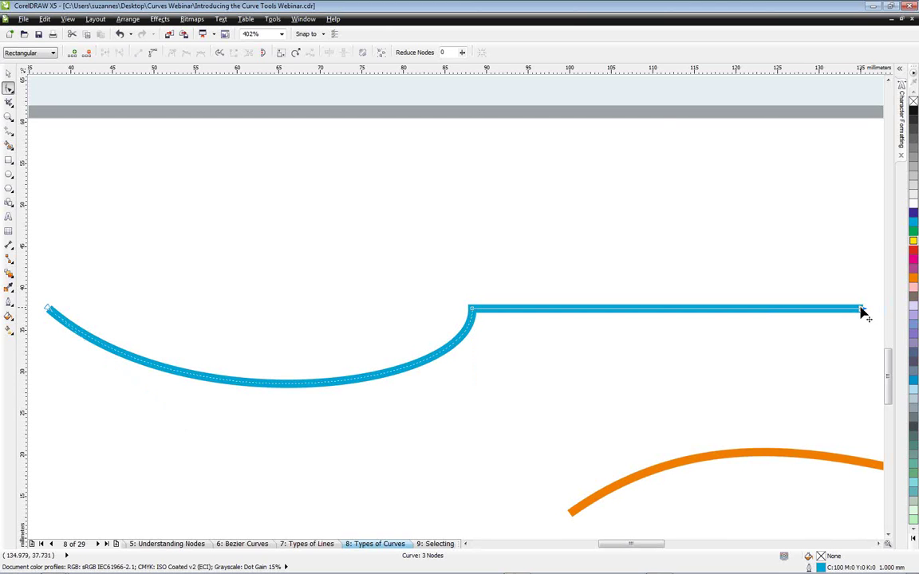
left_click(154, 56)
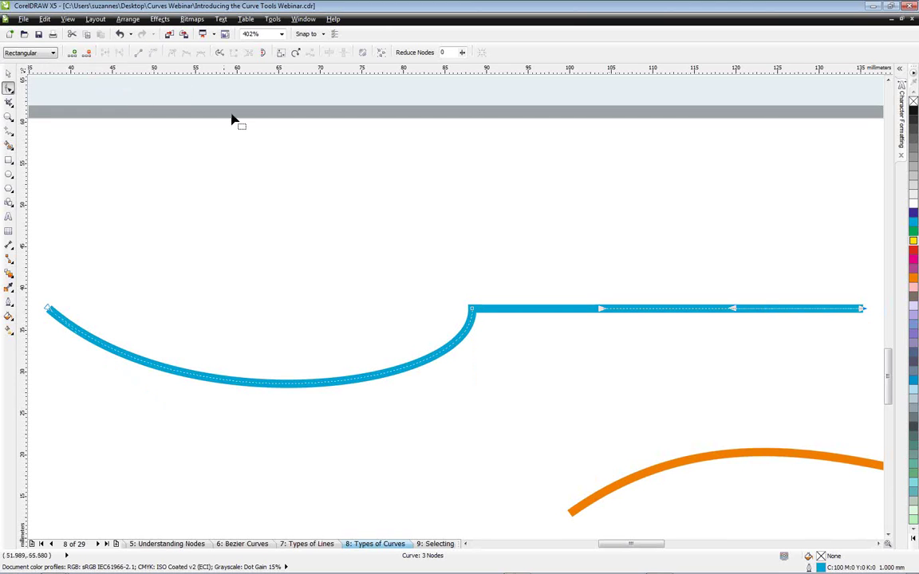
left_click_drag(604, 312, 589, 261)
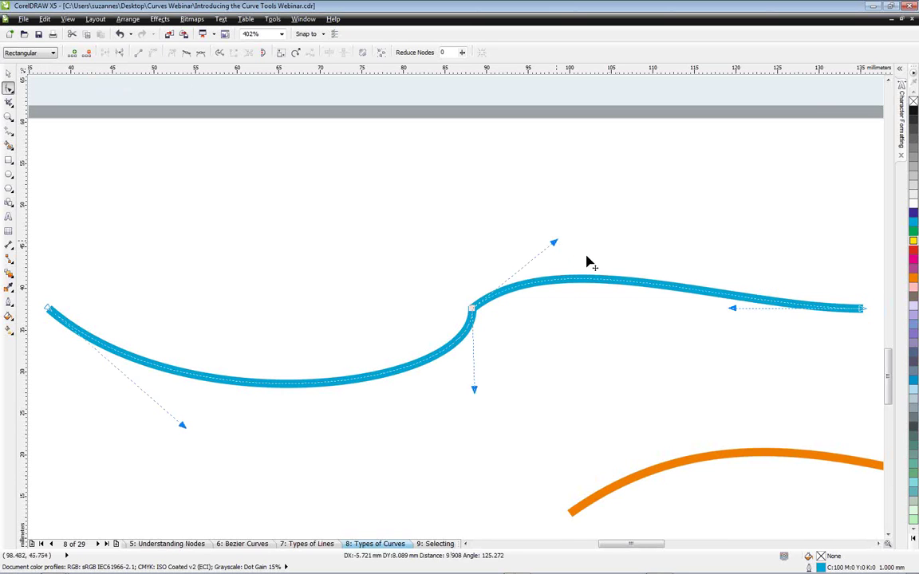
left_click_drag(734, 312, 772, 390)
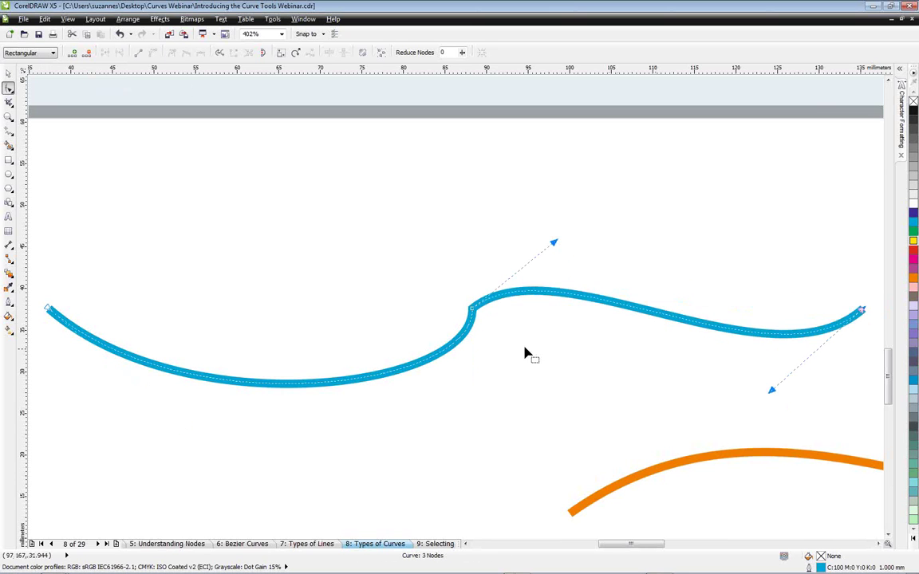
Convert the blue line's middle node to a smooth node, rotate its handles to nearly horizontal and lengthen the right handle.
left_click(473, 310)
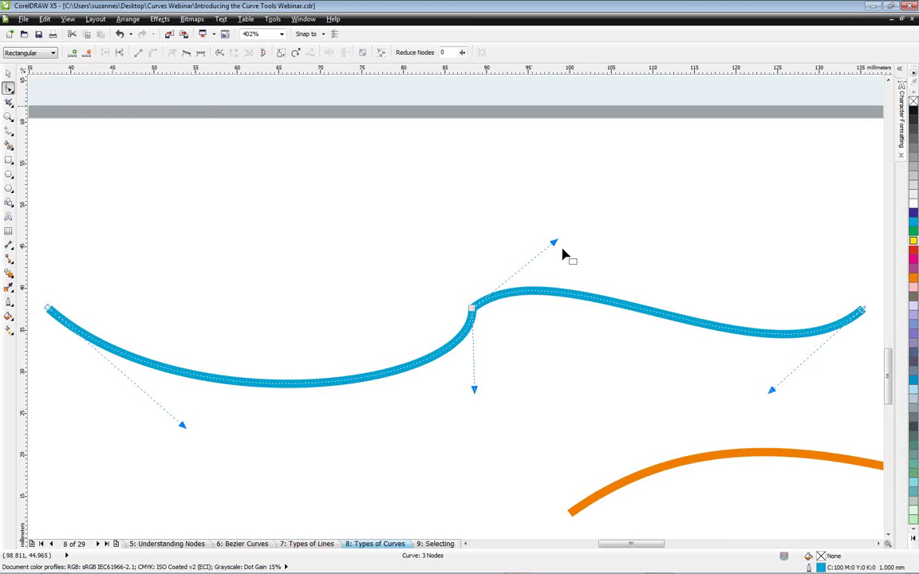
left_click(186, 52)
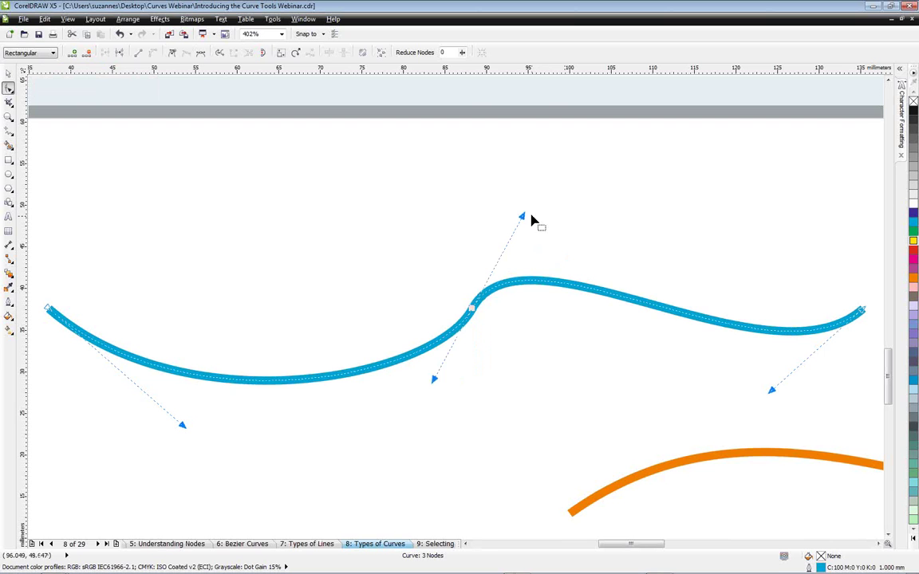
mouse_move(524, 218)
left_mouse_down()
mouse_move(567, 262)
mouse_move(572, 314)
mouse_move(573, 296)
mouse_move(492, 213)
mouse_move(466, 205)
mouse_move(499, 217)
mouse_move(468, 205)
mouse_move(486, 213)
mouse_move(538, 299)
mouse_move(540, 319)
mouse_move(505, 384)
mouse_move(556, 300)
mouse_move(542, 266)
mouse_move(463, 217)
mouse_move(539, 270)
mouse_move(547, 312)
mouse_move(609, 302)
mouse_move(619, 303)
mouse_move(550, 306)
mouse_move(687, 306)
mouse_move(551, 305)
left_mouse_up()
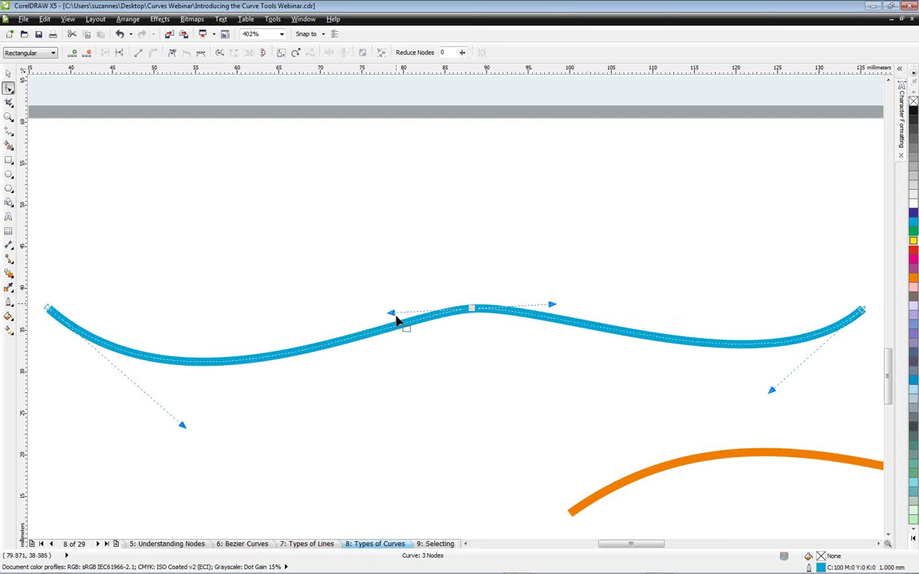
mouse_move(395, 316)
left_mouse_down()
mouse_move(242, 307)
mouse_move(289, 316)
mouse_move(410, 312)
mouse_move(265, 308)
mouse_move(398, 309)
left_mouse_up()
left_click_drag(552, 311, 575, 312)
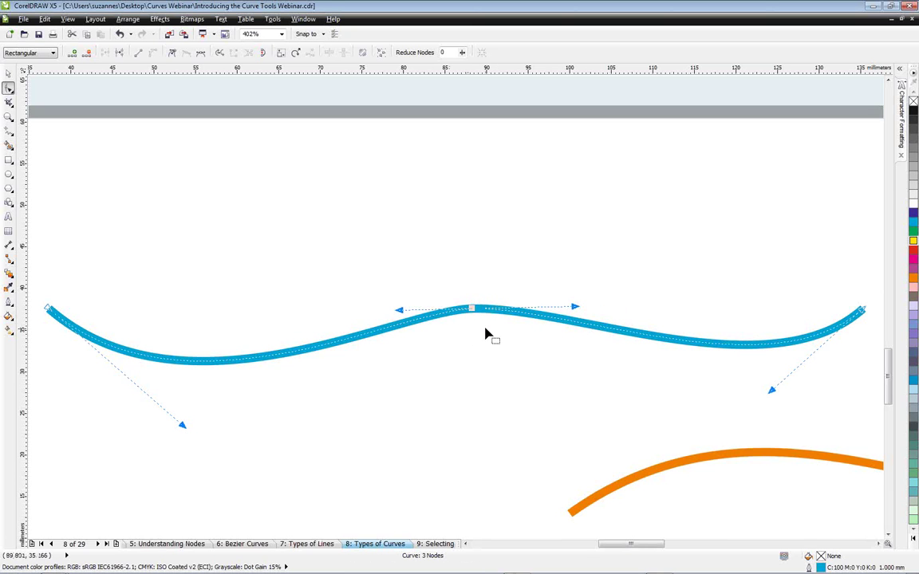
Convert the blue line's middle node to a symmetrical node and pull its handles outward along the horizontal.
left_click(200, 54)
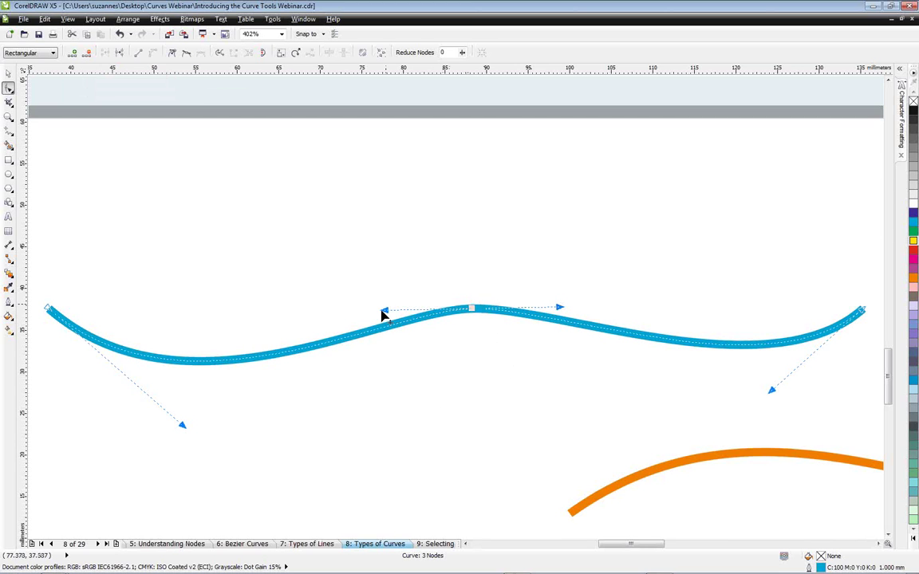
left_click_drag(385, 313, 346, 309)
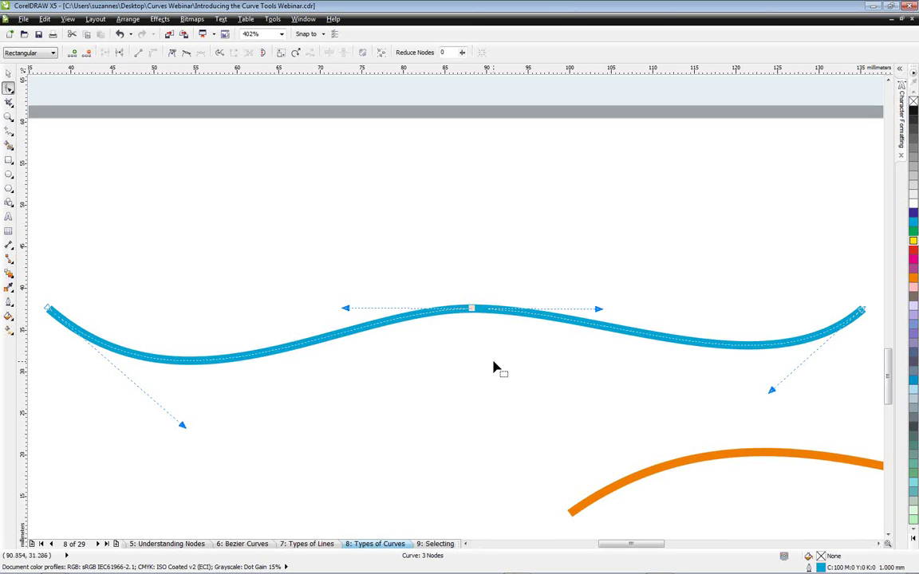
mouse_move(369, 318)
left_mouse_down()
mouse_move(384, 375)
mouse_move(359, 303)
mouse_move(356, 310)
left_mouse_up()
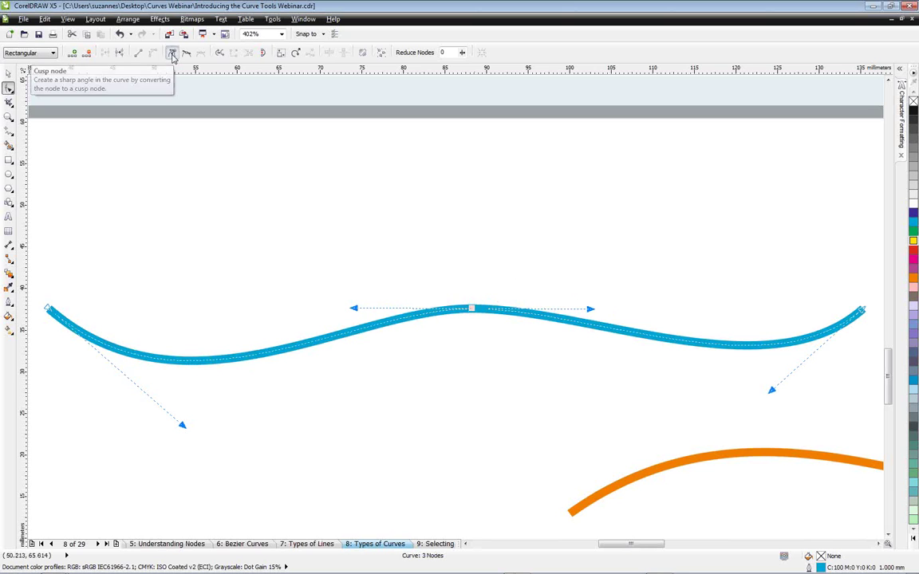
Make the blue line's middle node a cusp with its left handle pulled straight down, and convert it back to a smooth node.
left_click_drag(357, 308, 396, 231)
left_click(471, 315)
left_click_drag(359, 313, 481, 444)
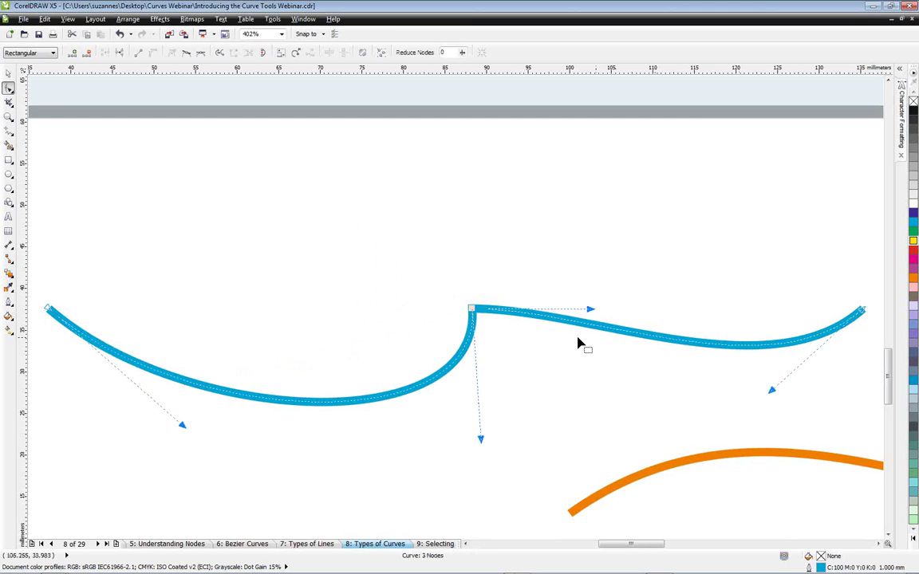
left_click(188, 54)
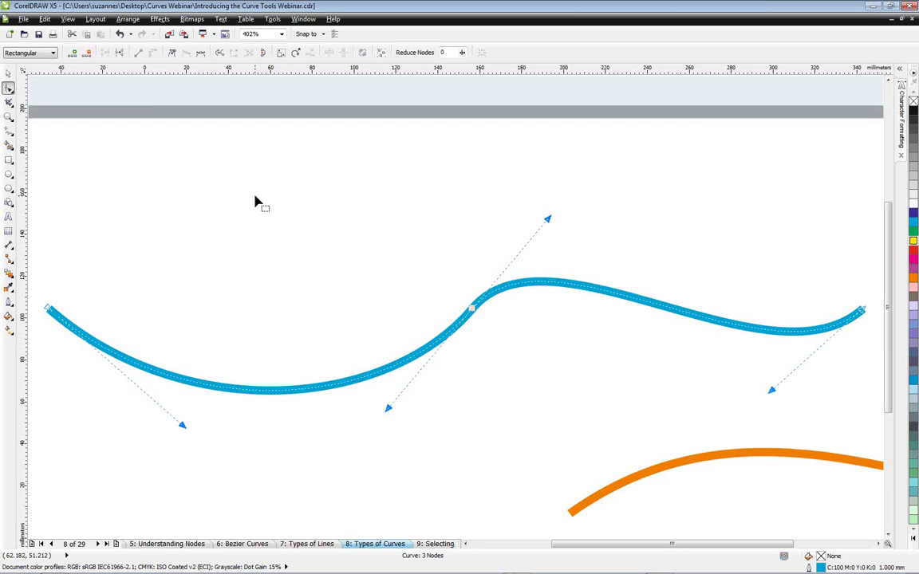
key("shift+F4")
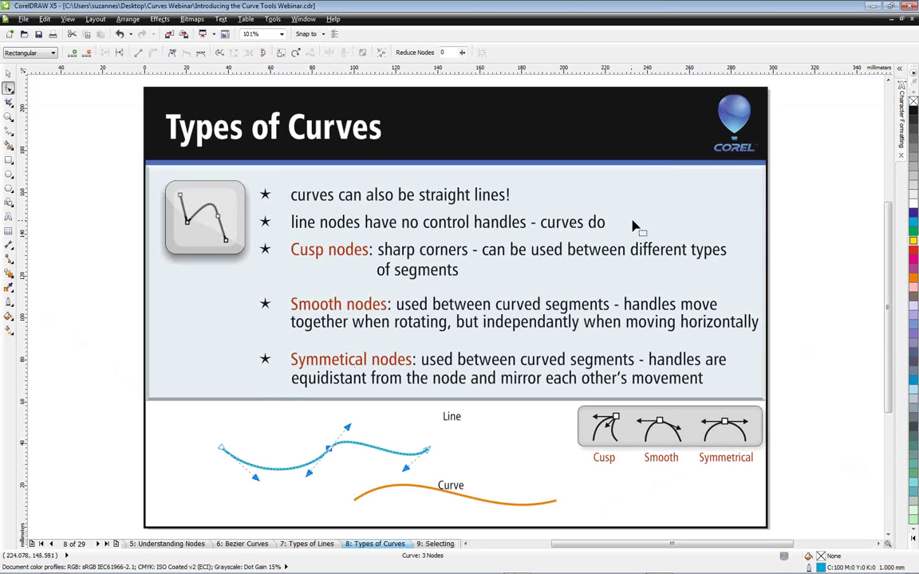
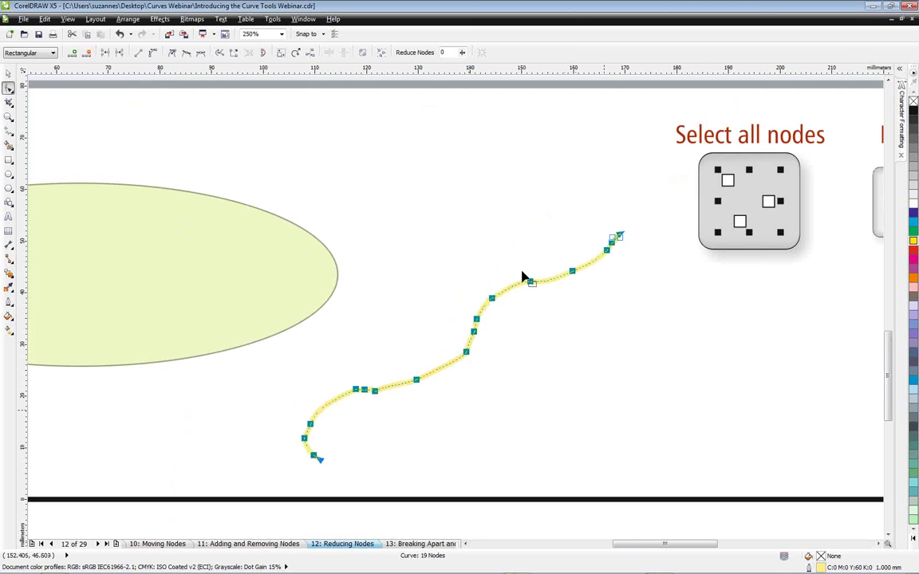
Add four extra nodes along the yellow curve, three on its lower half and one on the upper bend.
double_click(329, 404)
double_click(398, 384)
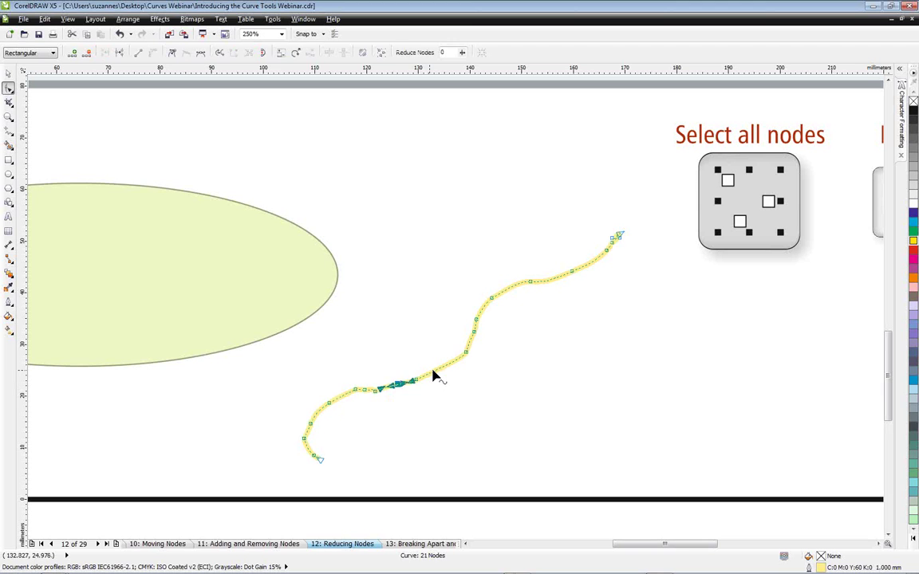
double_click(434, 374)
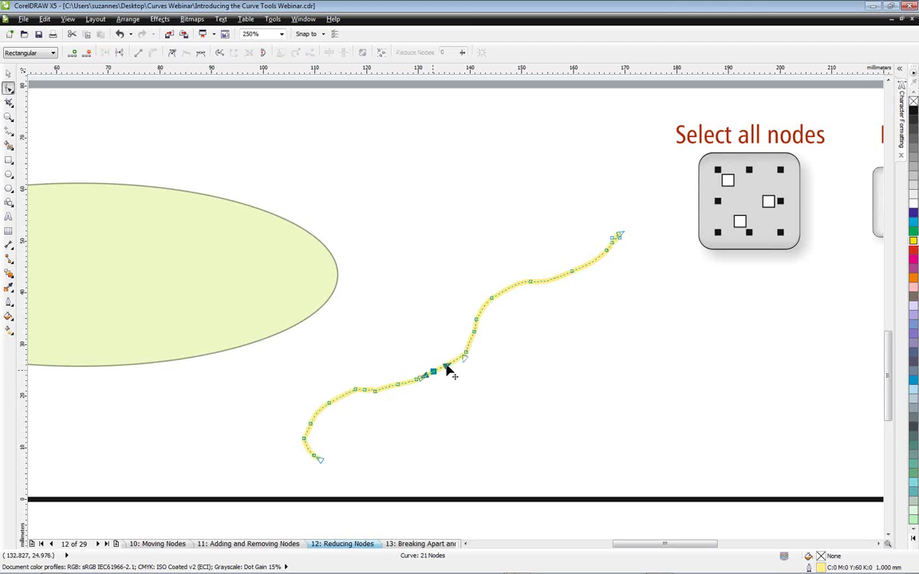
left_click(485, 305)
left_click(511, 291)
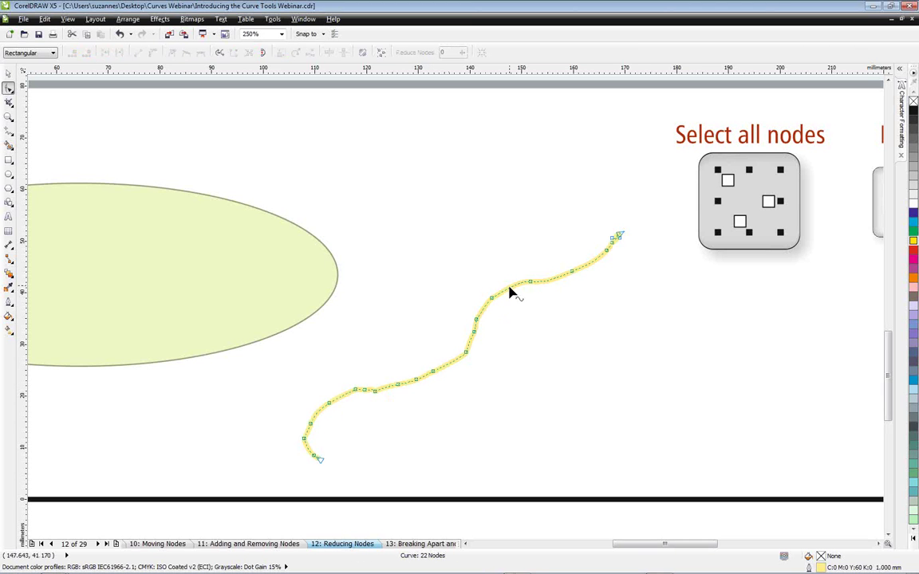
left_click(512, 287)
left_click(511, 286)
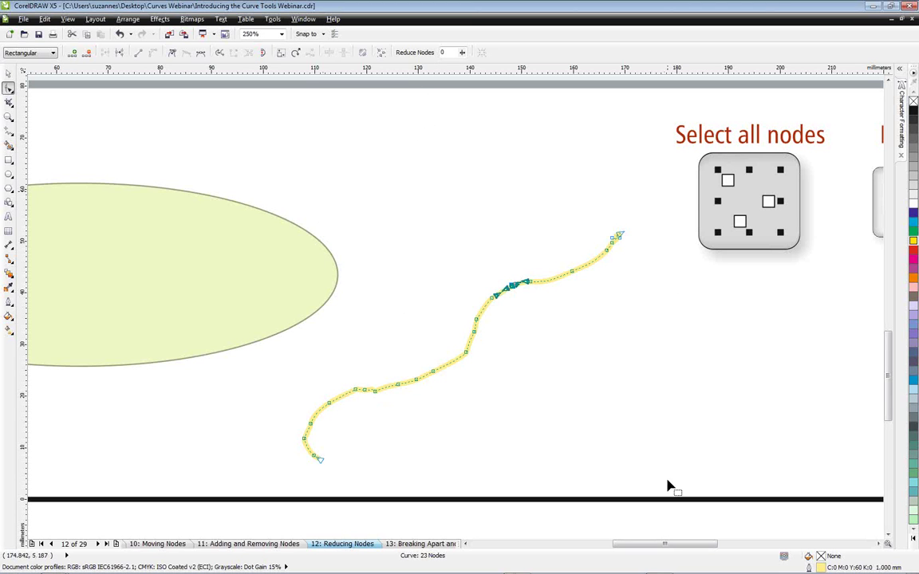
Select all nodes of the yellow curve and reduce them to about 6 with Reduce Nodes and the Curve smoothness slider.
left_click(390, 474)
left_click_drag(665, 482, 269, 155)
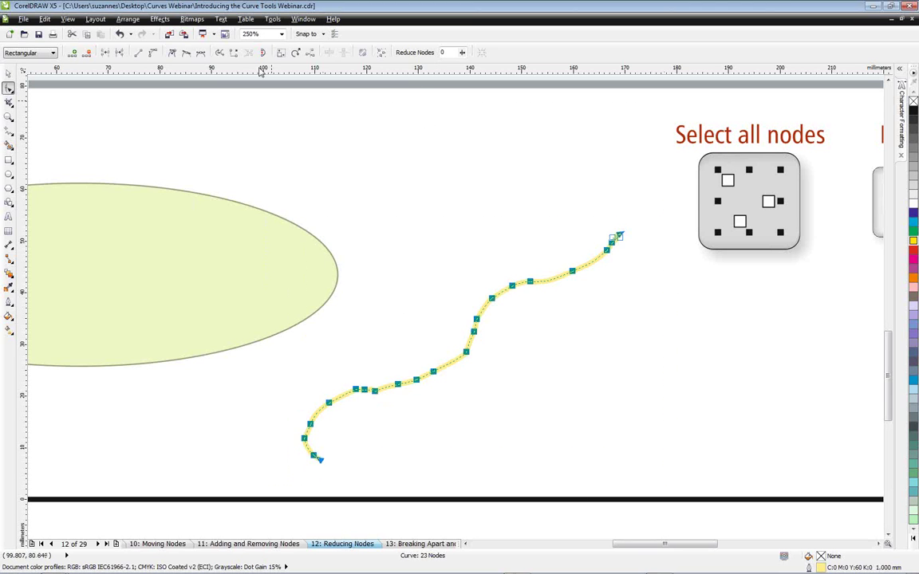
left_click(382, 54)
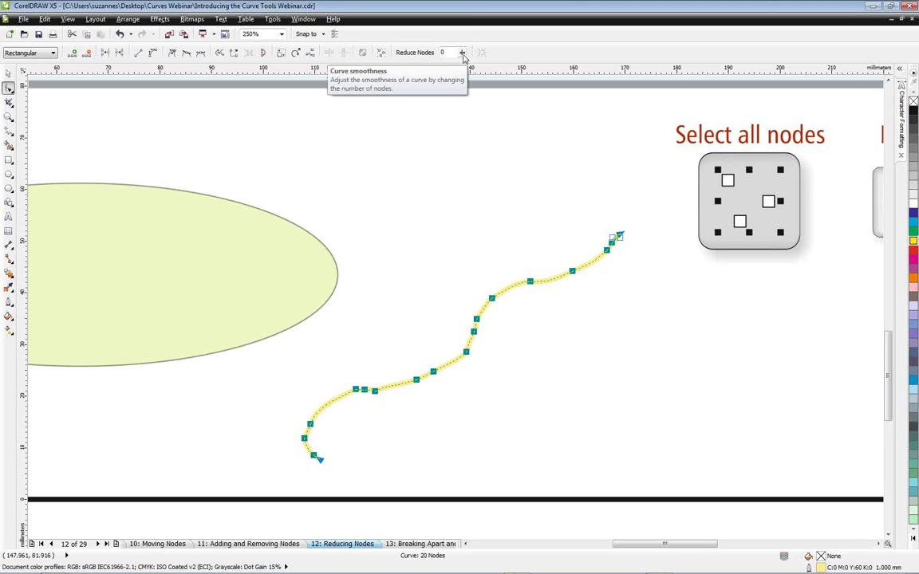
left_click_drag(468, 70, 425, 71)
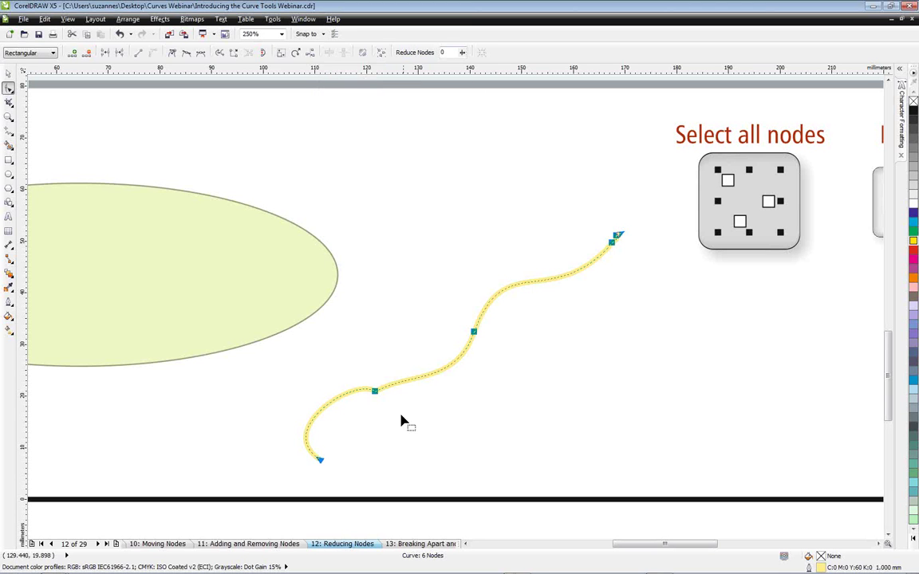
Even out the bump at the yellow curve's lower node by lowering its left handle, and adjust the middle node's lower handle.
left_click(402, 410)
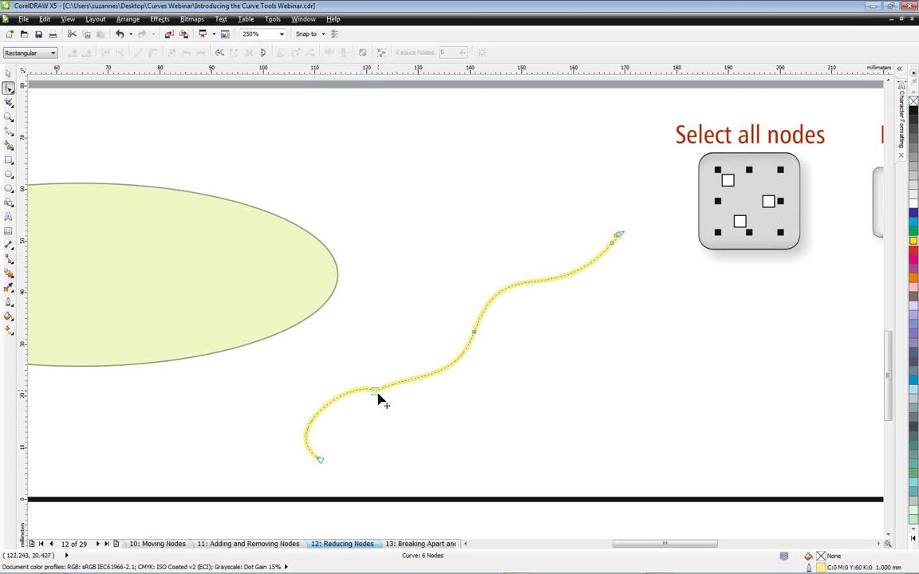
left_click(375, 392)
left_click_drag(355, 380, 353, 404)
left_click_drag(408, 374, 450, 382)
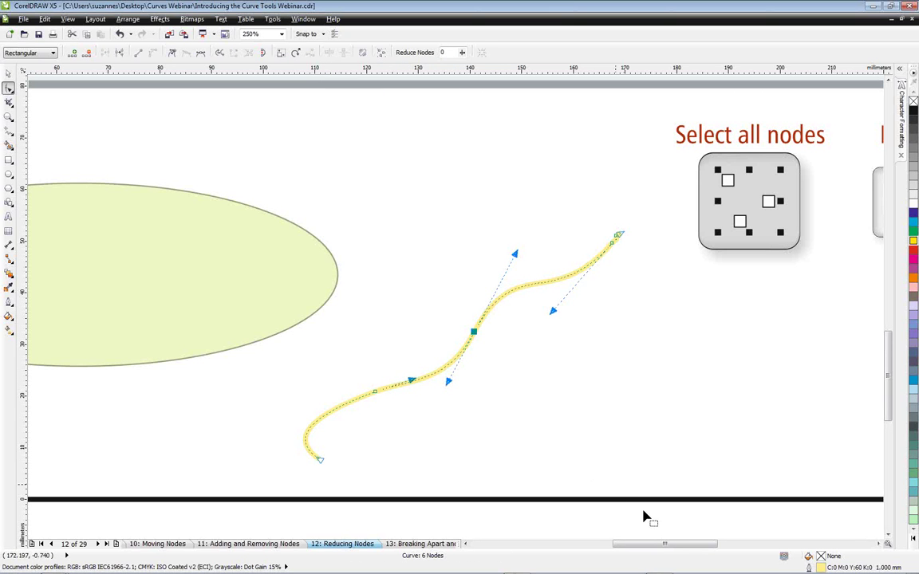
Erase a wavy path through the green ellipse from its upper left edge to its lower right edge with the 1.27 mm Eraser.
left_click_drag(676, 543, 613, 545)
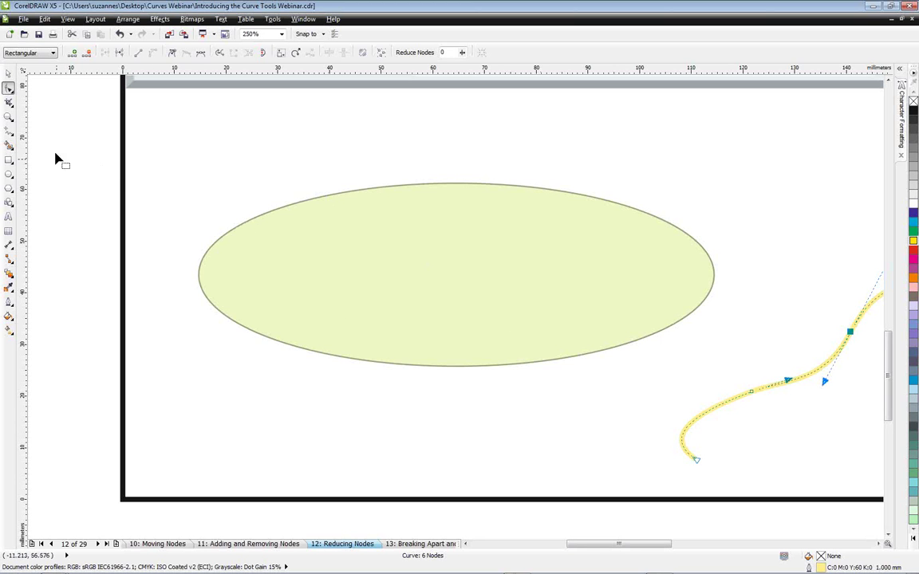
left_click(12, 105)
left_click(12, 105)
left_click(12, 105)
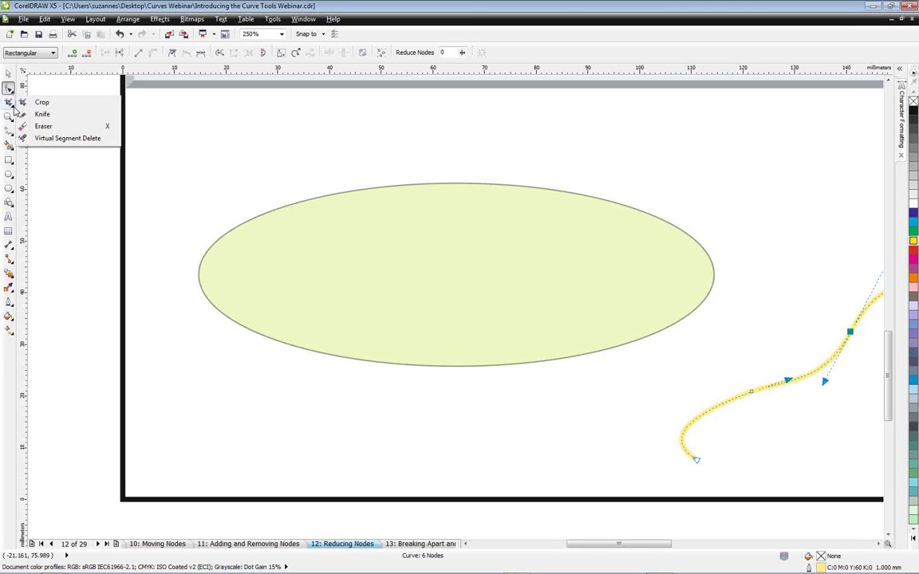
left_click(44, 126)
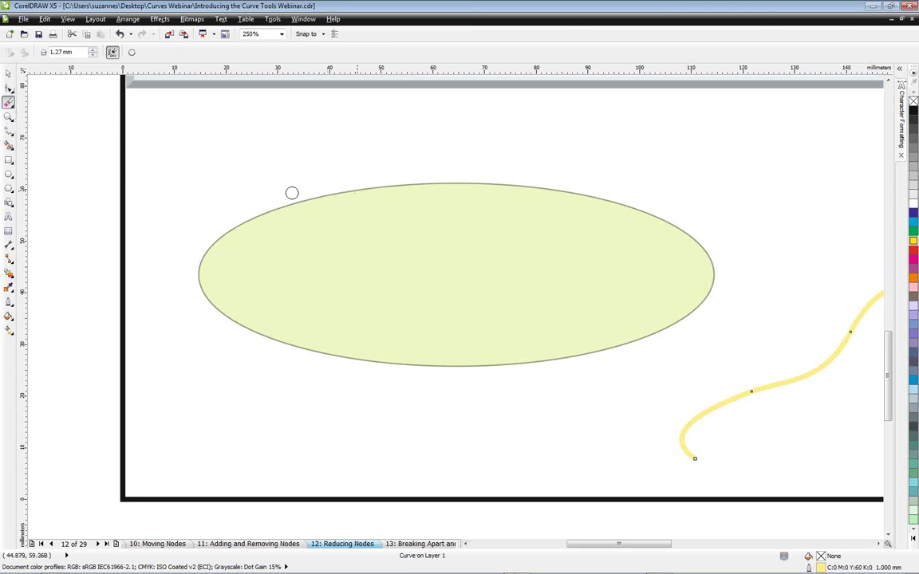
mouse_move(320, 174)
left_mouse_down()
mouse_move(344, 207)
mouse_move(419, 234)
mouse_move(510, 317)
mouse_move(556, 332)
mouse_move(577, 375)
left_mouse_up()
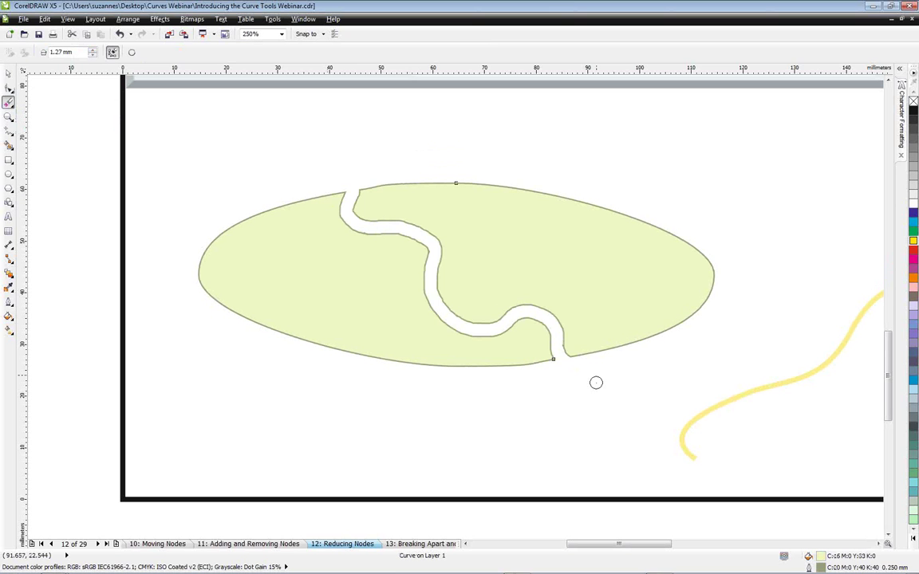
Break the erased green ellipse apart and move its right piece up and to the right.
left_click(128, 18)
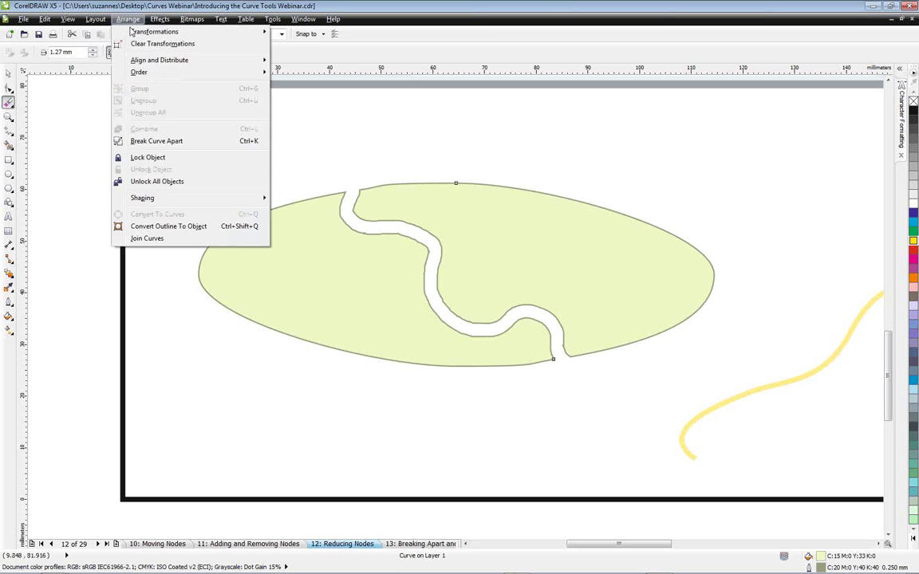
left_click(157, 142)
key("Escape")
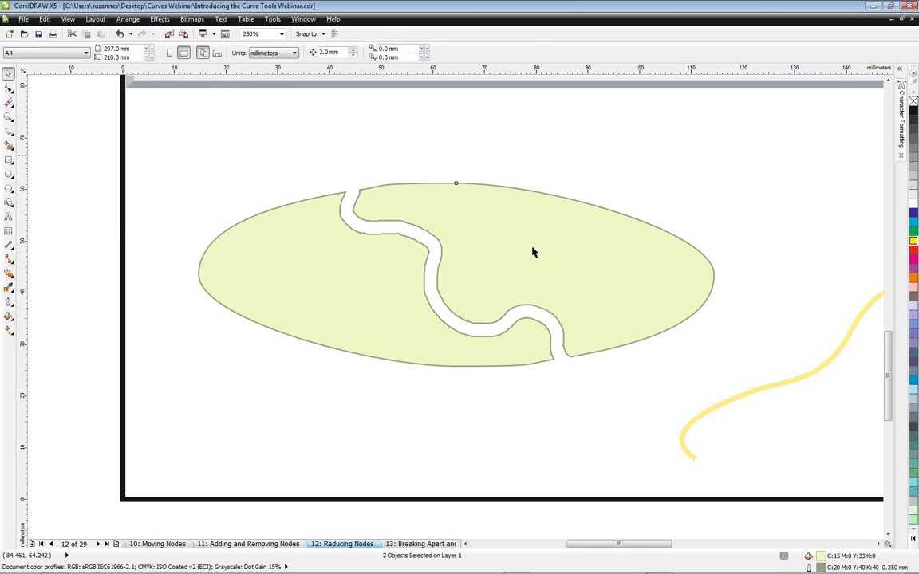
left_click_drag(533, 253, 620, 200)
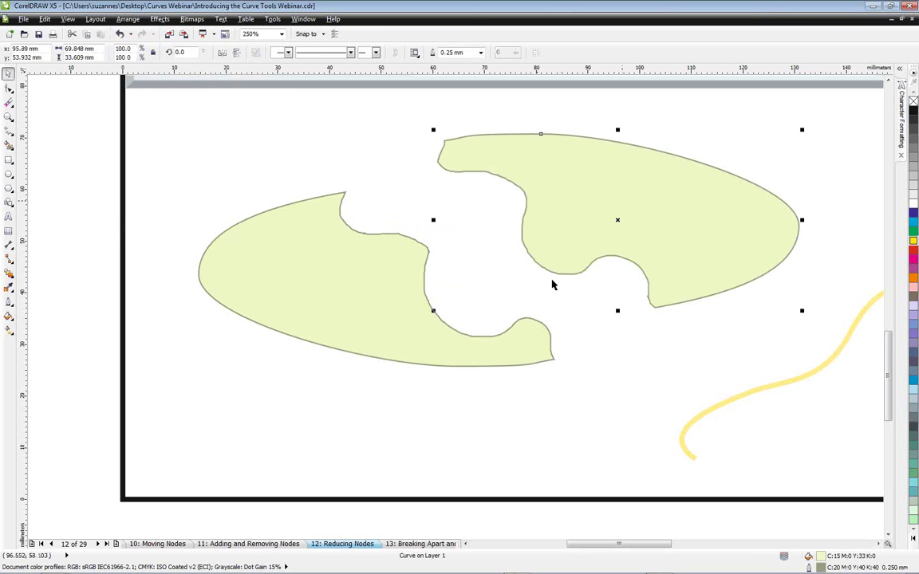
Select all nodes of the green shape's right piece and reduce them to about 18 with Reduce Nodes and the Curve smoothness slider.
left_click(9, 90)
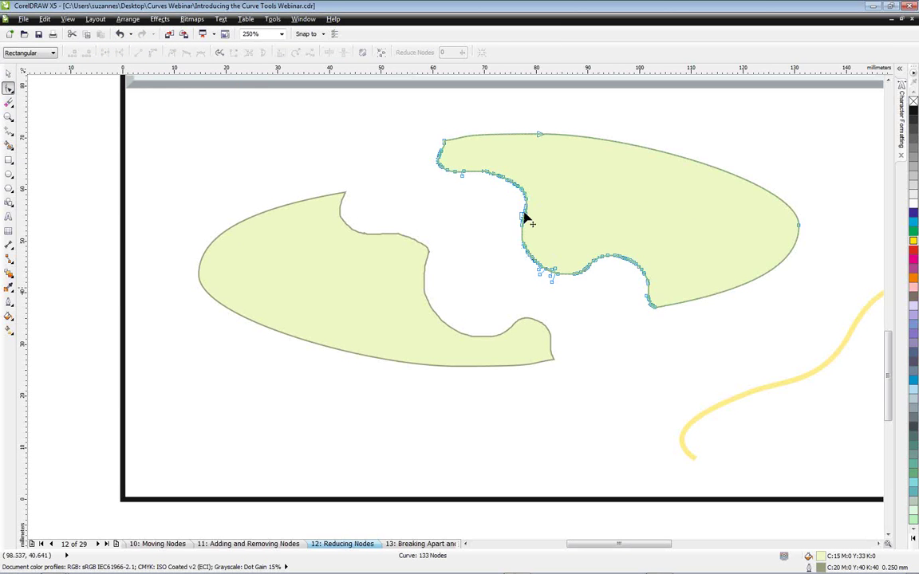
left_click(381, 53)
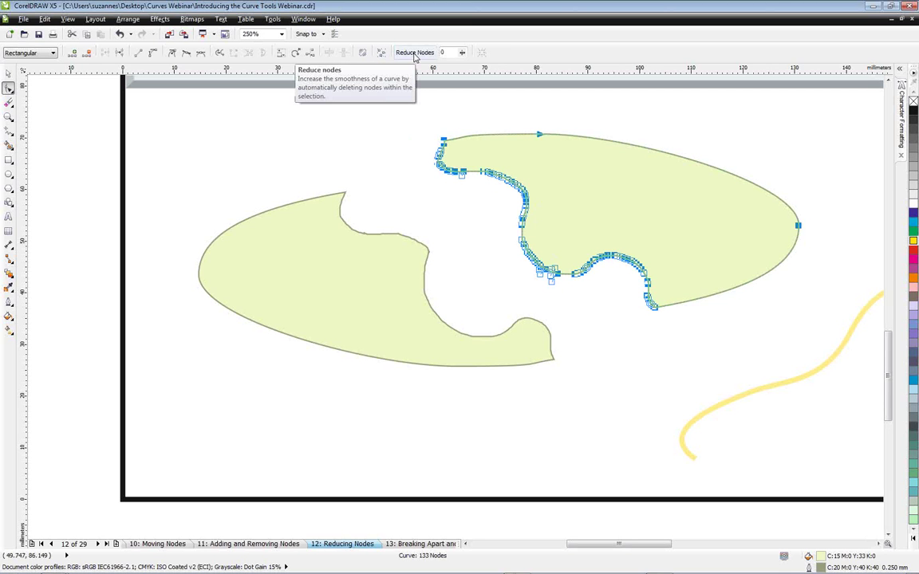
left_click(414, 53)
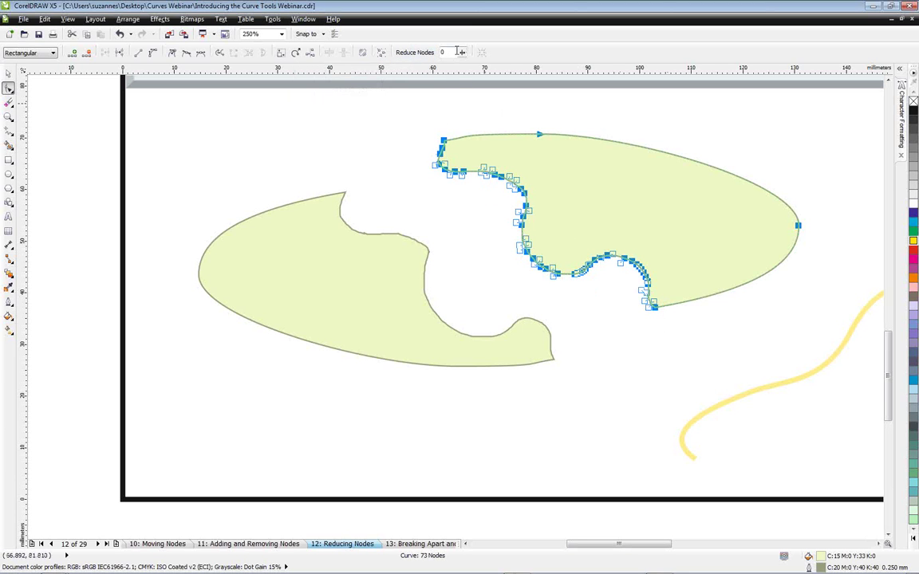
left_click_drag(463, 56, 472, 61)
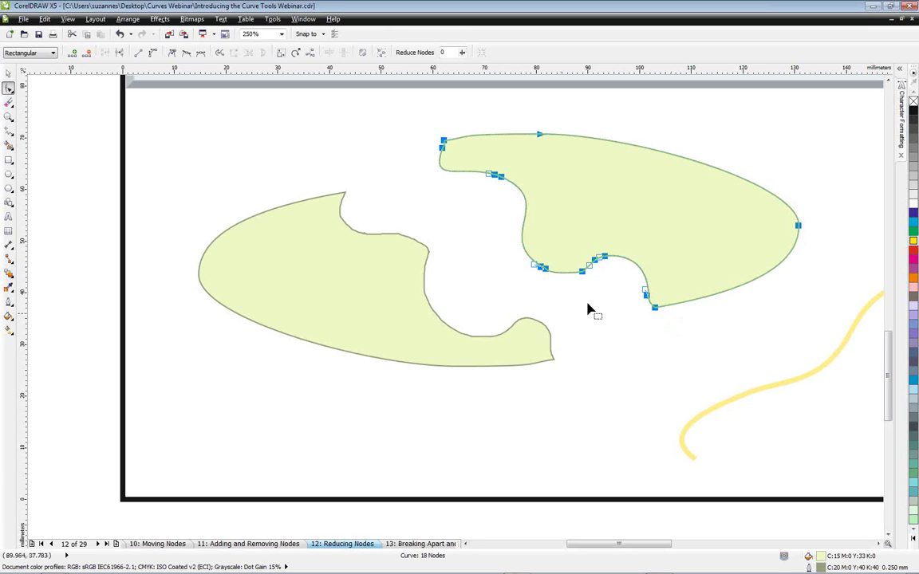
Delete the surplus clustered nodes at the inner arch and lower bulge of the right piece's wavy edge, and show the whole page.
left_click(616, 284)
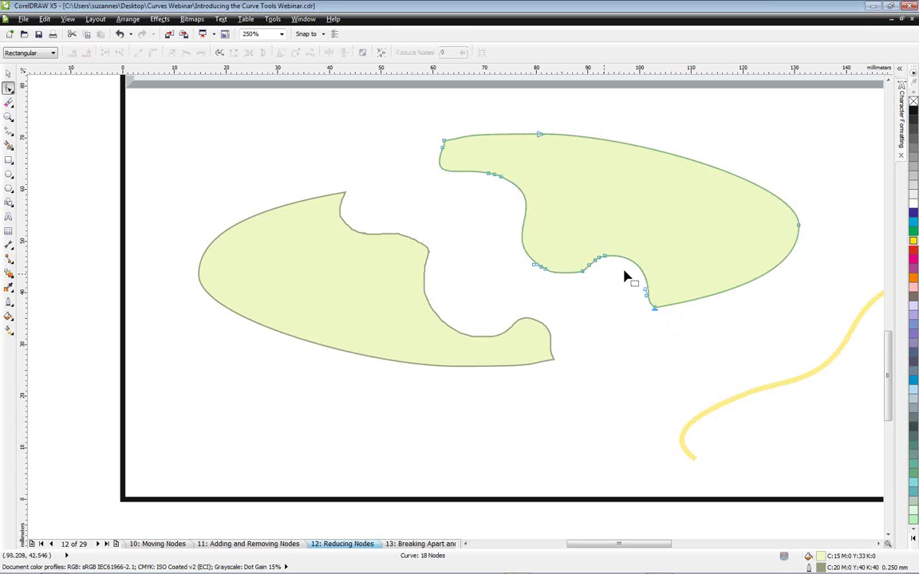
left_click_drag(633, 238, 587, 312)
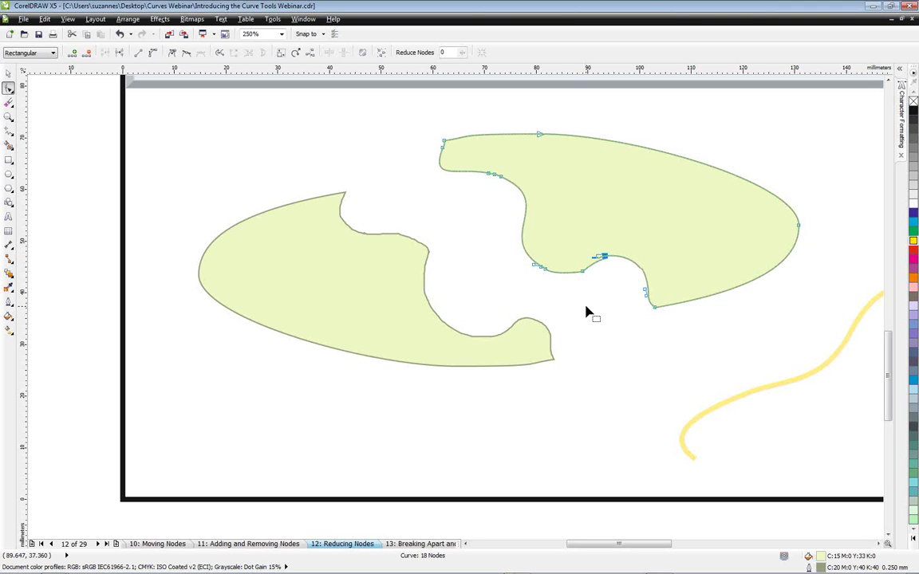
key("Delete")
left_click(542, 267)
left_click_drag(564, 283, 541, 294)
key("Delete")
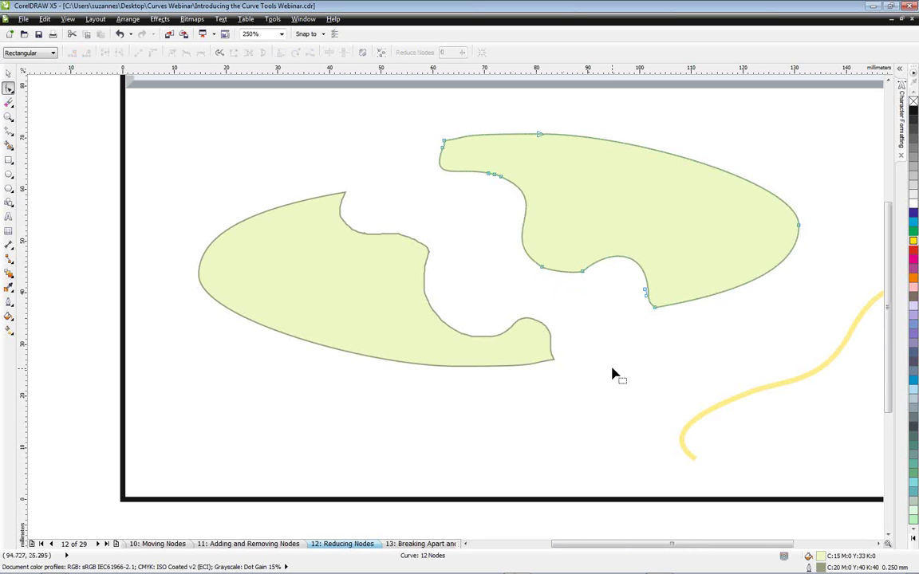
key("F4")
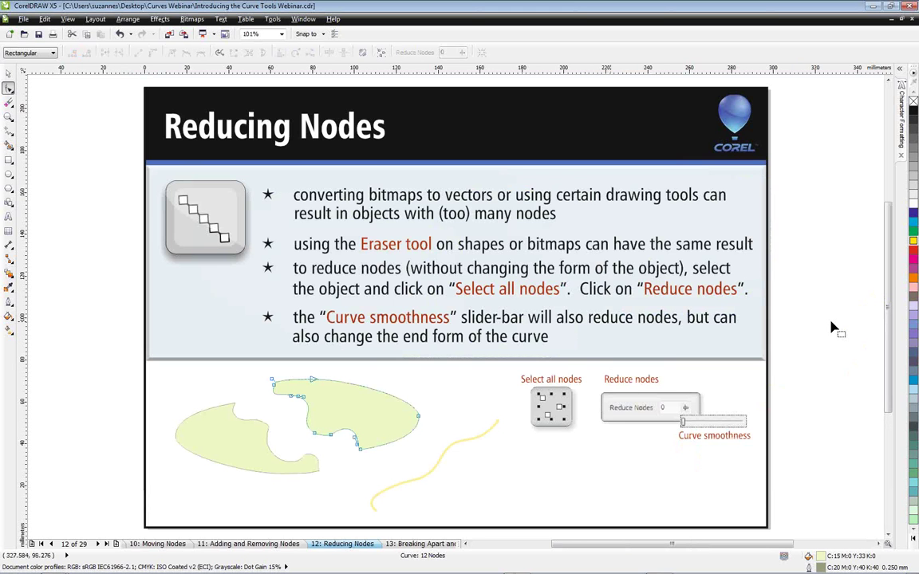
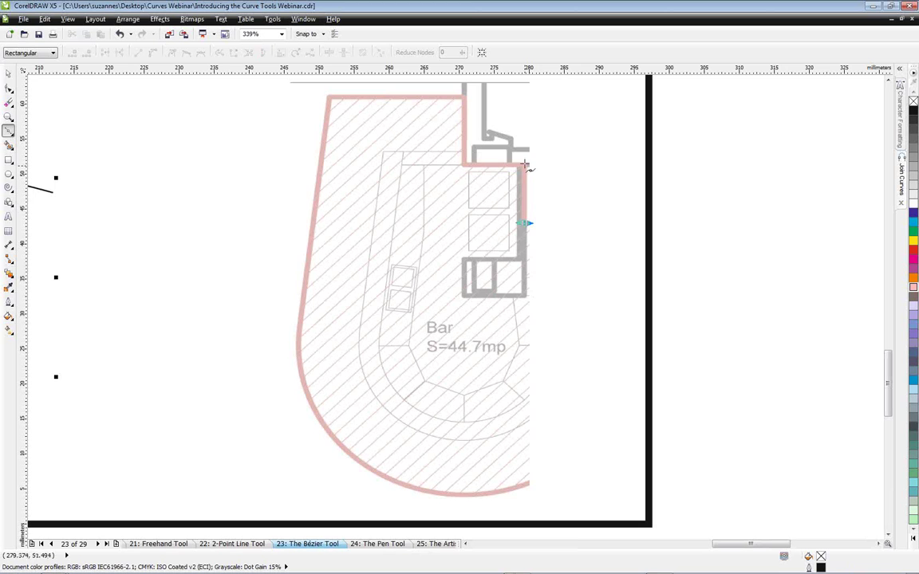
Trace the straight upper edges of the bar floor plan with the Bézier tool, down to the start of its curved side.
left_click(524, 162)
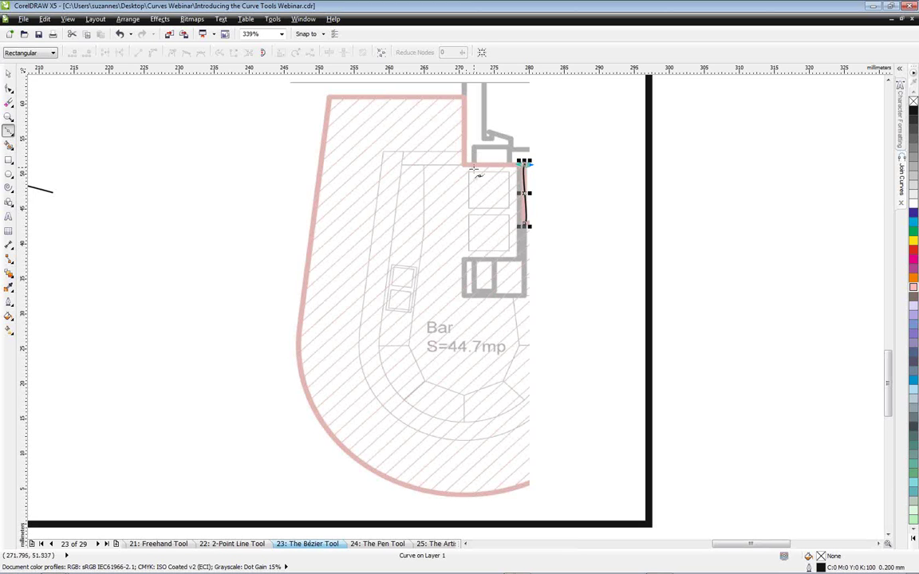
key("Delete")
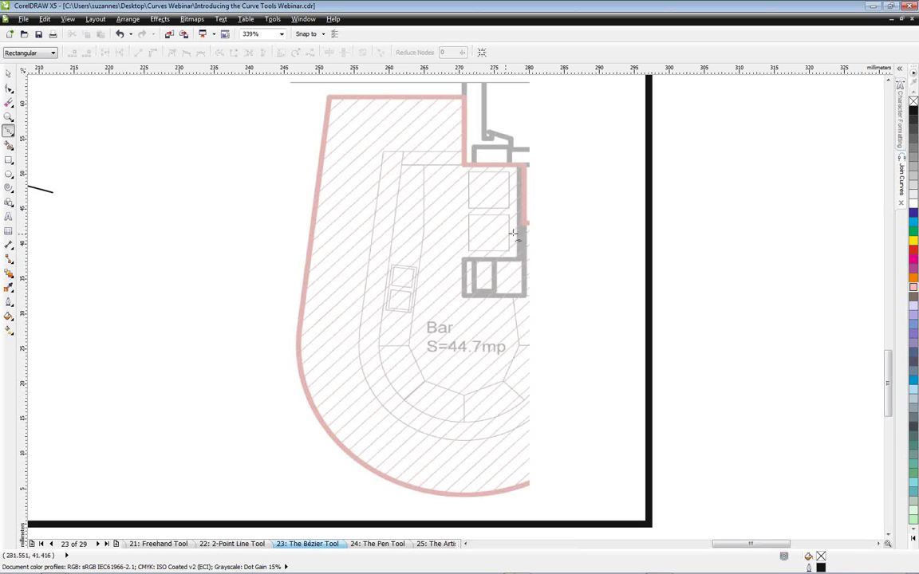
left_click(524, 226)
left_click(523, 162)
left_click(463, 163)
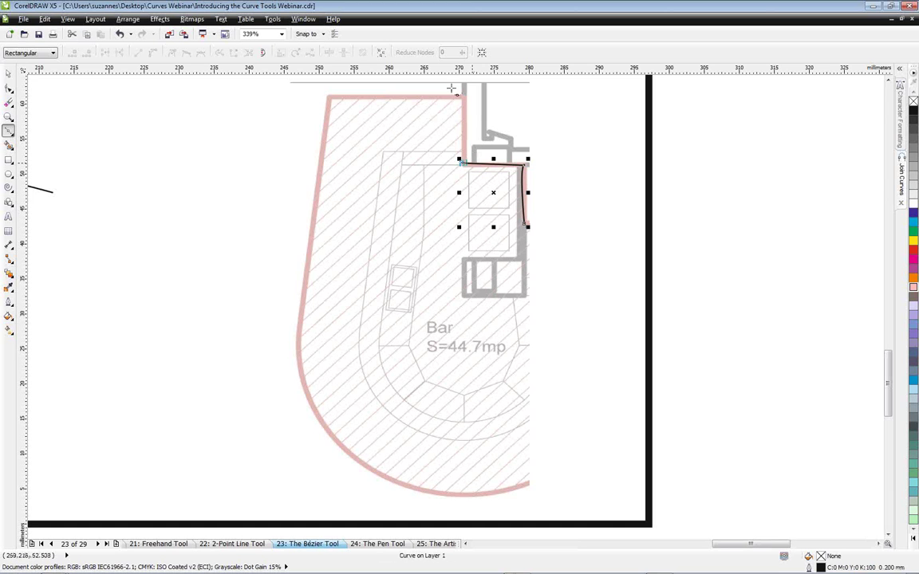
left_click(463, 95)
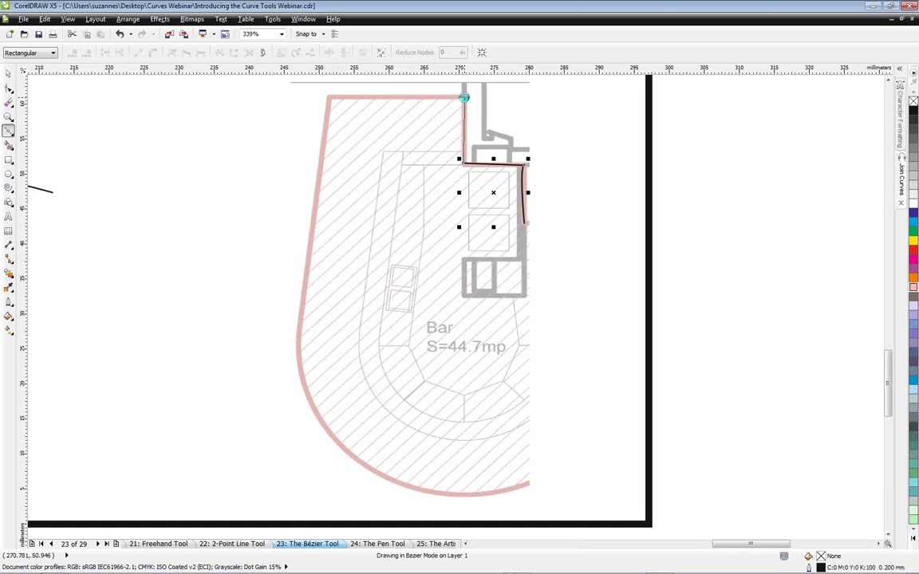
left_click(329, 96)
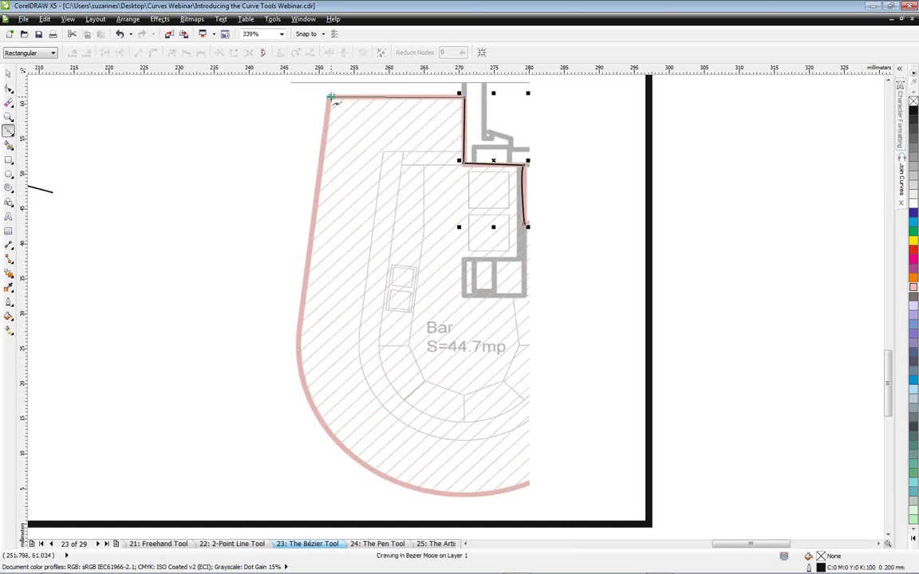
left_click(297, 336)
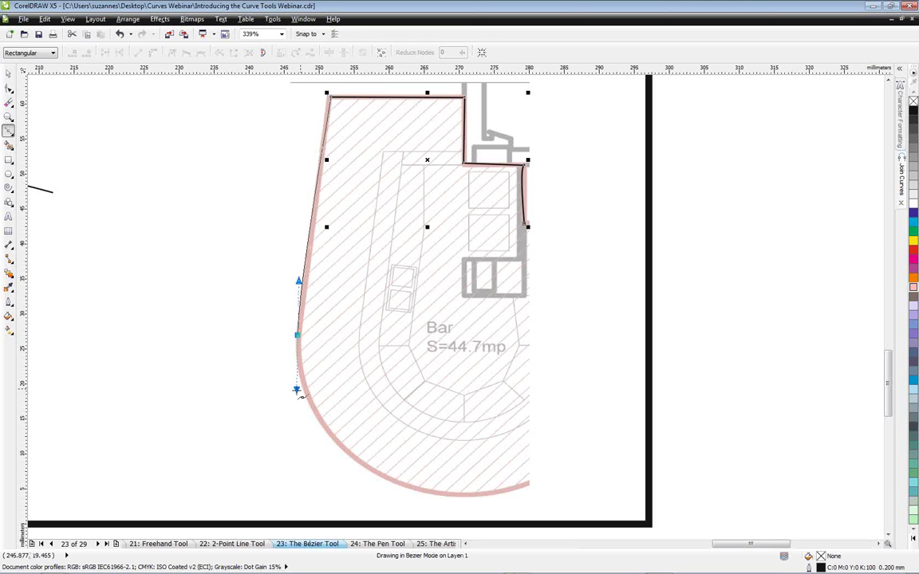
Continue the Bézier outline along the plan's curved lower edge, close it at its starting node, and colour the outline cyan.
mouse_move(321, 424)
left_mouse_down()
mouse_move(396, 484)
mouse_move(471, 503)
mouse_move(531, 494)
left_mouse_up()
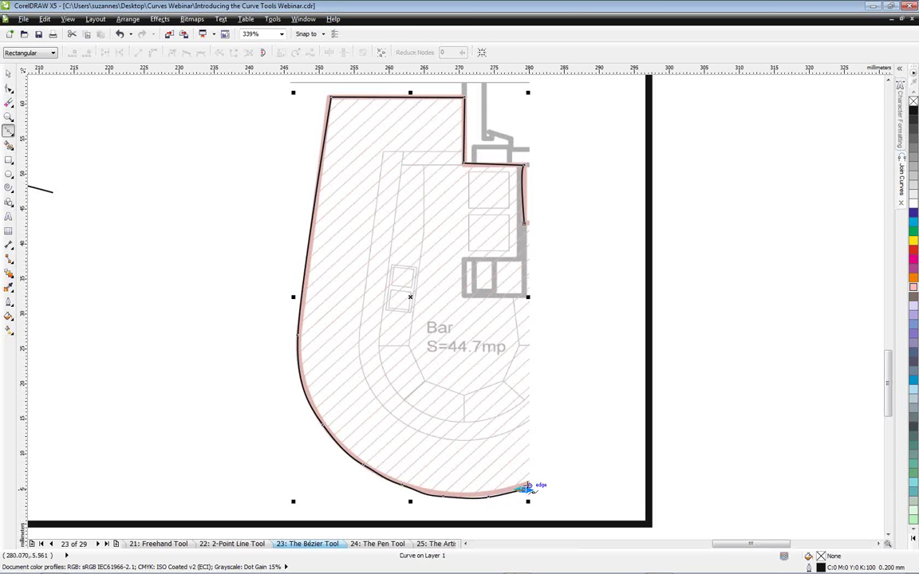
key("space")
left_click(524, 223)
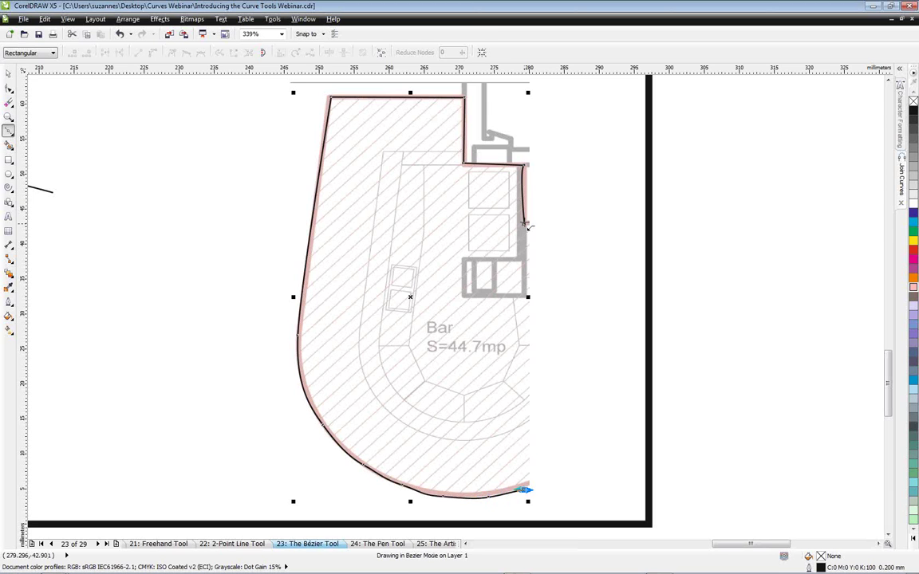
key("space")
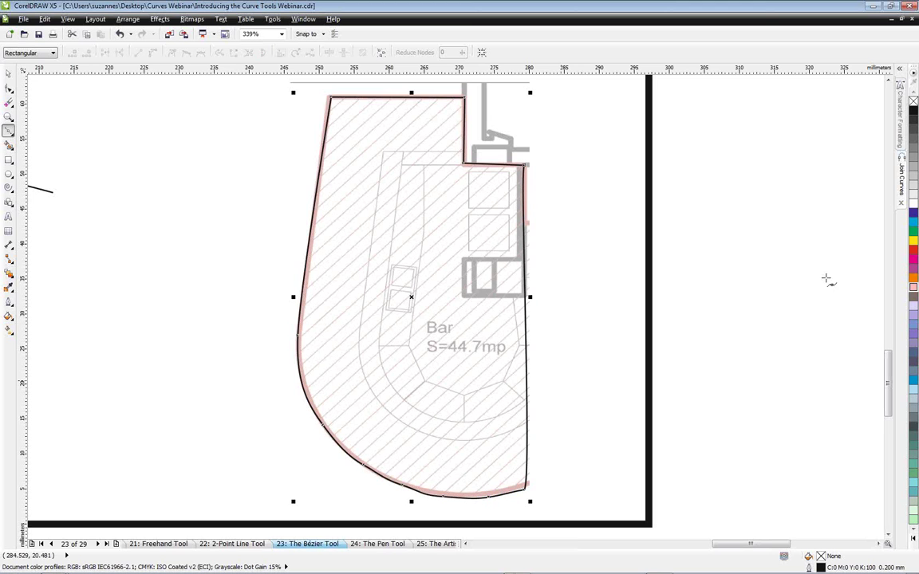
right_click(914, 221)
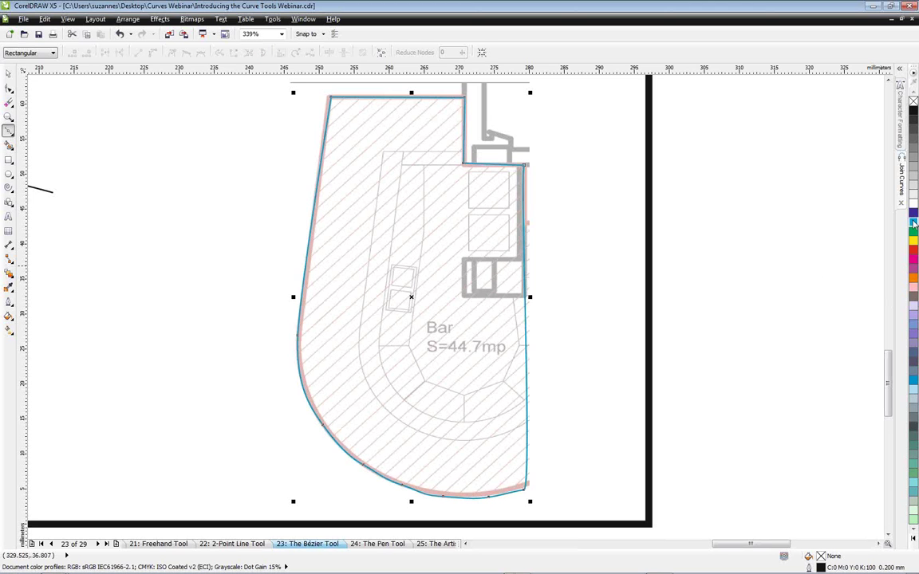
Adjust the control handles of the node where the outline's slanted side meets the curve with the Shape tool.
left_click(9, 90)
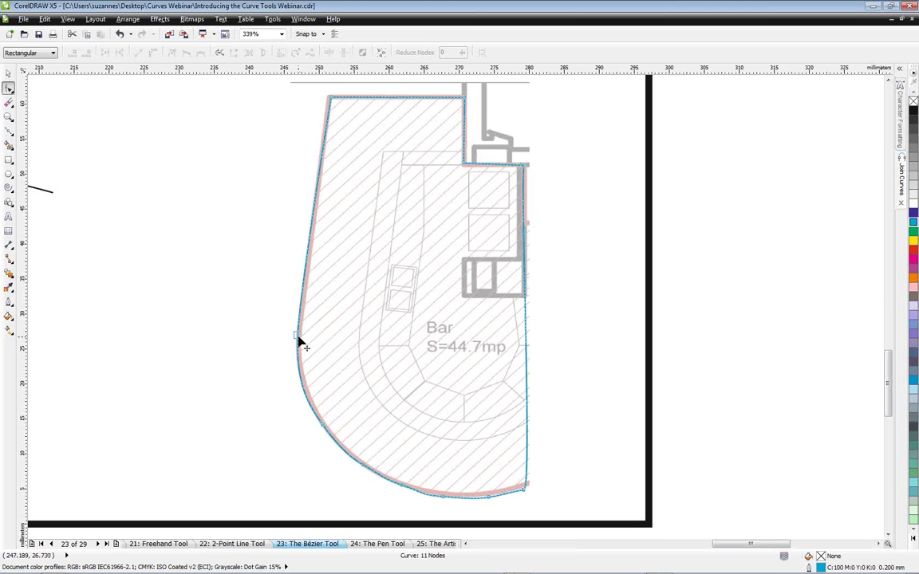
left_click(298, 337)
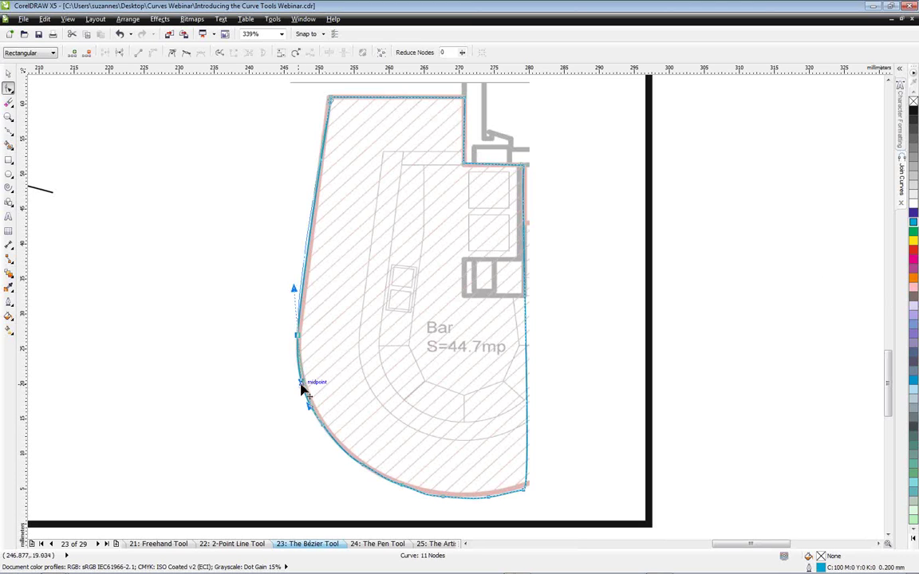
left_click(302, 387)
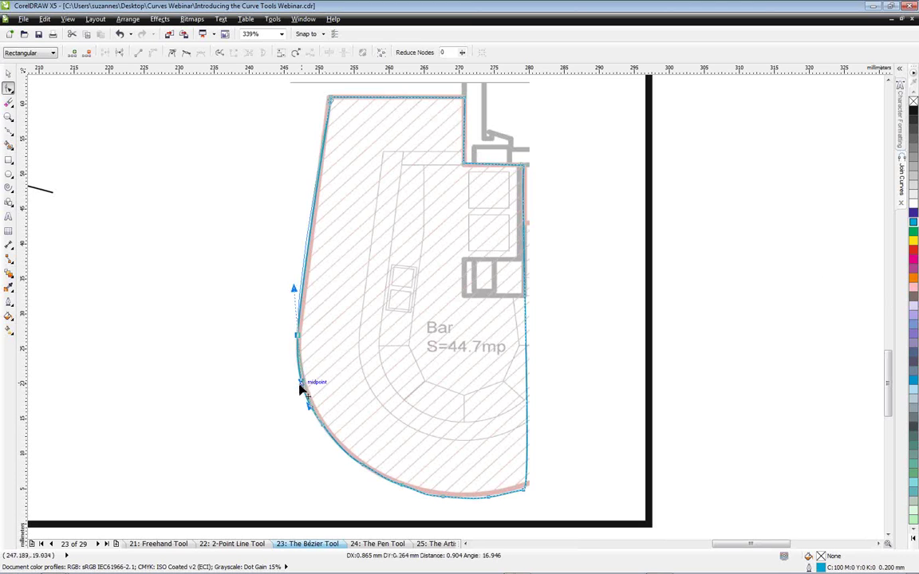
Delete the two surplus nodes along the lowest part of the cyan outline's curve.
double_click(444, 500)
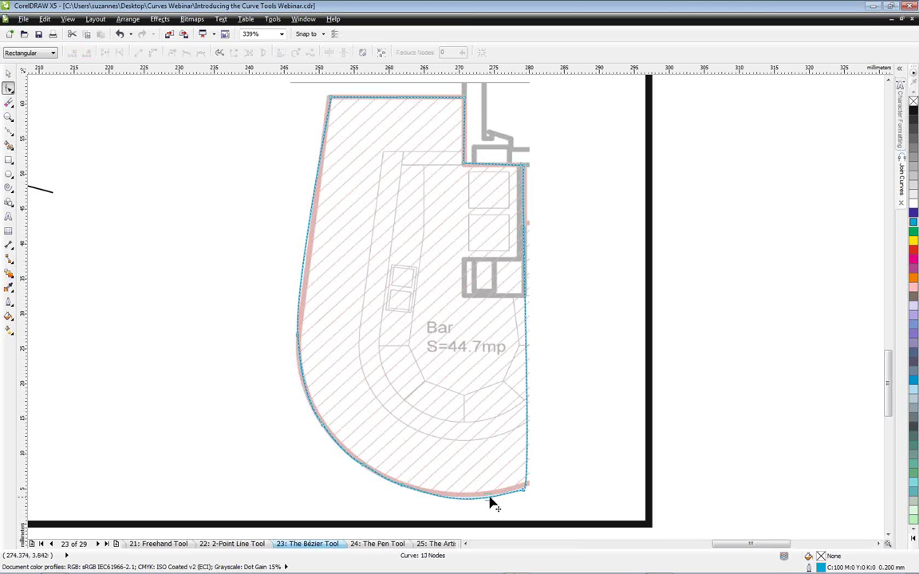
left_click(490, 502)
key("Delete")
Reshape the lowest segment of the cyan outline with its control handles to follow the plan's pink edge, and show the whole page.
left_click(524, 490)
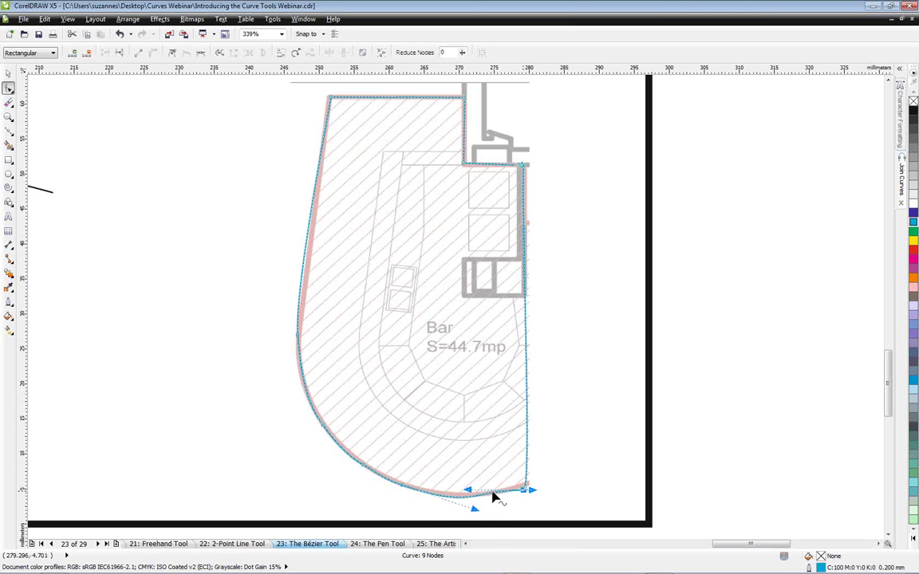
mouse_move(474, 499)
left_mouse_down()
mouse_move(476, 507)
mouse_move(486, 499)
mouse_move(453, 499)
mouse_move(464, 507)
left_mouse_up()
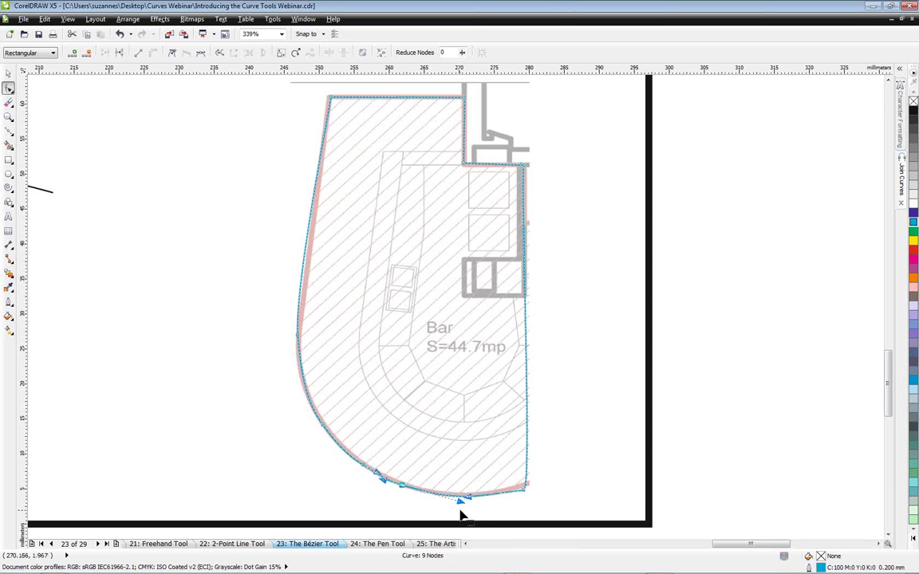
scroll(461, 516, "up", 2)
scroll(461, 516, "up", 5)
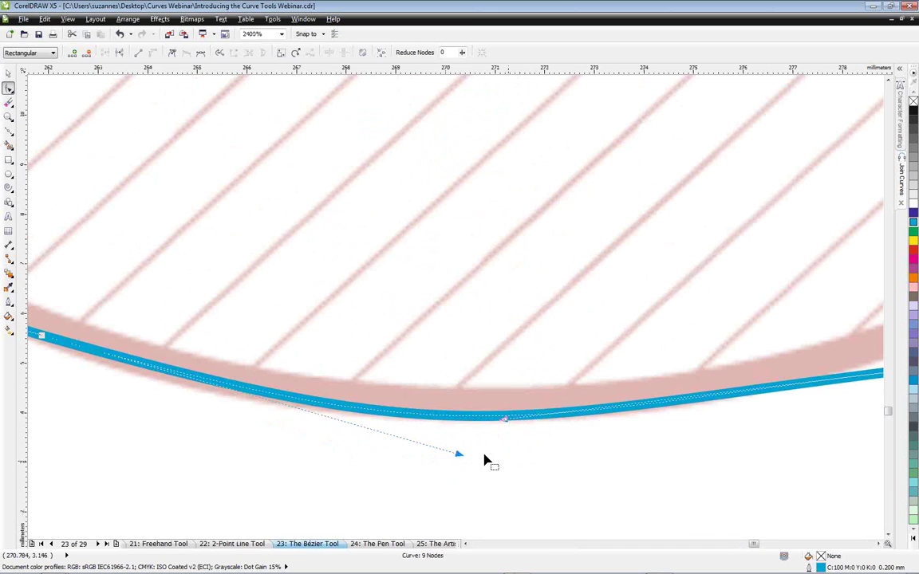
left_click_drag(460, 459, 497, 445)
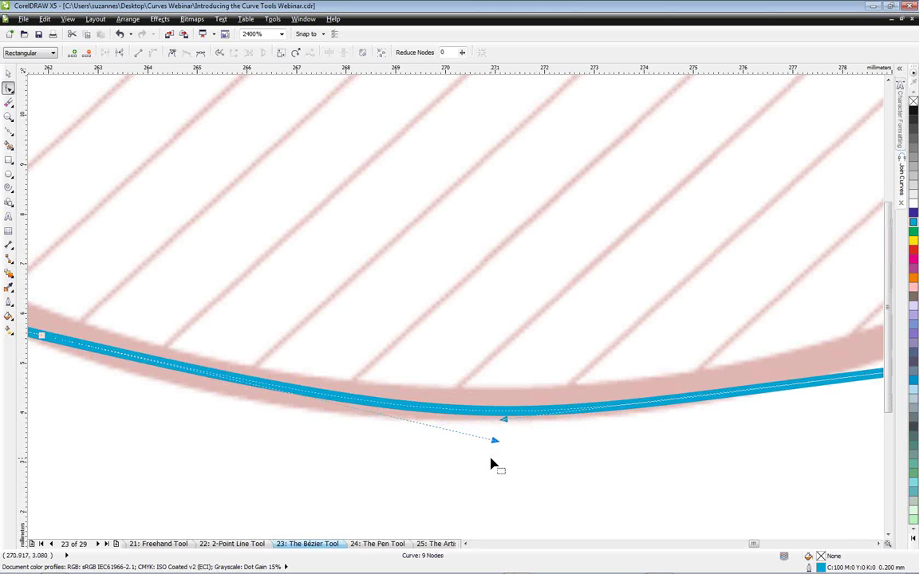
key("F4")
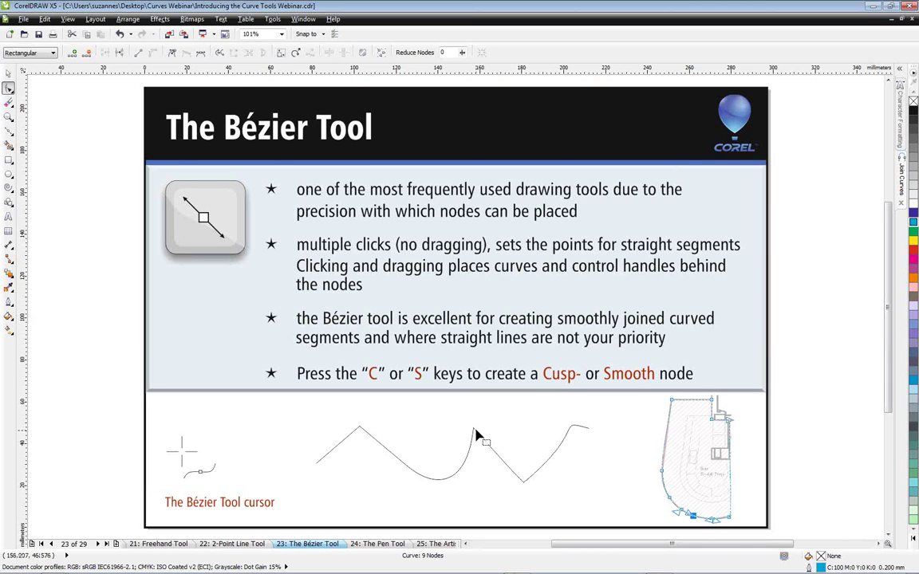
Colour the zigzag sample curve's outline yellow and set its outline width to 1.5 mm.
left_click(473, 432)
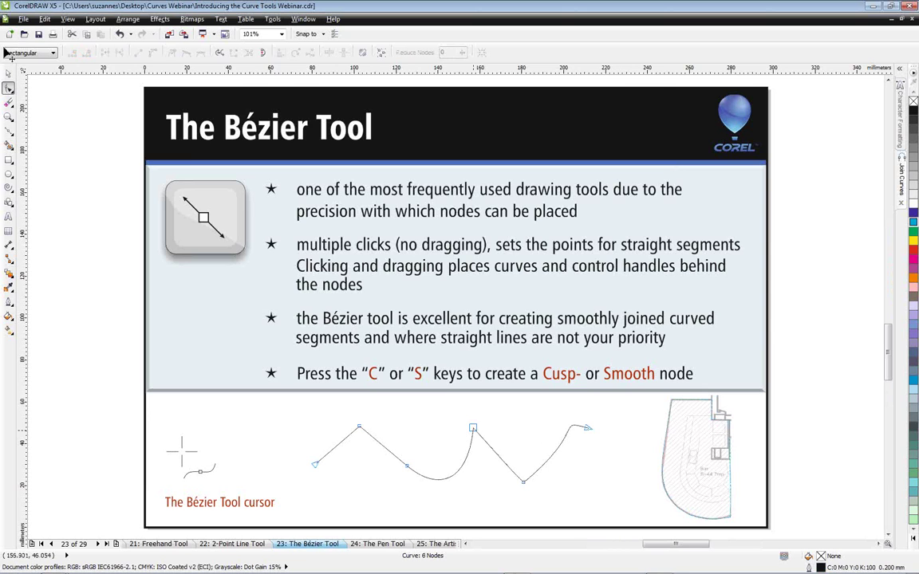
scroll(473, 428, "up", 3)
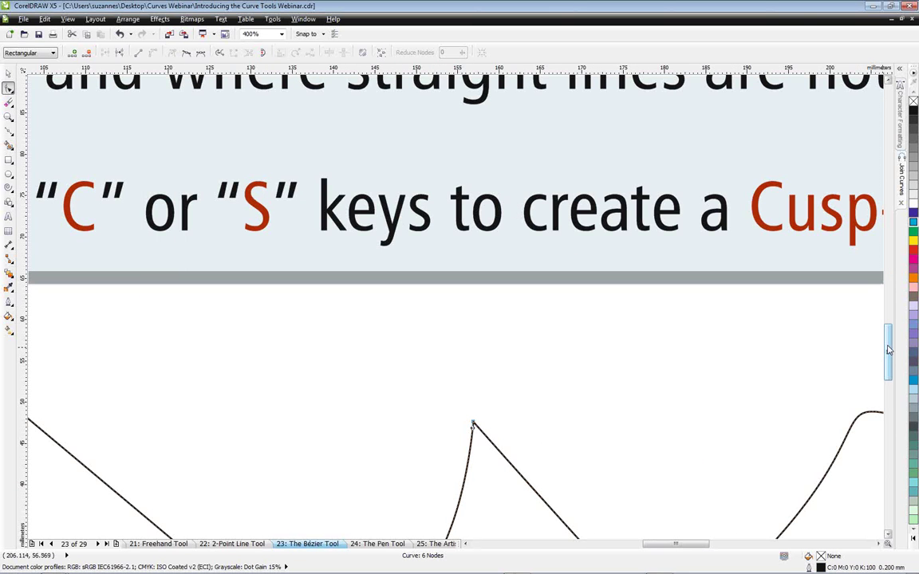
scroll(890, 349, "down", 3)
right_click(914, 241)
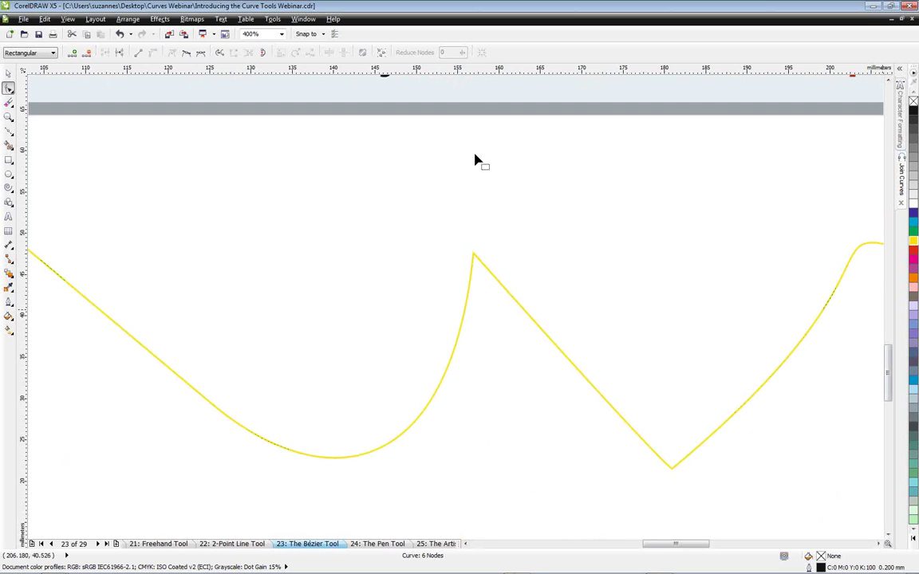
left_click(8, 73)
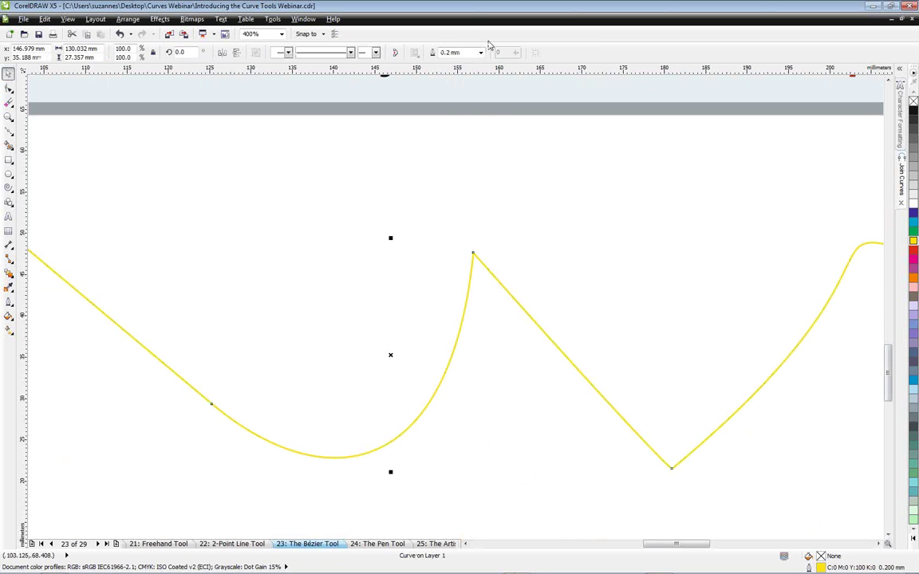
left_click(481, 53)
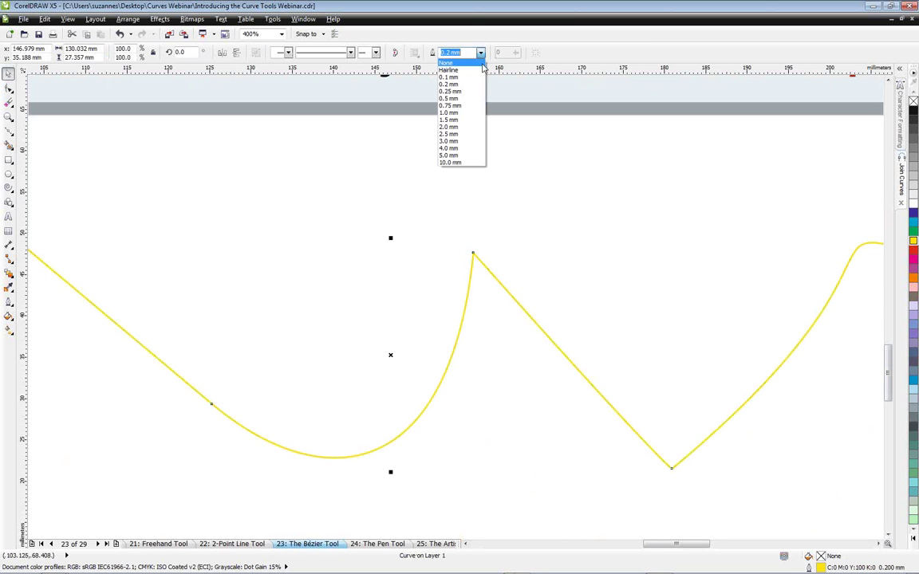
left_click(461, 120)
Swing the right control handle of the yellow curve's middle peak node so the descending segment bows outward, and show the whole page.
key("F10")
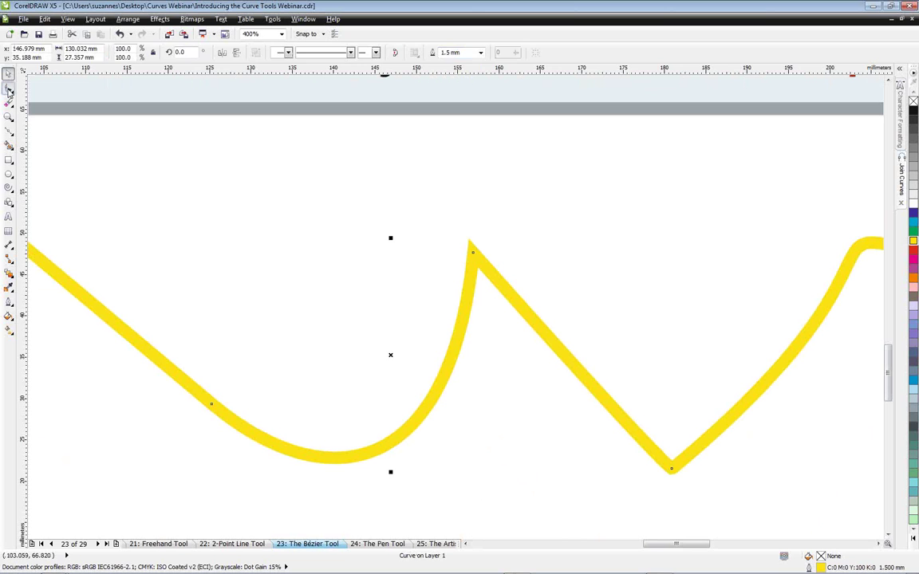
left_click(471, 253)
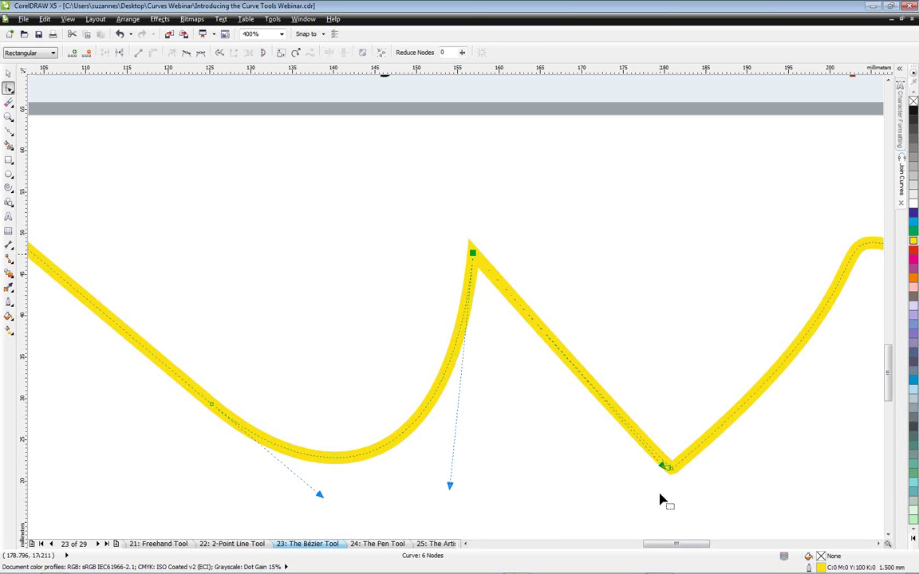
left_click_drag(666, 469, 294, 308)
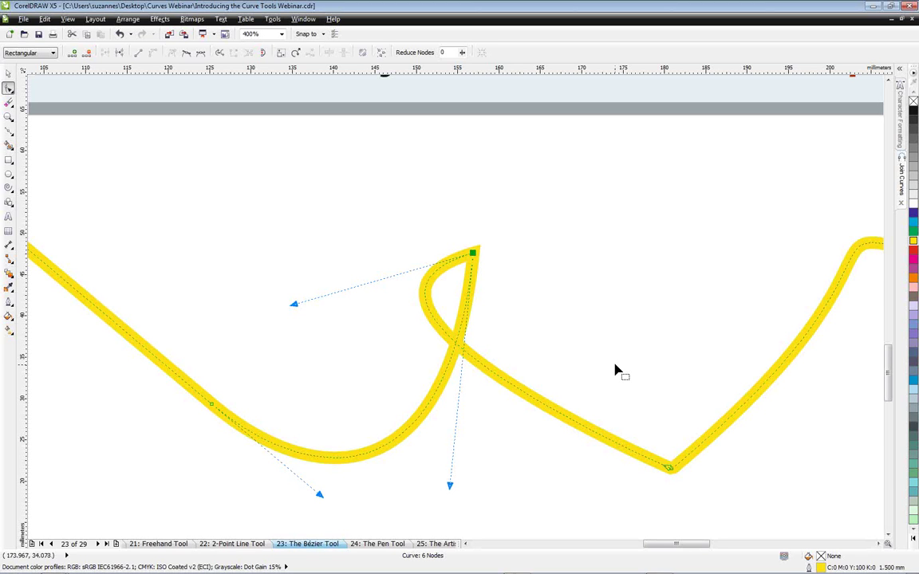
left_click_drag(295, 305, 615, 361)
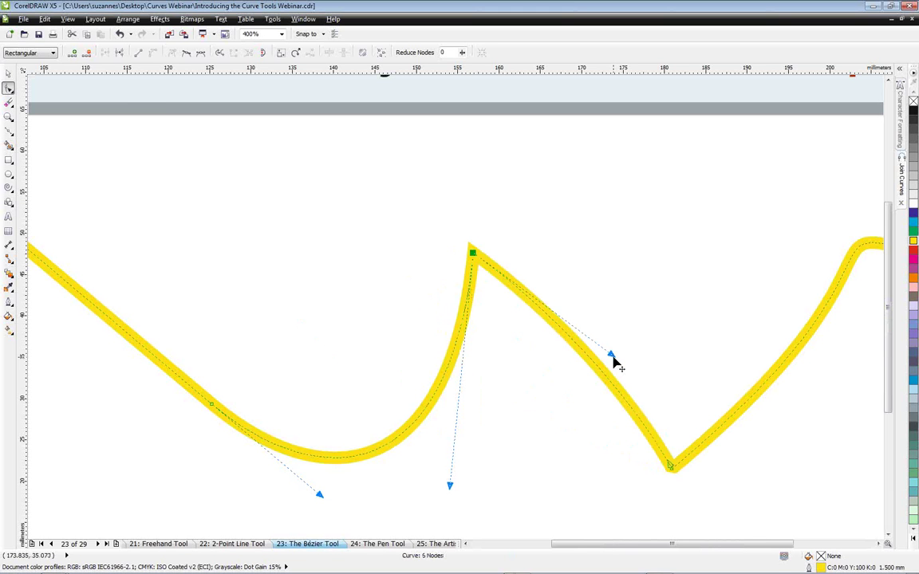
key("shift+F4")
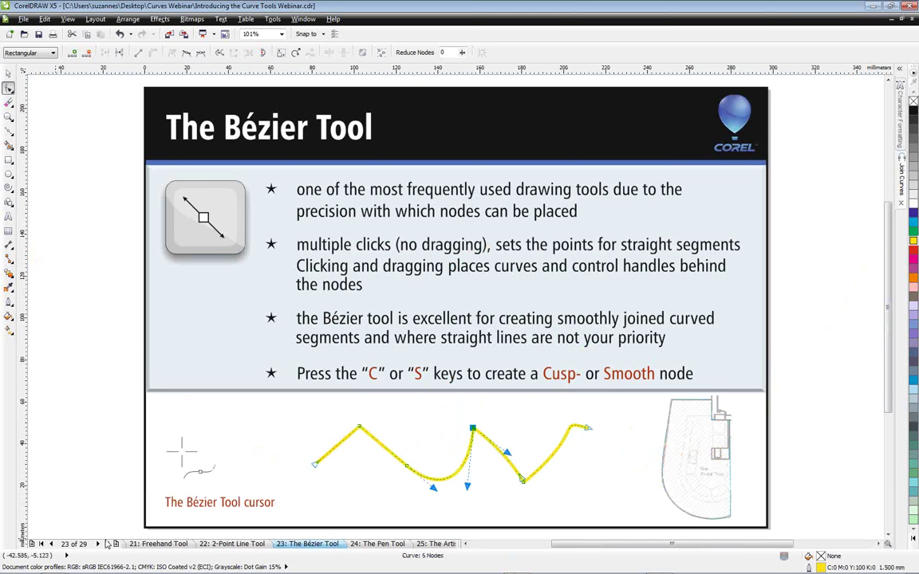
On the Pen Tool page, draw an open Pen curve about 210 mm wide and 49 mm high, with straight segments followed by wavy ones.
left_click(100, 543)
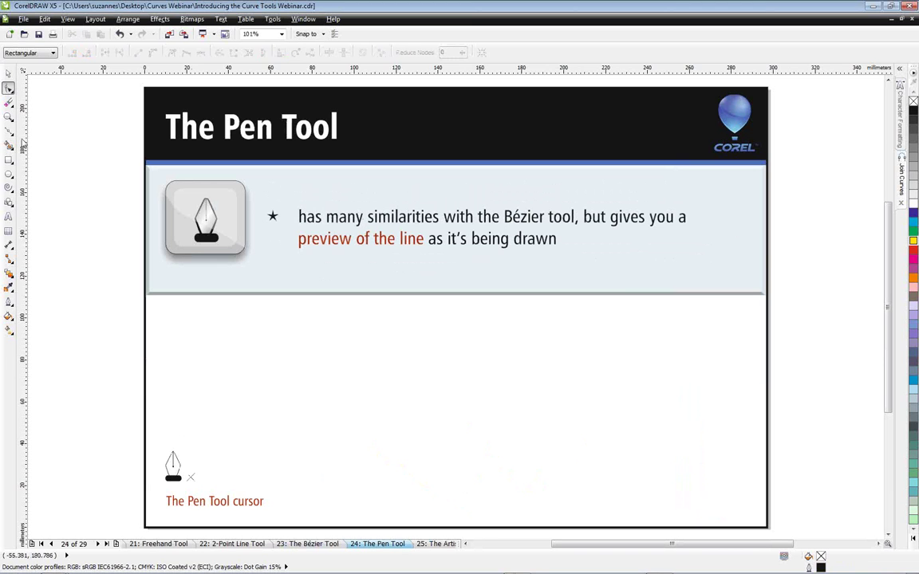
left_click(11, 134)
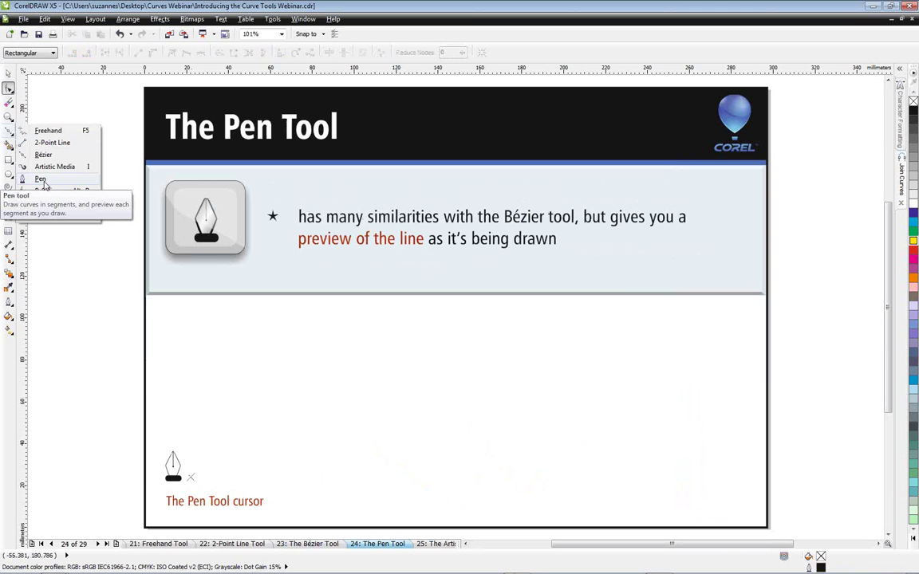
left_click(43, 182)
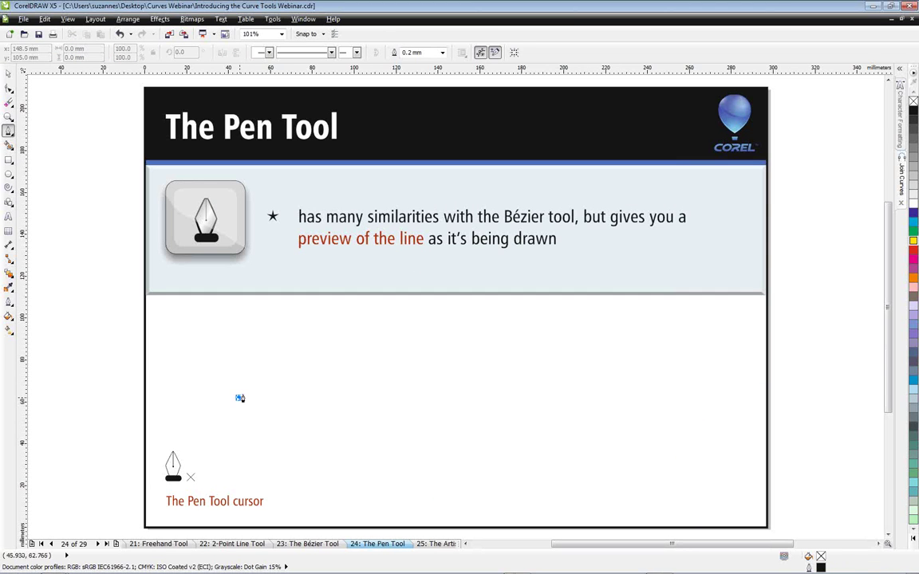
left_click(239, 398)
left_click(317, 340)
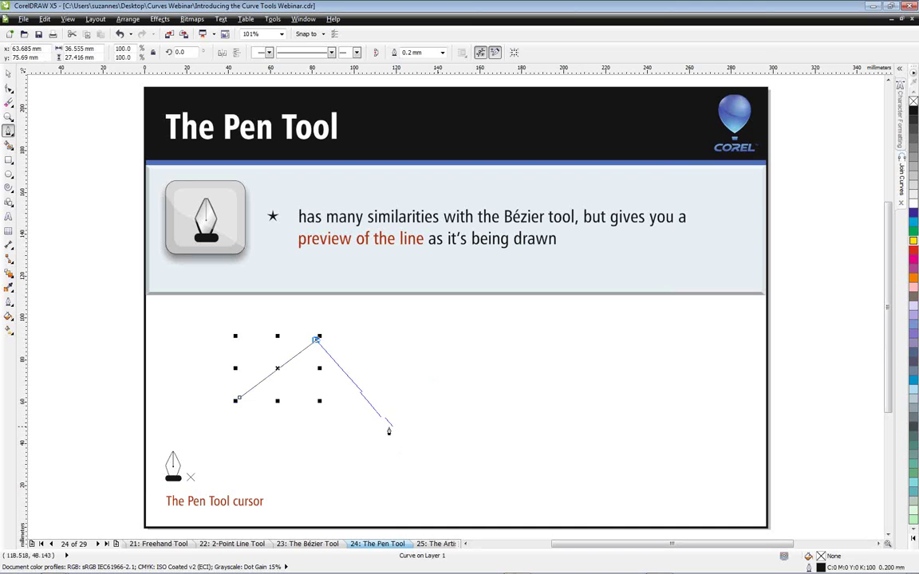
left_click(379, 411)
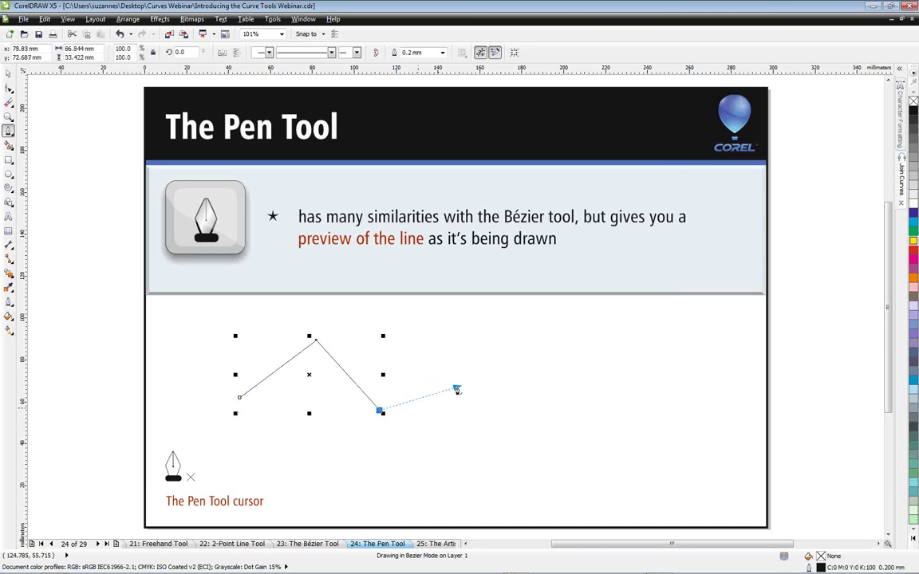
left_click_drag(465, 391, 575, 395)
left_click_drag(634, 425, 677, 388)
double_click(678, 386)
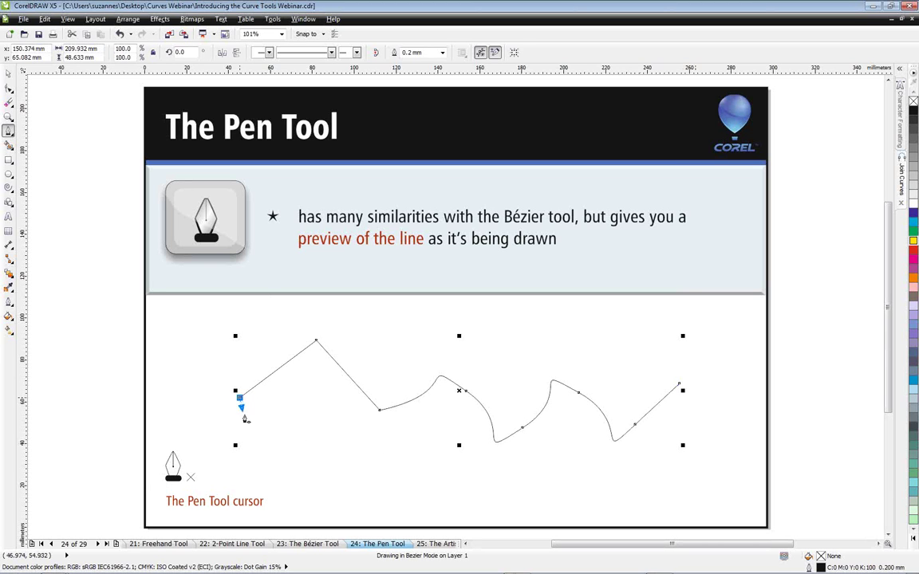
Continue the Pen curve from its starting node along a lower edge to its other end node, and fill the closed shape periwinkle blue.
left_click_drag(240, 396, 707, 410)
left_click(709, 412)
left_click(678, 385)
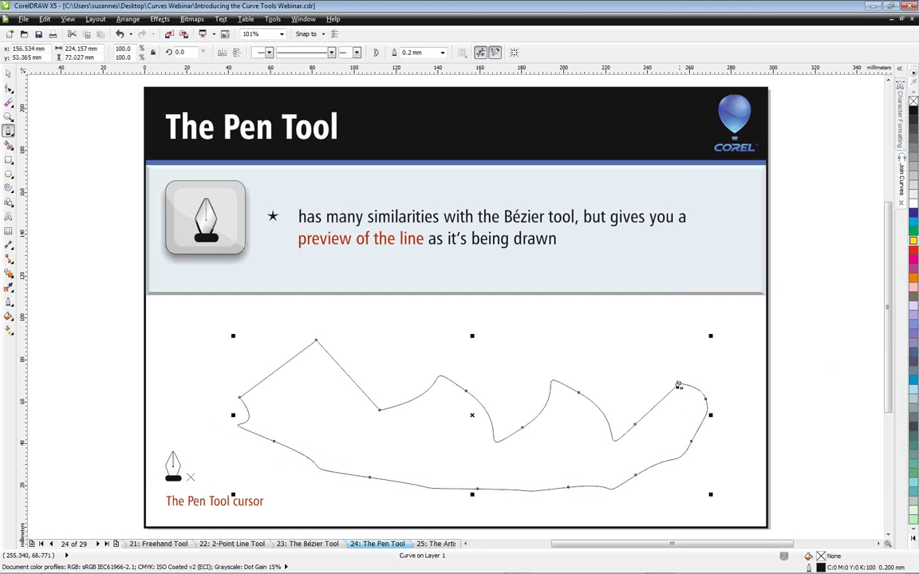
left_click(913, 327)
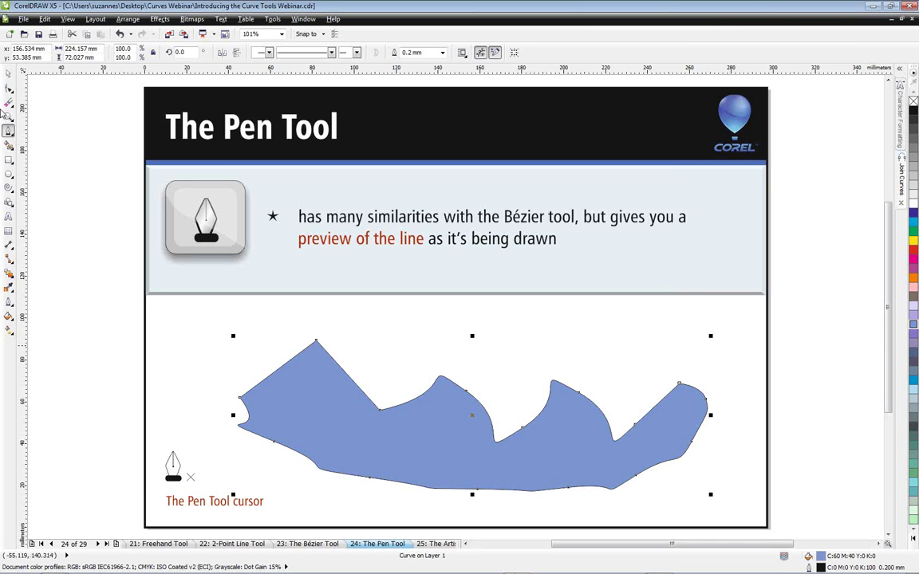
Draw an irregular Freehand outline across the page's left edge, about 77 mm wide and 50 mm high, nearly returning to its start.
left_click(9, 131)
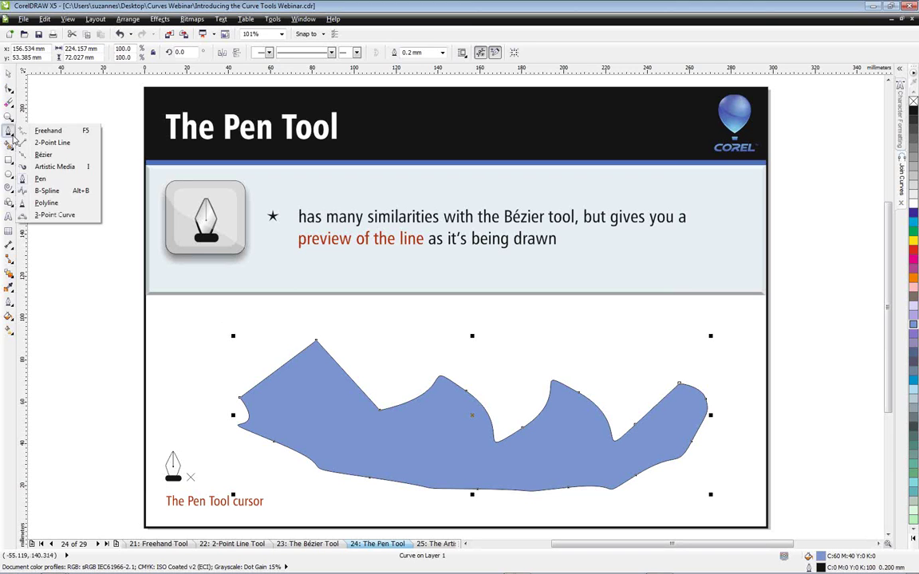
left_click(43, 154)
mouse_move(66, 357)
left_mouse_down()
mouse_move(174, 355)
mouse_move(196, 334)
left_mouse_up()
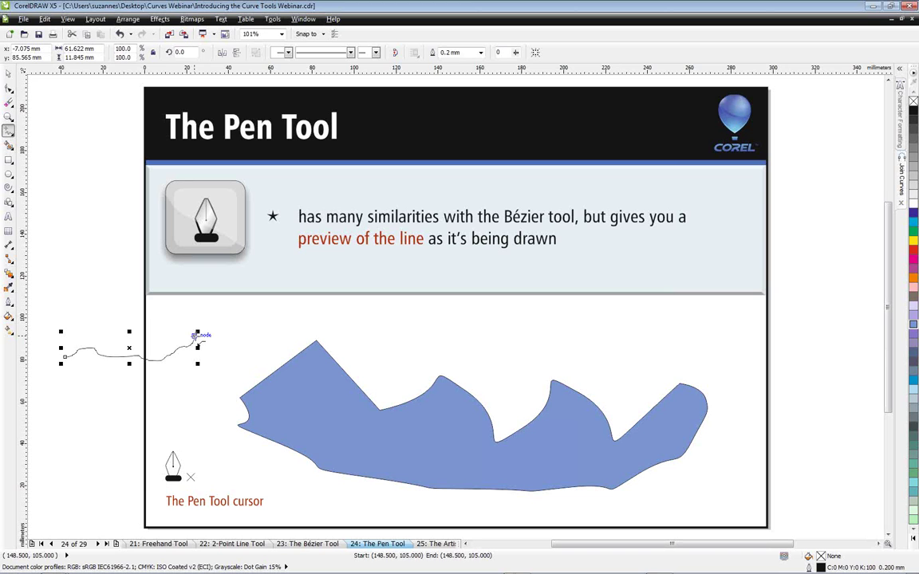
mouse_move(198, 335)
left_mouse_down()
mouse_move(203, 383)
mouse_move(192, 402)
mouse_move(78, 418)
mouse_move(57, 437)
mouse_move(45, 414)
mouse_move(64, 356)
left_mouse_up()
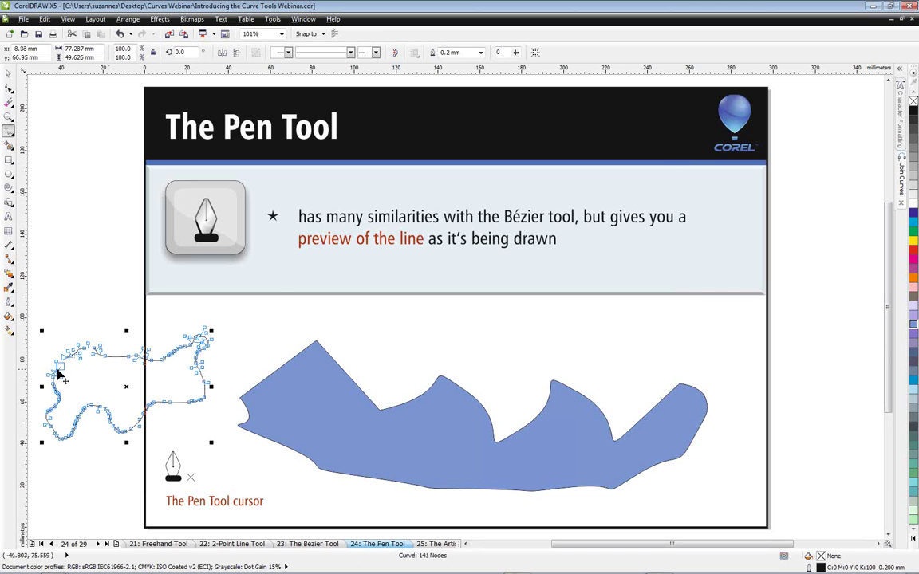
Close the gap between the Freehand outline's end nodes and fill the shape grey-brown.
left_click(56, 368)
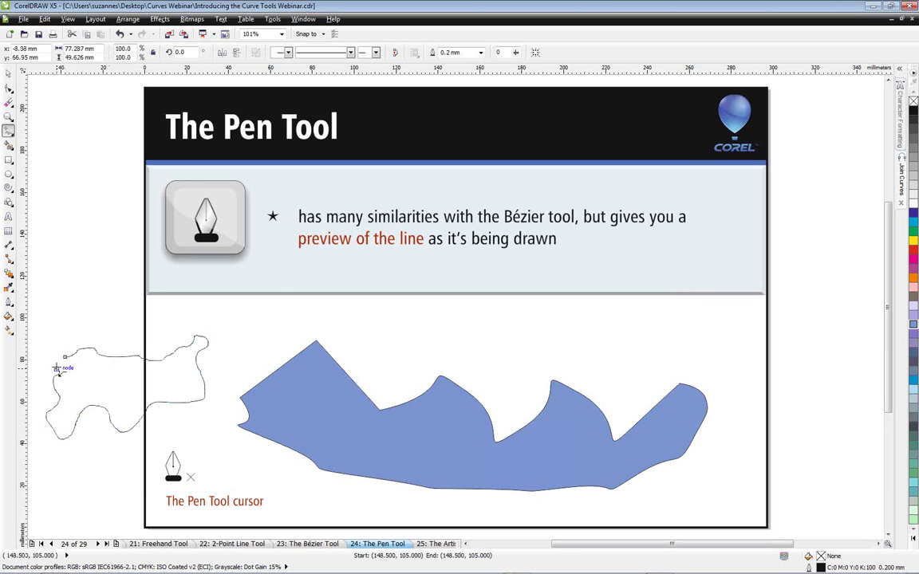
left_click(55, 368)
key("Escape")
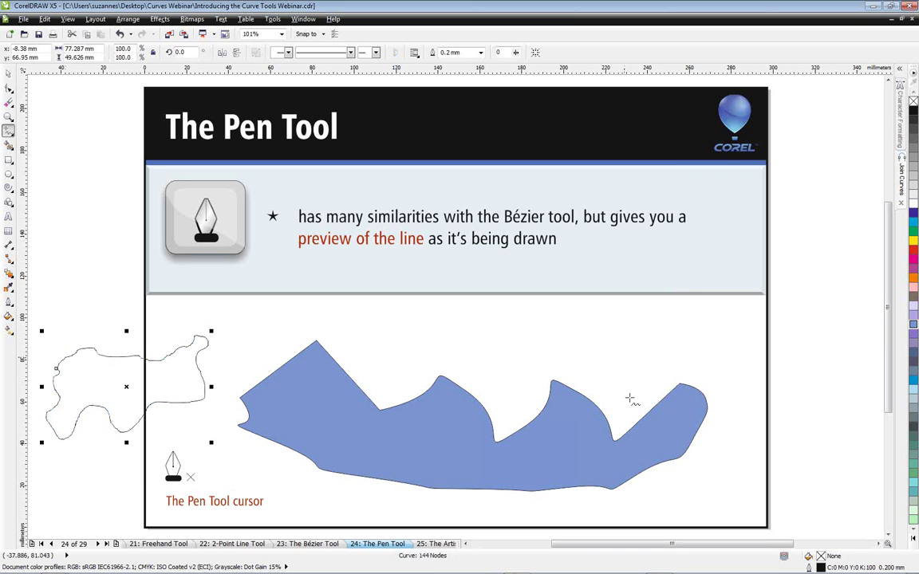
left_click(913, 296)
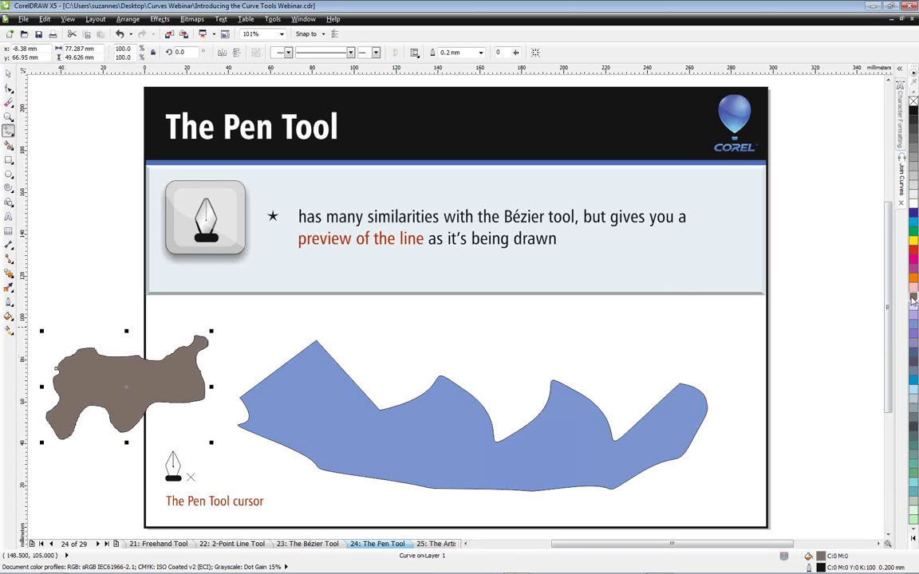
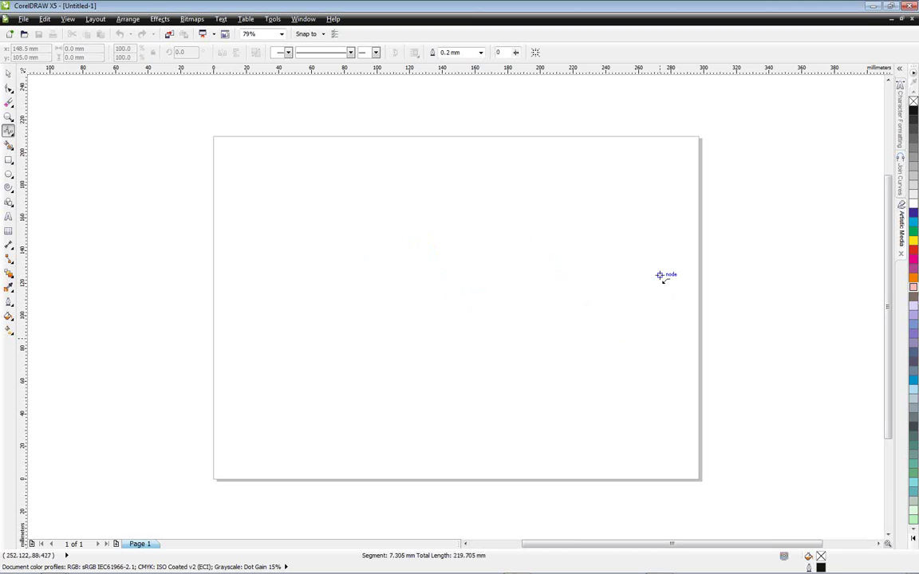
Finish the wavy B-Spline, about 220 mm wide and 45 mm high, on the blank page and convert it to curves.
double_click(661, 275)
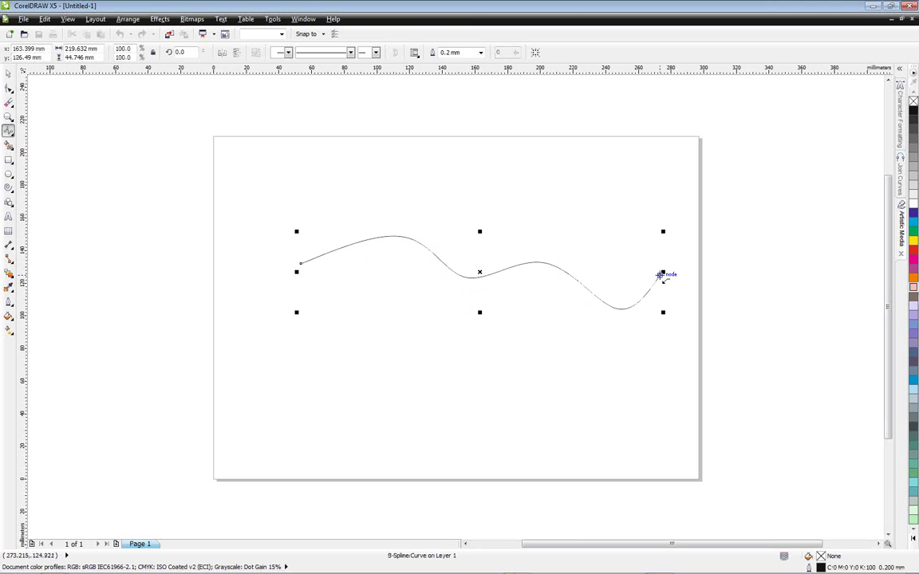
left_click(127, 19)
left_click(158, 213)
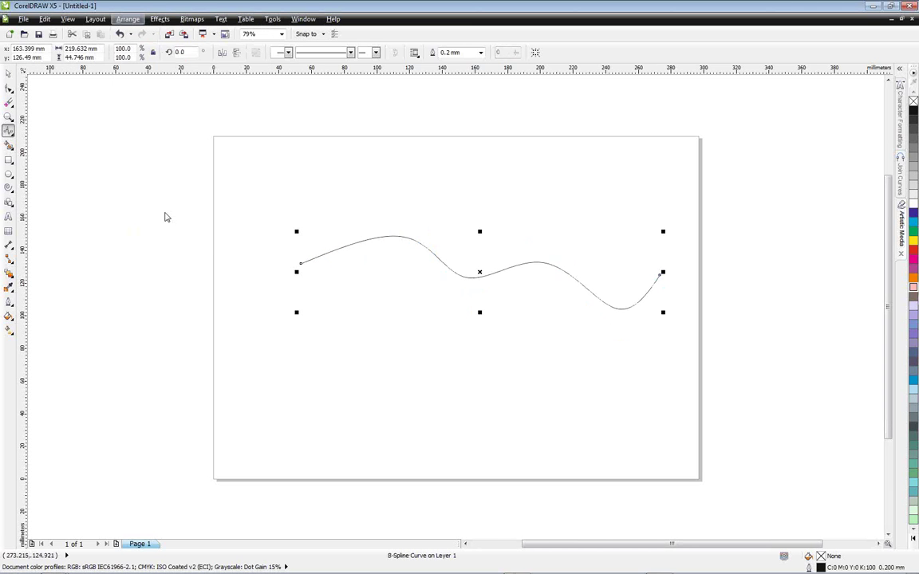
Add a node halfway along the converted curve's first segment with the Shape tool, then deselect the curve.
left_click(9, 90)
left_click(355, 243)
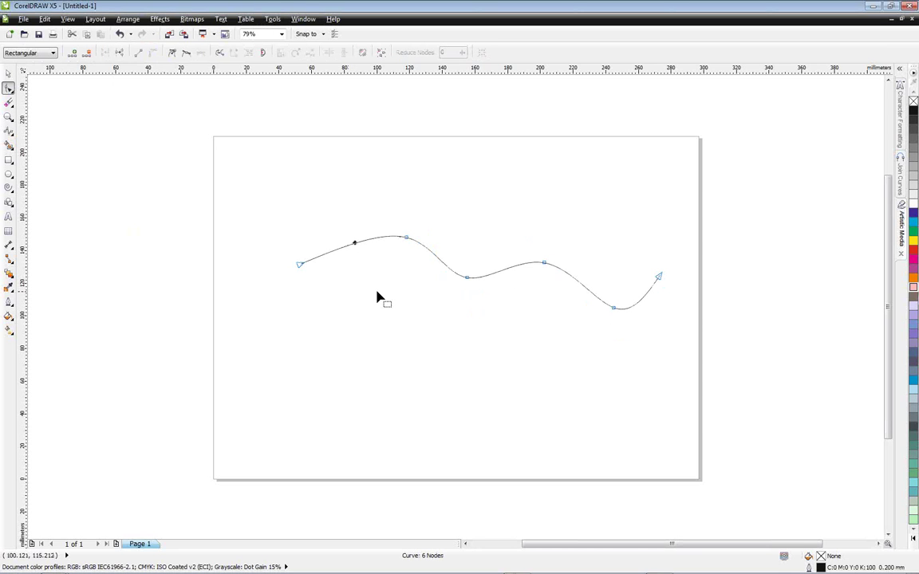
key("KP_Add")
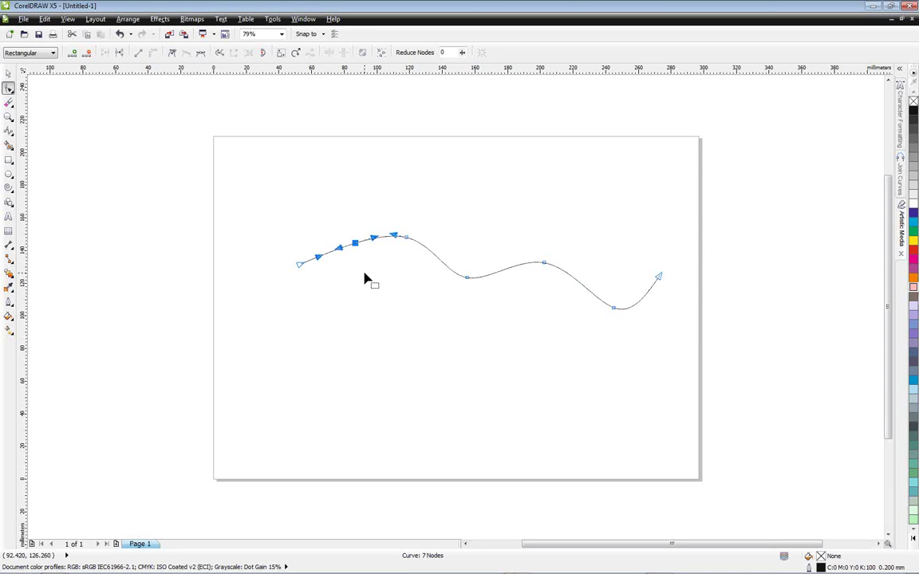
left_click(8, 74)
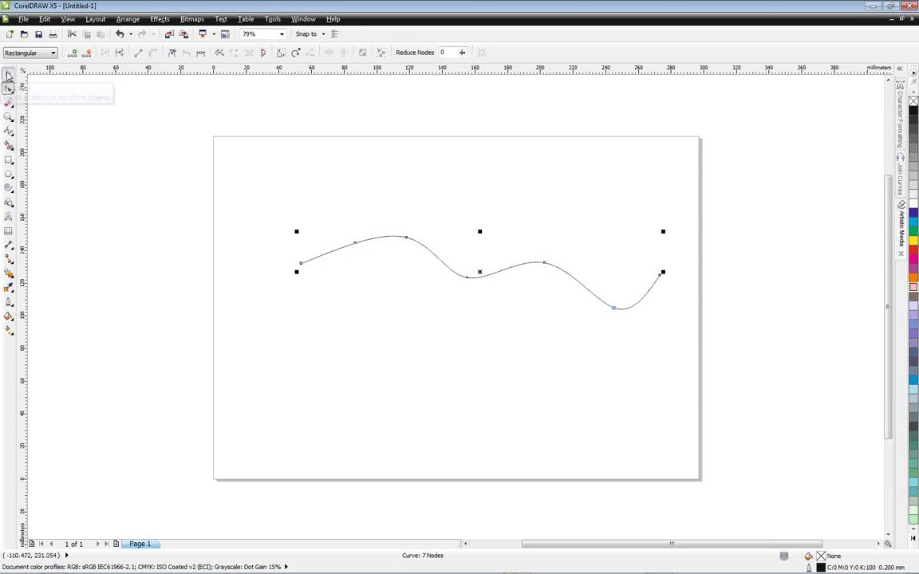
left_click(308, 324)
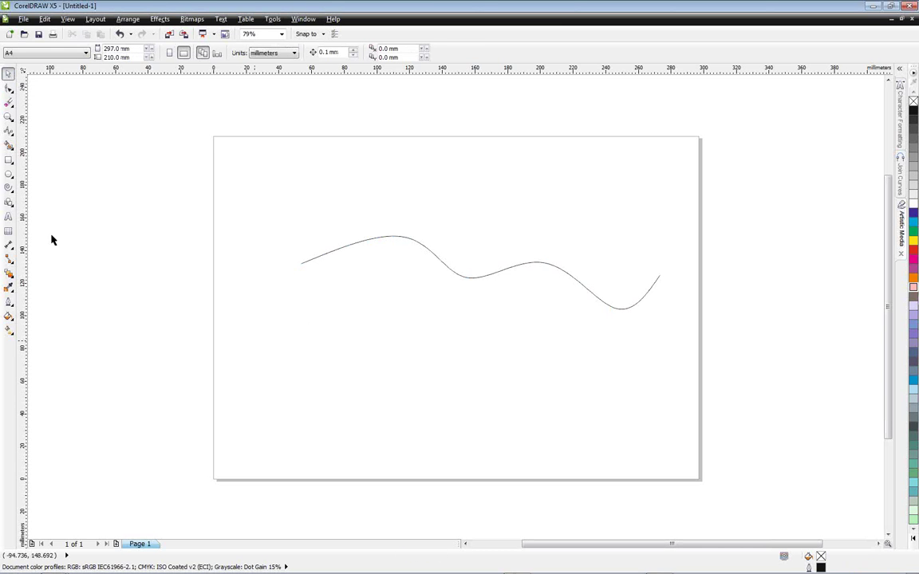
Add the artistic text "afjadsjfdslkfdsalfdsajf" above the wavy curve in 24 pt Arial.
left_click(9, 218)
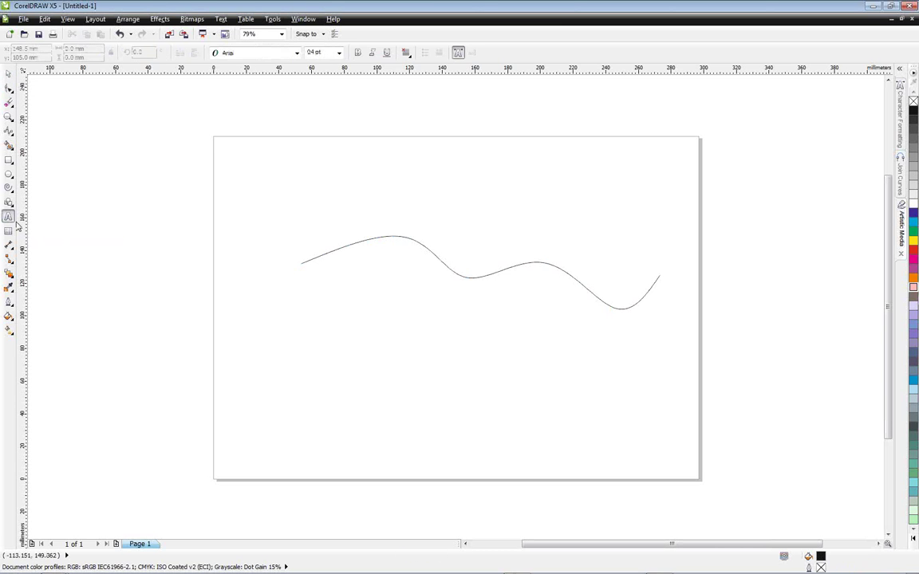
left_click(305, 170)
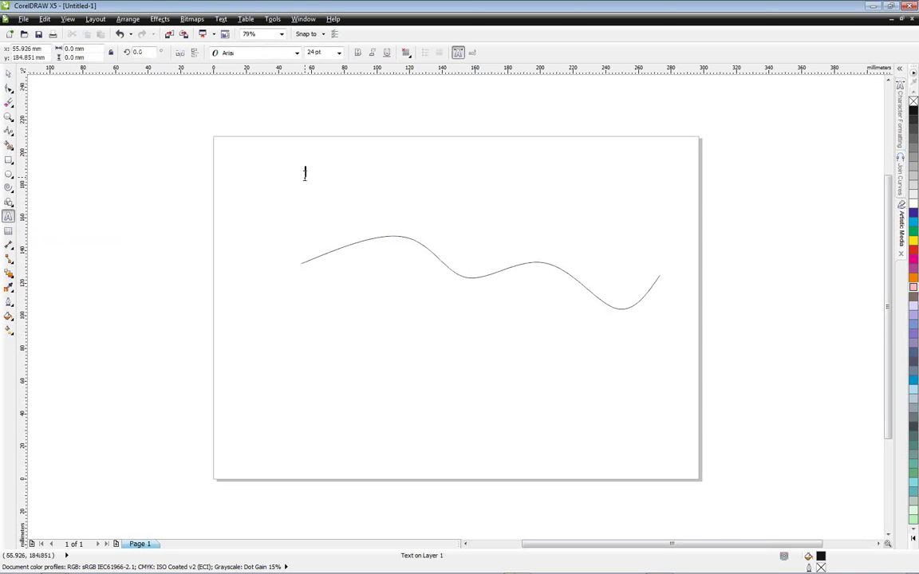
type("afjadsjfdslkfdsalfdsajf")
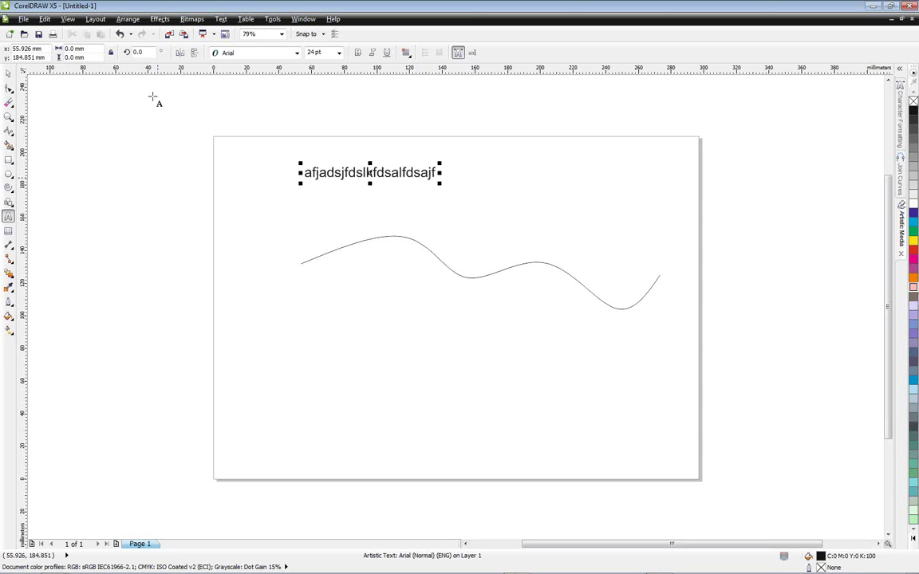
left_click(8, 73)
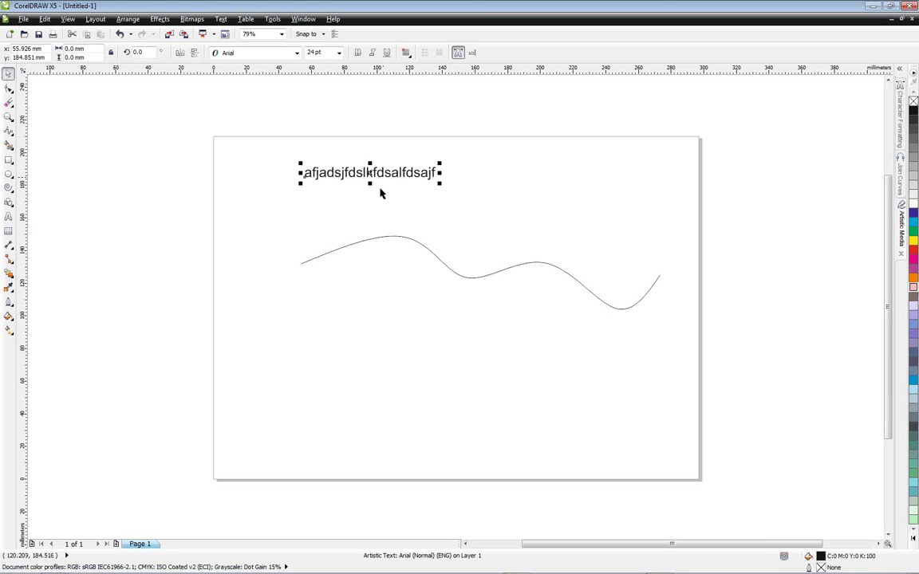
Draw an ellipse about 100 mm wide and 62 mm high below the wavy curve.
left_click(222, 19)
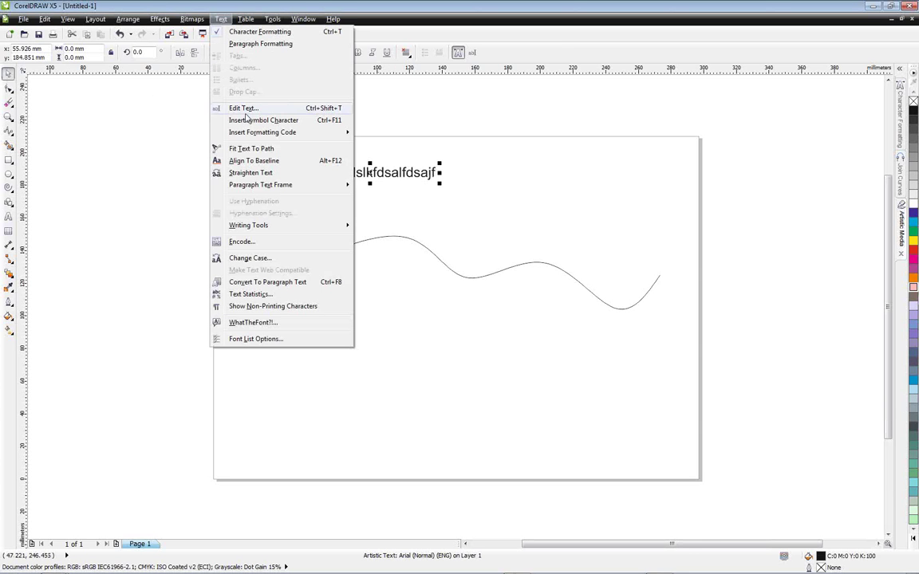
left_click(122, 140)
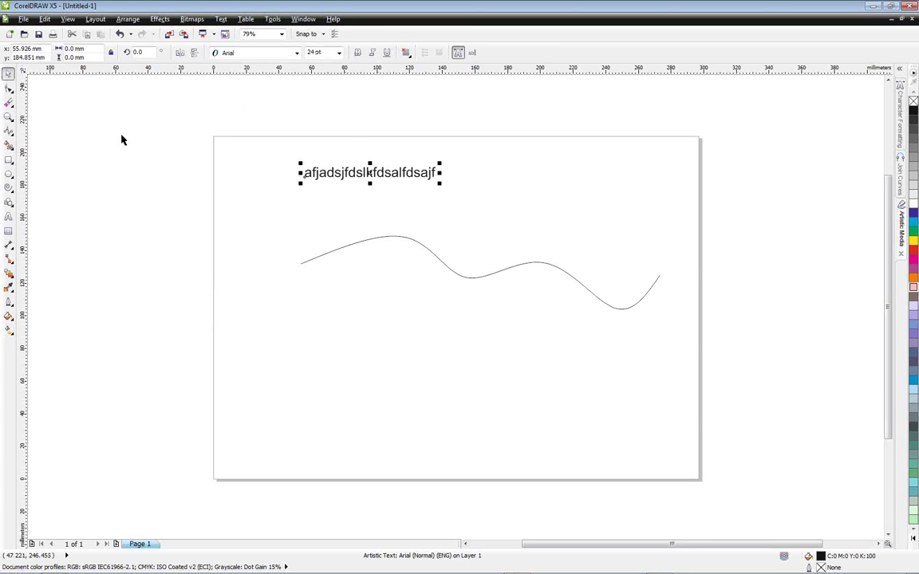
left_click(9, 173)
left_click_drag(338, 353, 506, 457)
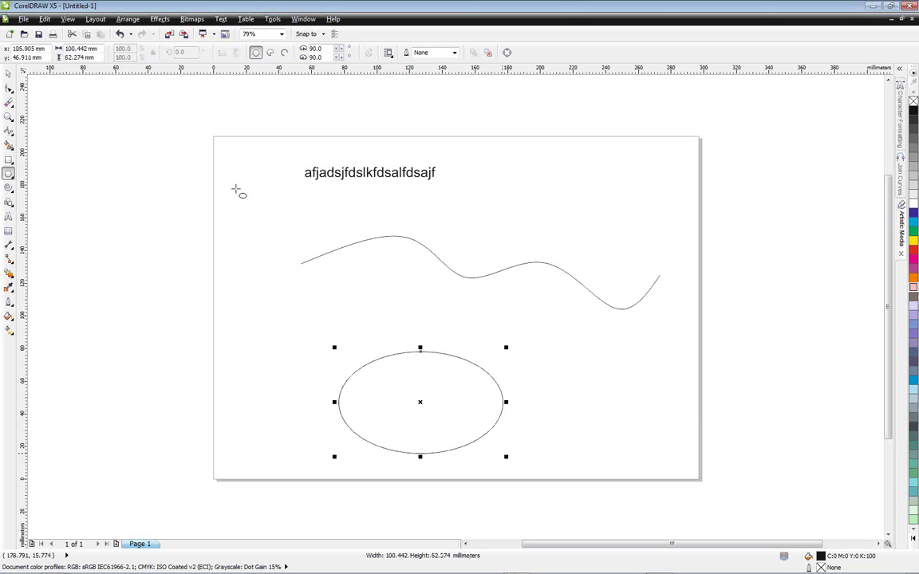
Fit the artistic text to the ellipse, placing it outside the lower edge at a distance of 6.35 mm.
left_click(8, 74)
left_click(374, 176)
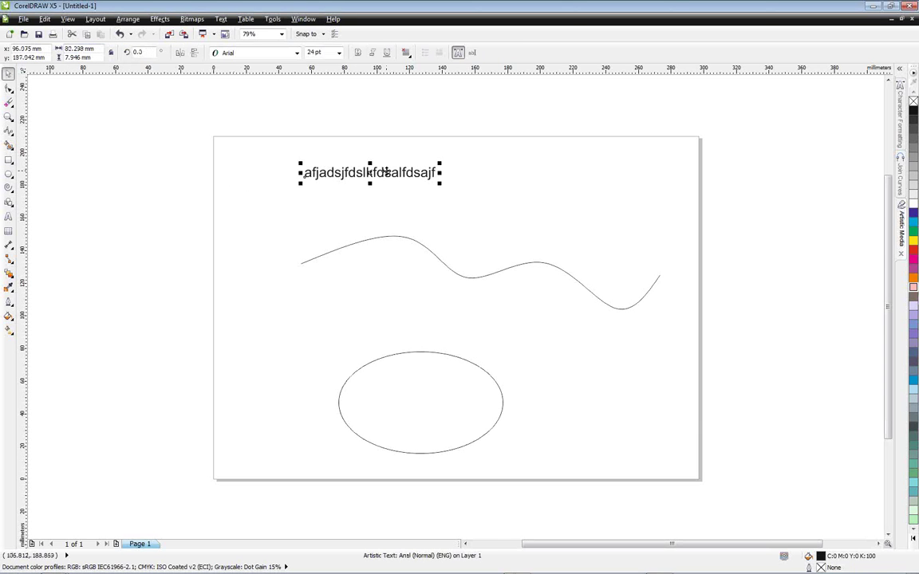
left_click(222, 19)
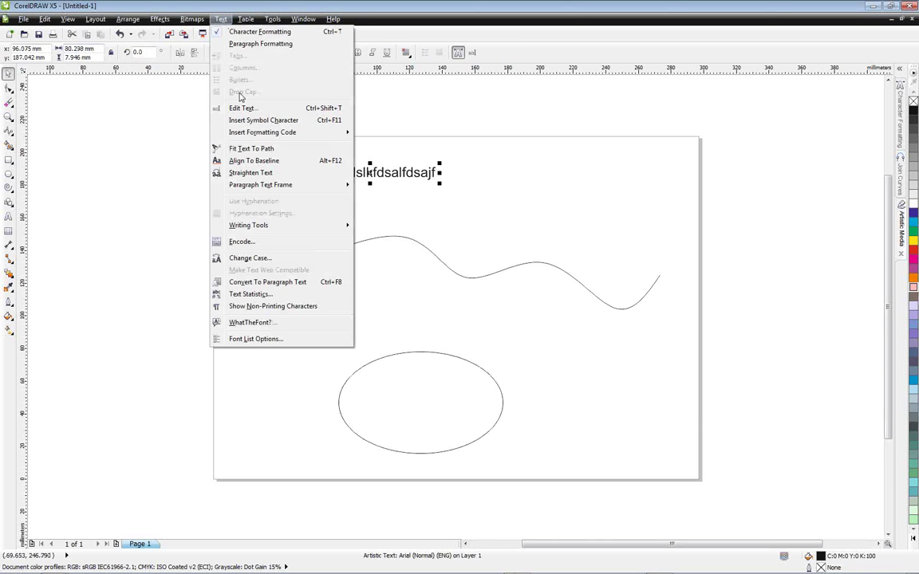
left_click(260, 149)
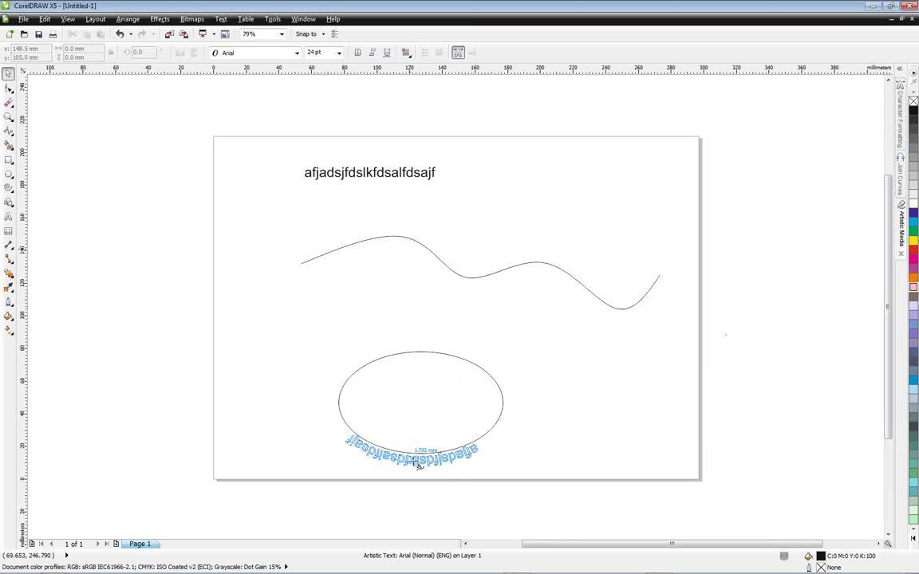
left_click(422, 467)
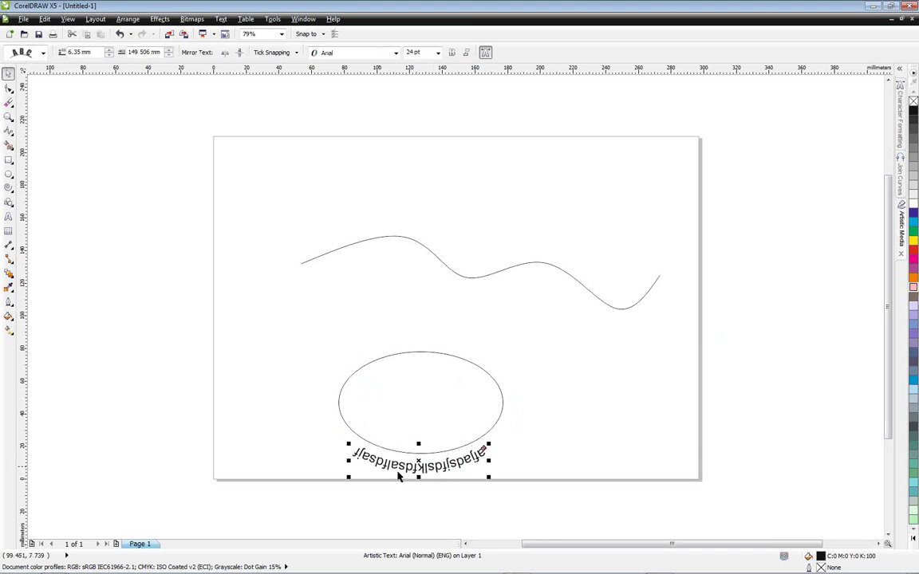
Mirror the fitted text vertically and horizontally, and offset it 12.7 mm from the ellipse's lower edge.
left_click(239, 55)
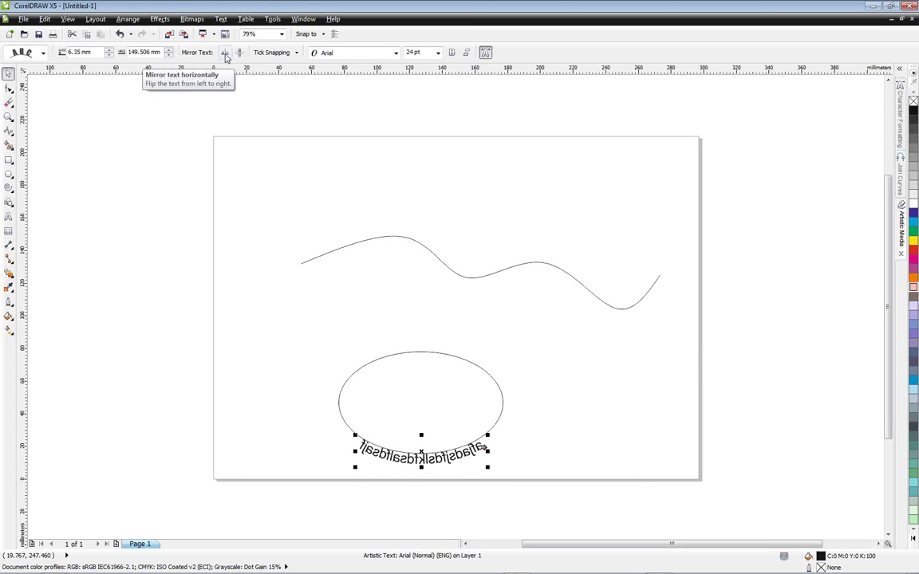
left_click(225, 54)
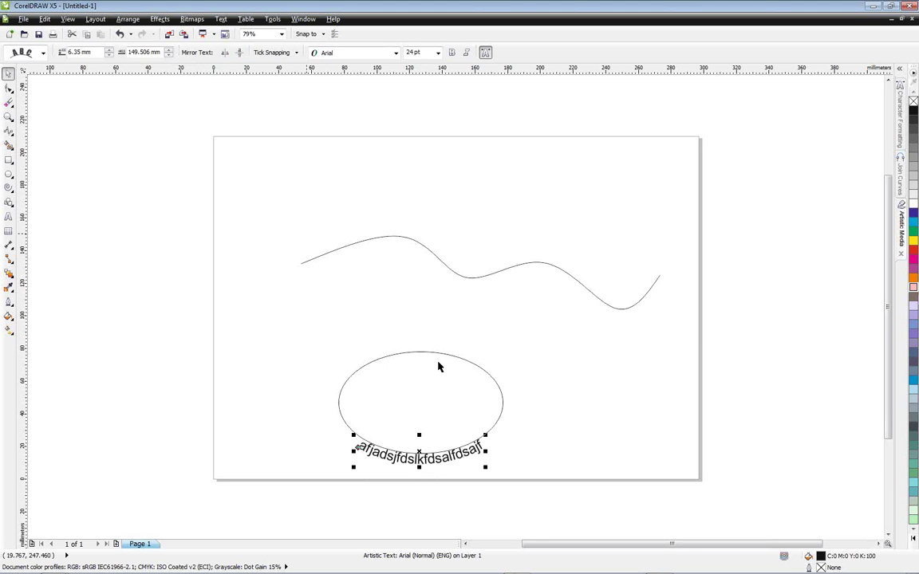
left_click_drag(419, 452, 420, 472)
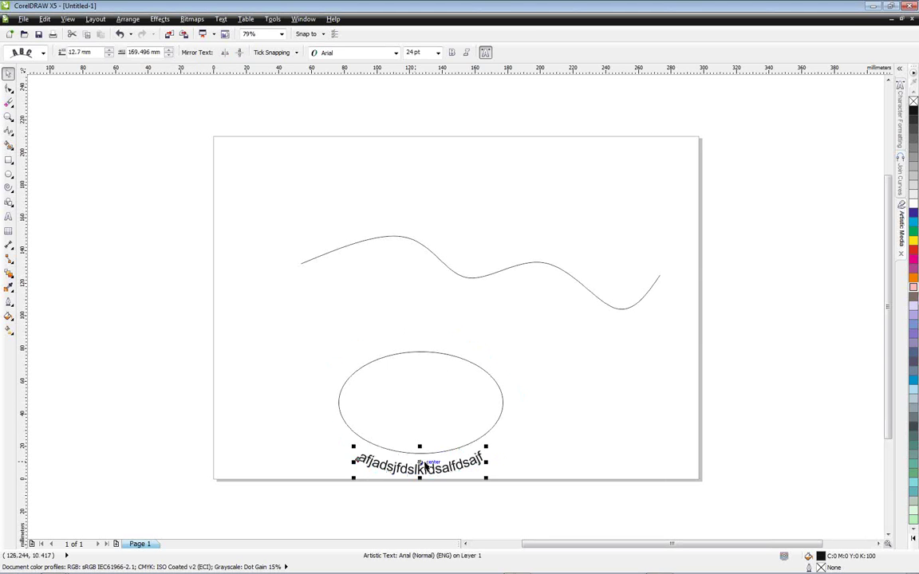
Remove the ellipse's outline while keeping the text fitted to it.
left_click(468, 365)
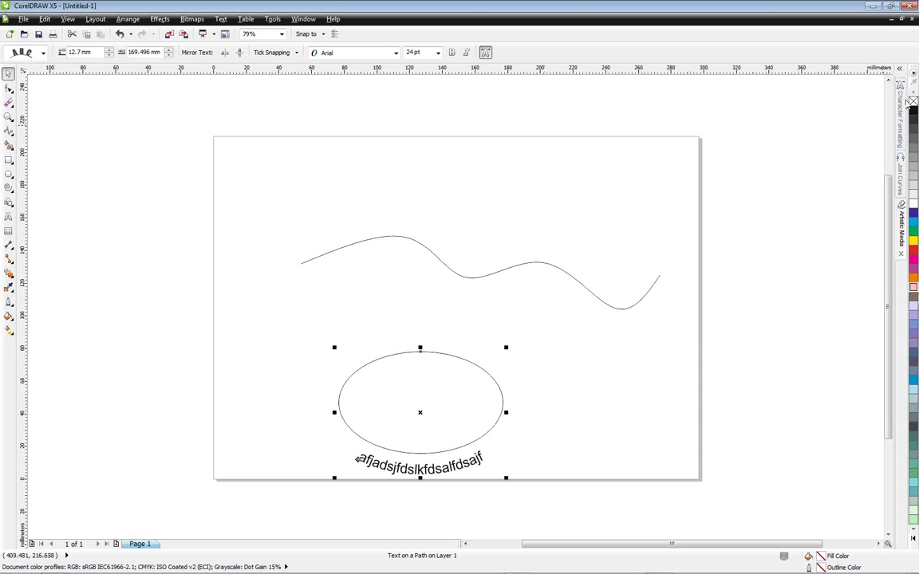
right_click(914, 101)
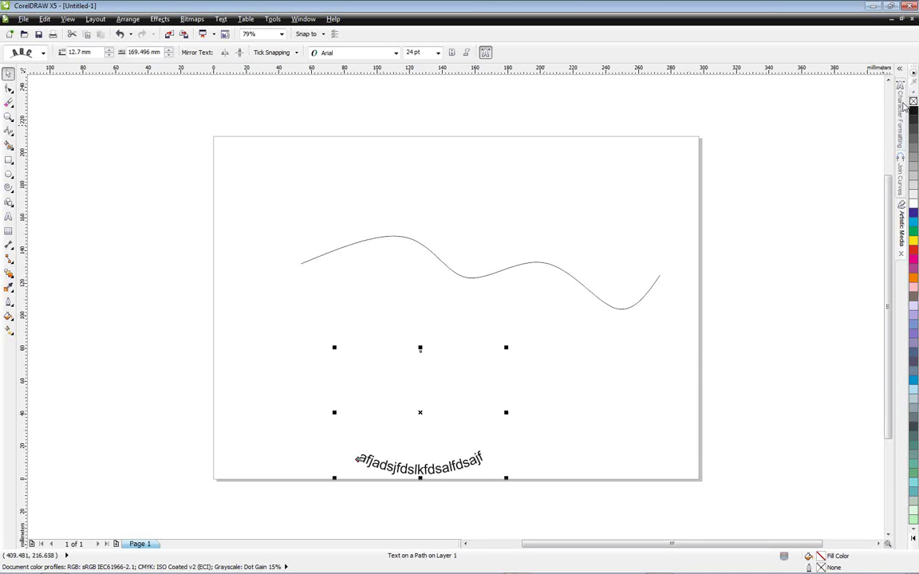
left_click(574, 333)
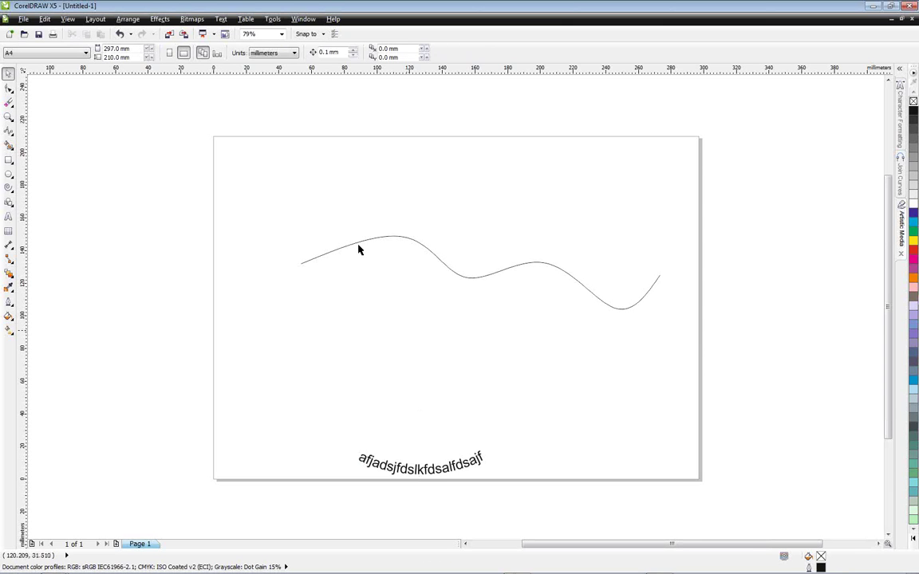
Inspect the ellipse without an outline in Wireframe view and return to Enhanced view.
left_click(68, 19)
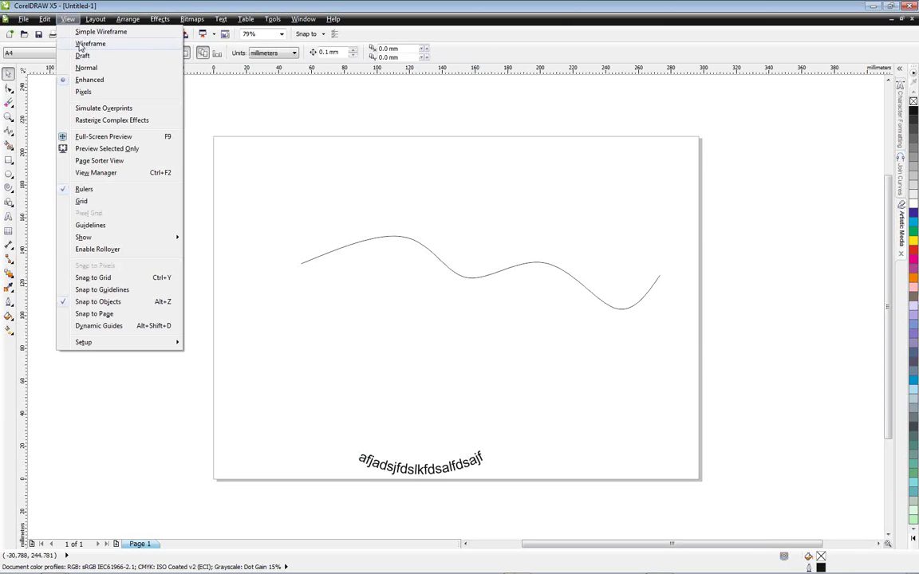
left_click(80, 44)
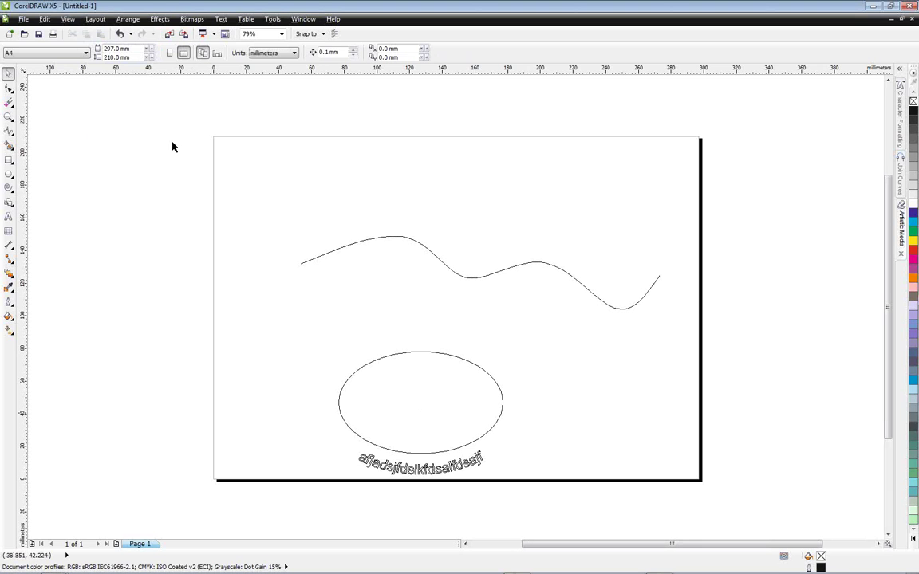
left_click(68, 19)
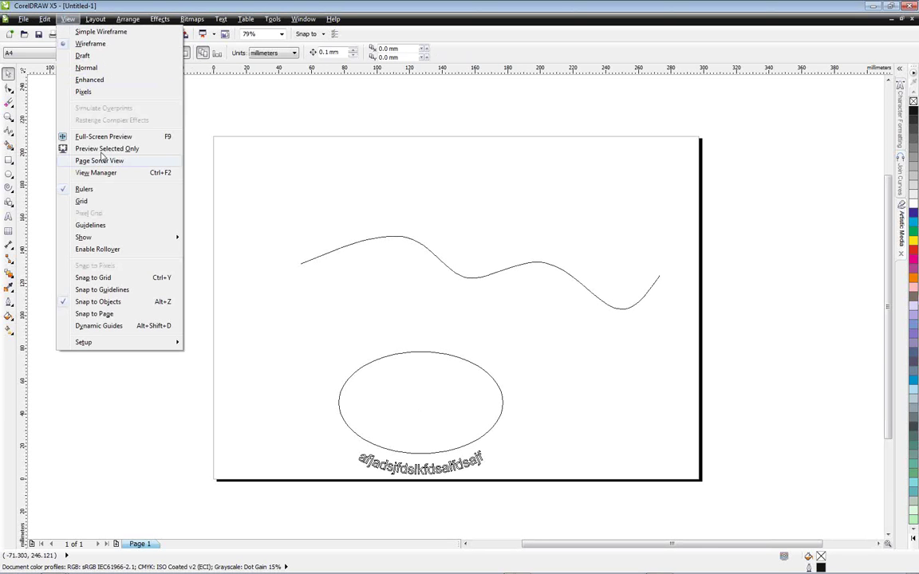
left_click(90, 80)
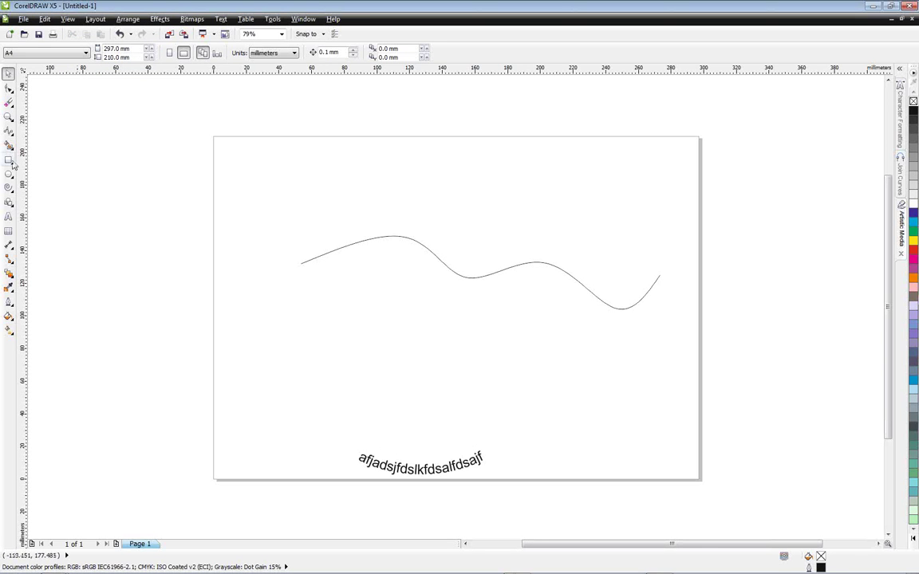
Change the wavy curve's outline color to orange.
left_click(14, 218)
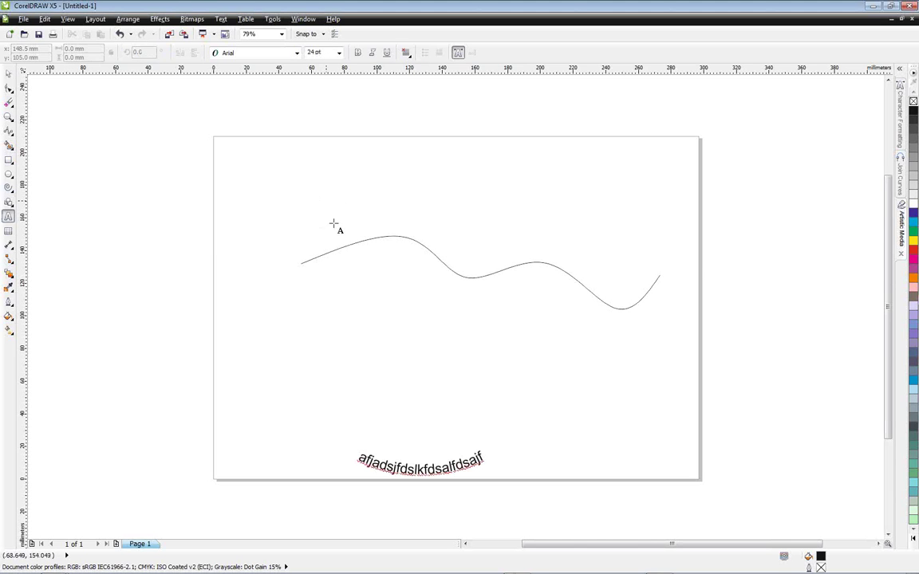
scroll(314, 256, "up", 8)
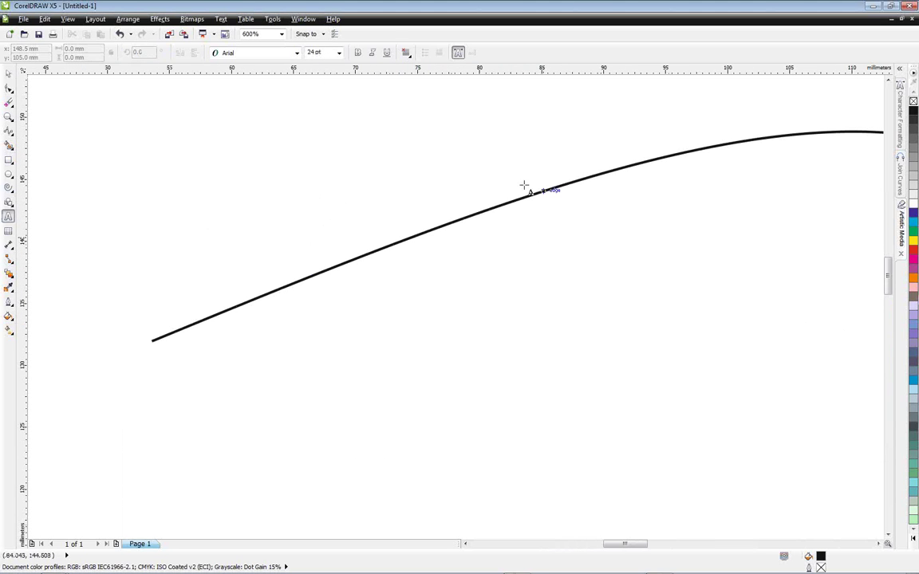
left_click(8, 73)
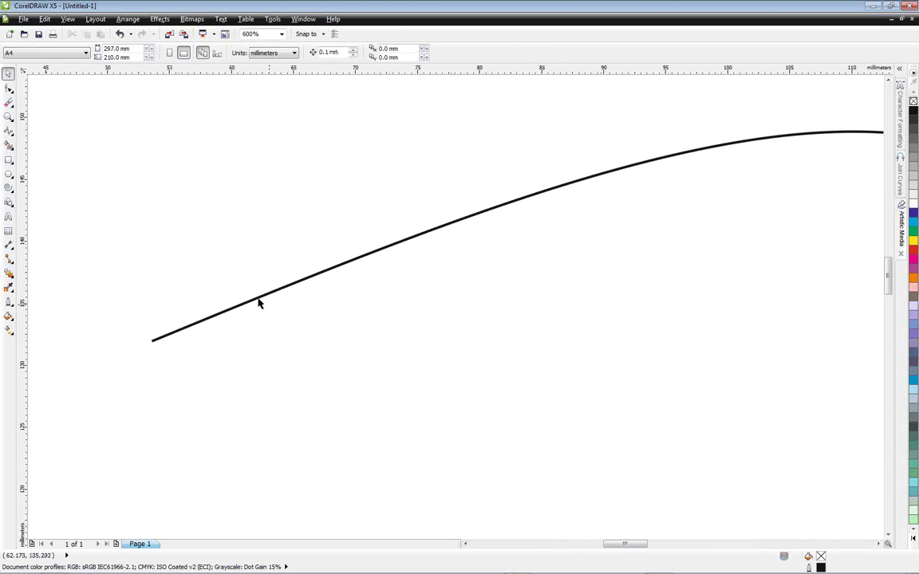
left_click(258, 302)
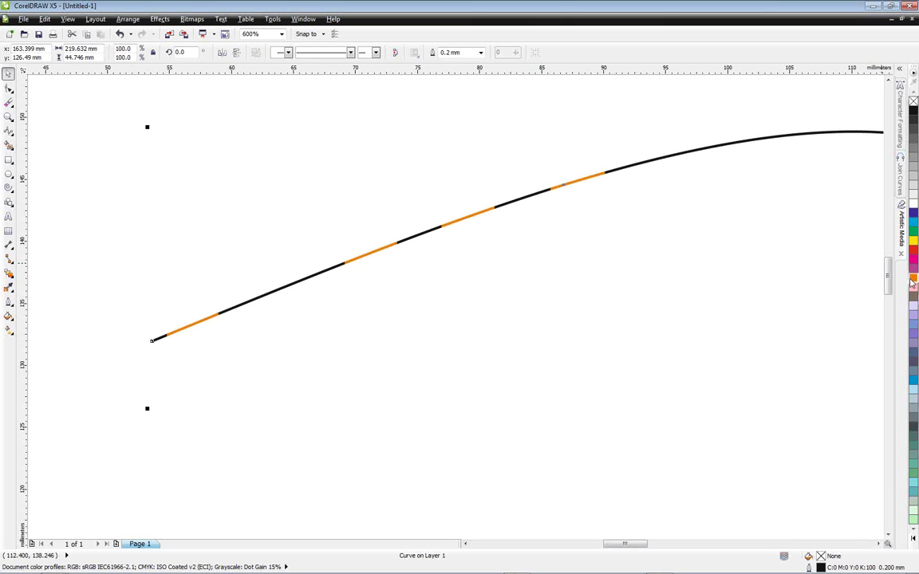
Add the text "bbxcbxvbcv" in 24 pt Arial directly on the orange curve near its start.
left_click(9, 217)
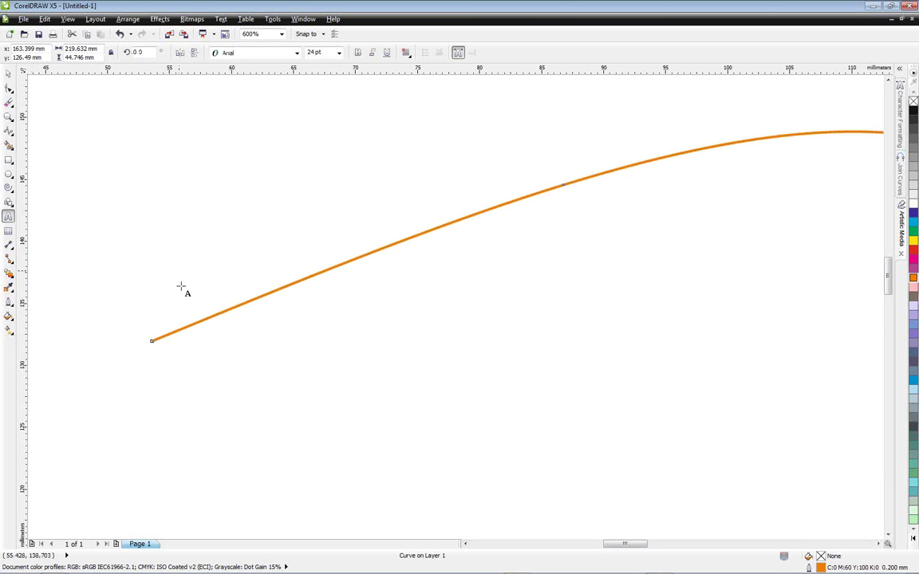
left_click(215, 314)
type("bbxcbxvbcv")
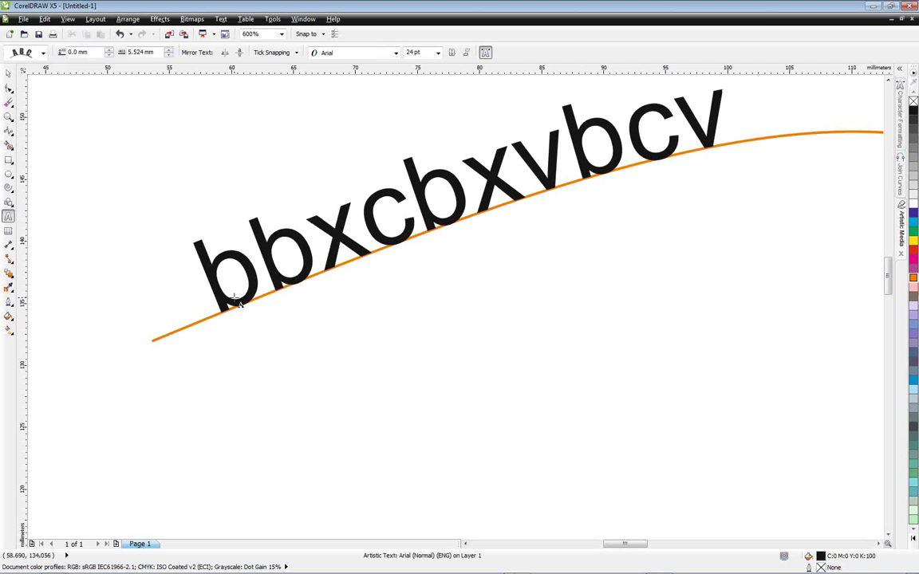
left_click(8, 73)
Move the fitted text about 2 mm above the orange curve, with a horizontal offset of about 5.9 mm, and deselect it.
left_click(456, 196)
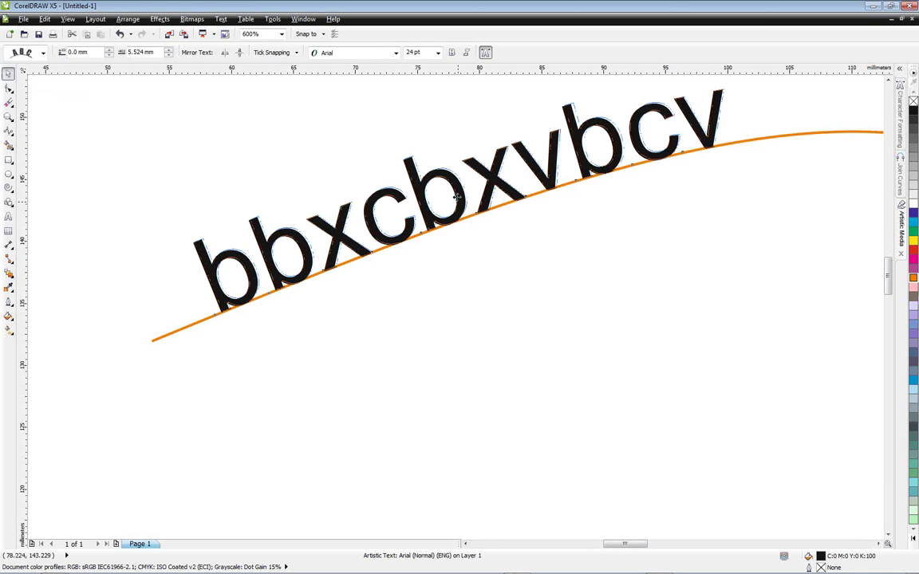
mouse_move(456, 196)
left_mouse_down()
mouse_move(465, 159)
mouse_move(486, 285)
mouse_move(451, 128)
mouse_move(465, 178)
left_mouse_up()
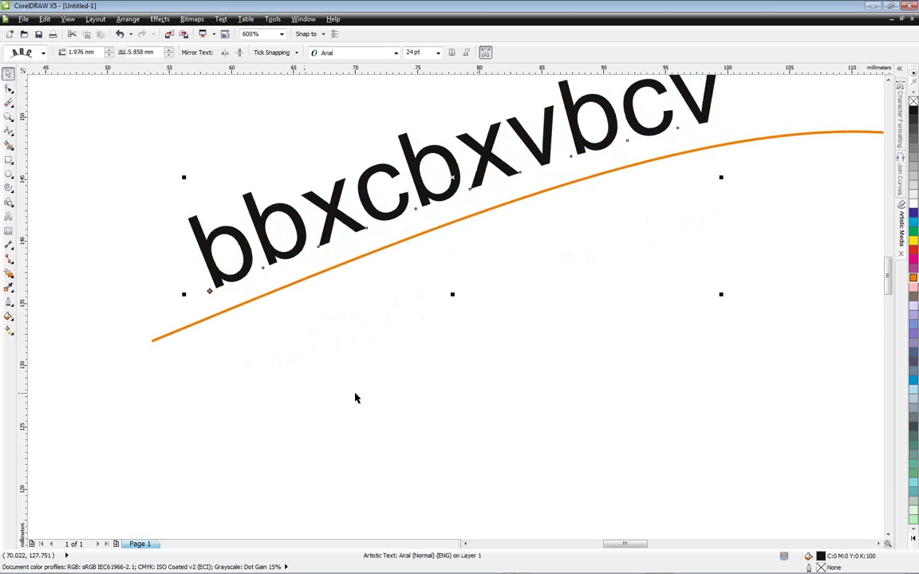
scroll(356, 398, "down", 4)
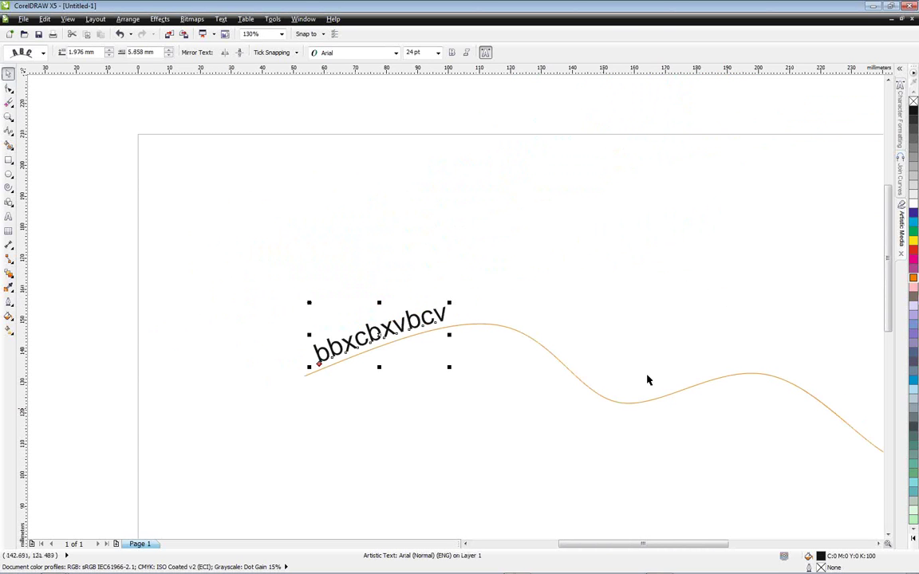
key("F4")
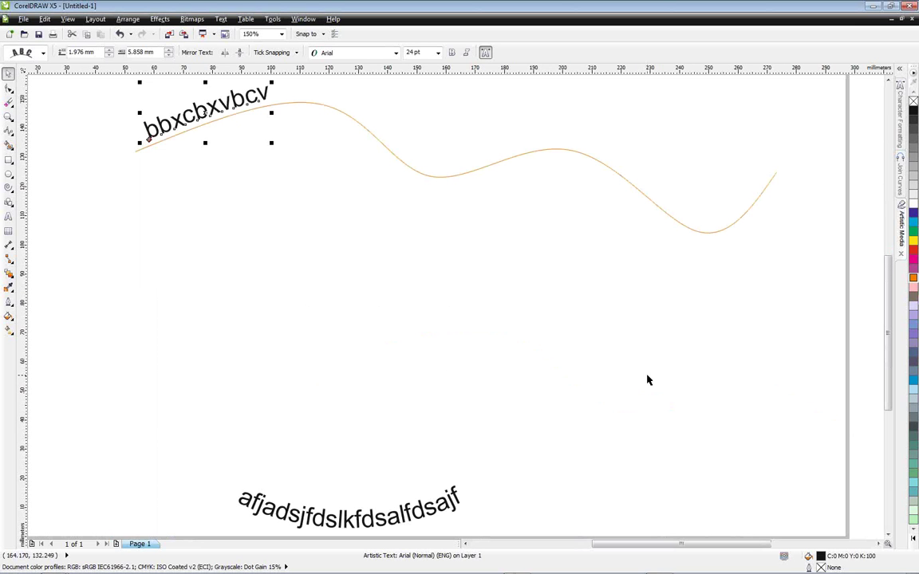
left_click(696, 382)
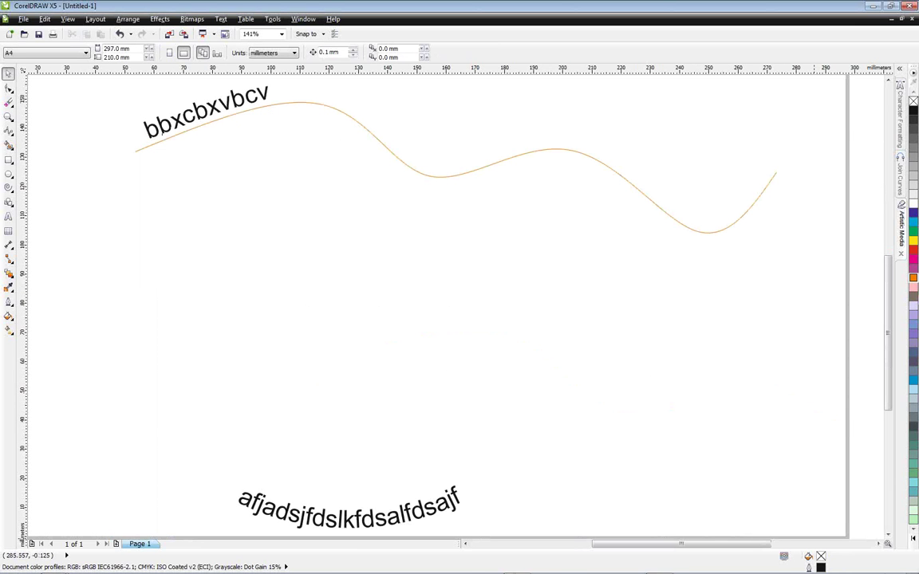
Set the Freehand tool's default outline width to 0.5 mm for new graphic objects.
mouse_move(23, 571)
mouse_move(760, 571)
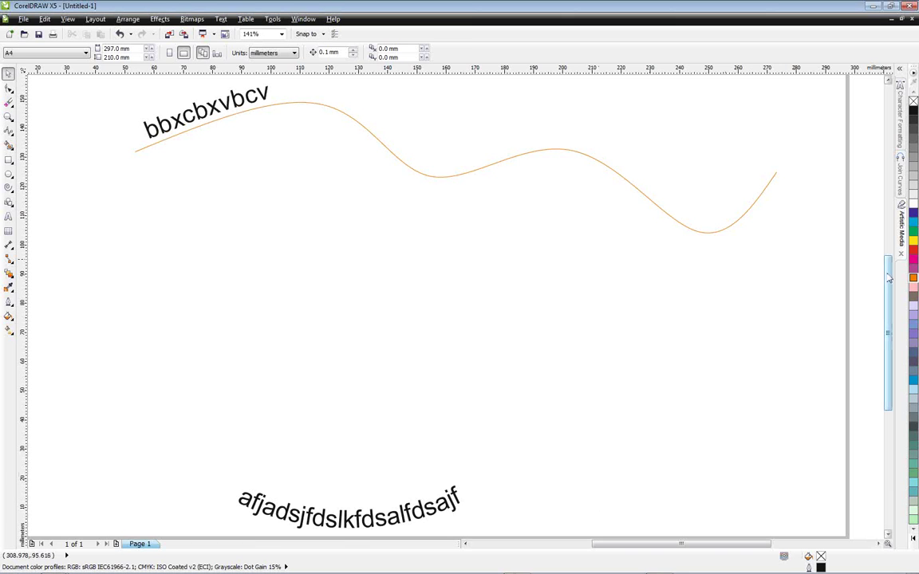
left_click_drag(888, 279, 892, 282)
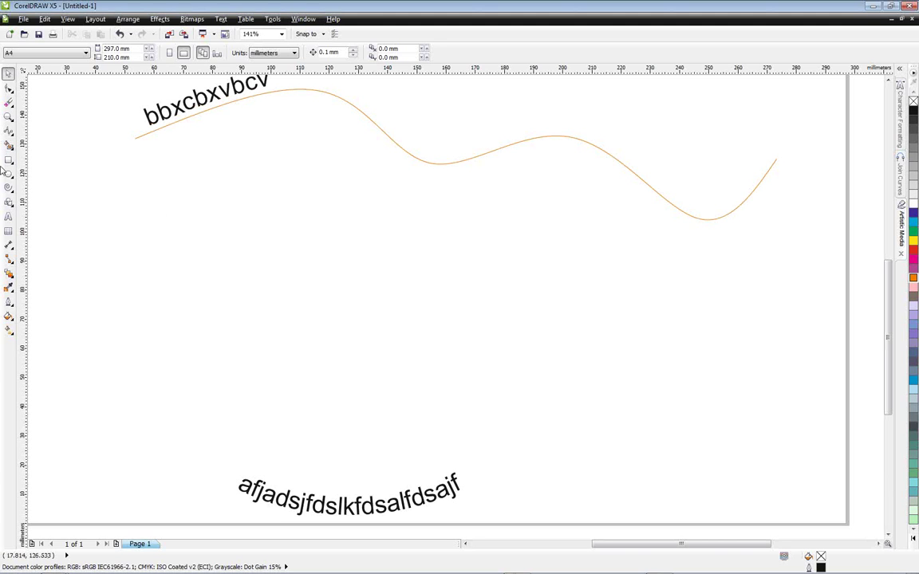
left_click(12, 137)
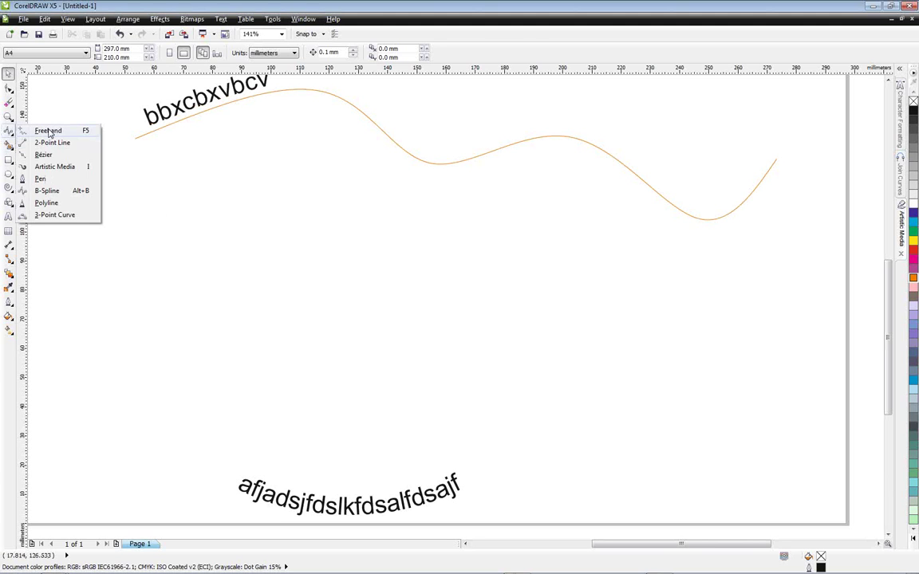
left_click(44, 127)
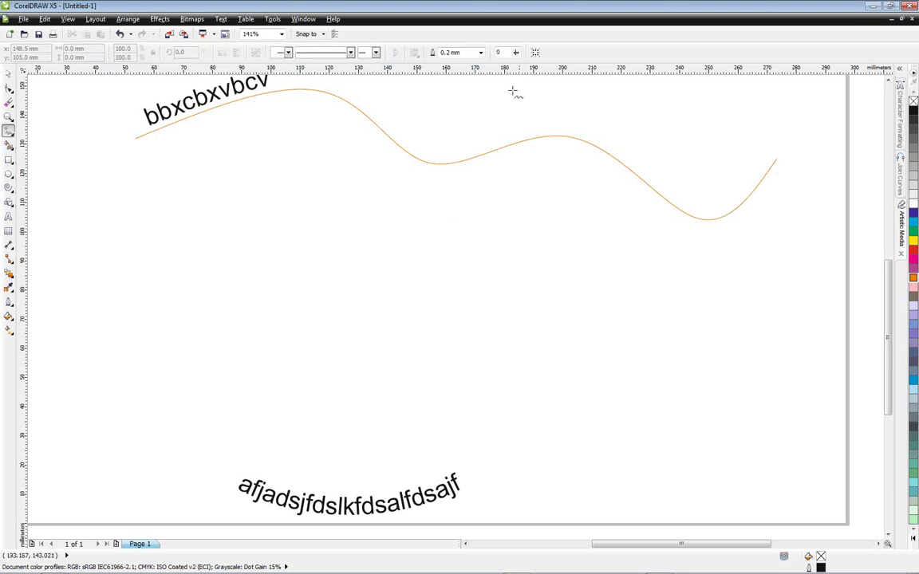
left_click(480, 52)
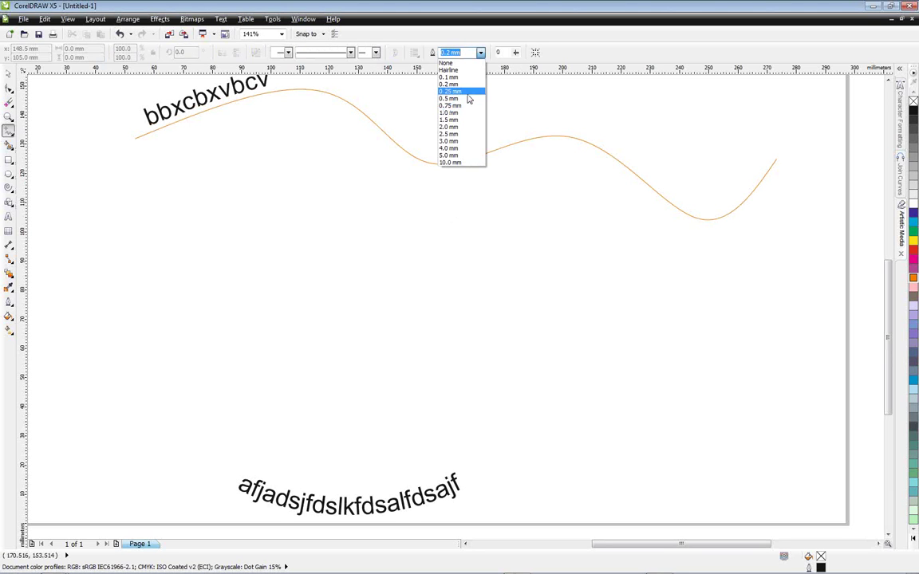
left_click(468, 107)
left_click(436, 340)
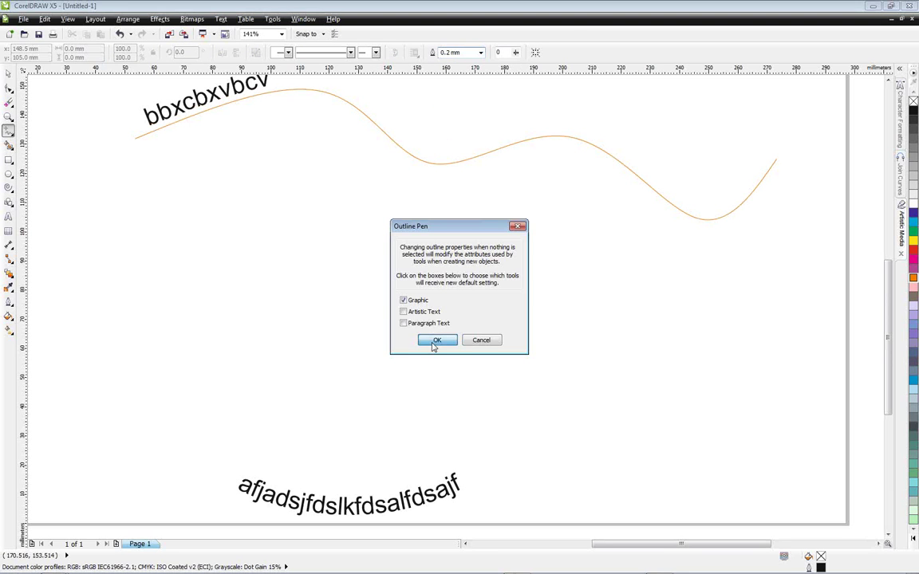
Draw a freehand wave below the orange curve and extend it from its end node to about 214 mm wide and 33 mm high.
mouse_move(150, 270)
left_mouse_down()
mouse_move(203, 280)
mouse_move(288, 353)
mouse_move(359, 320)
mouse_move(430, 310)
mouse_move(515, 336)
left_mouse_up()
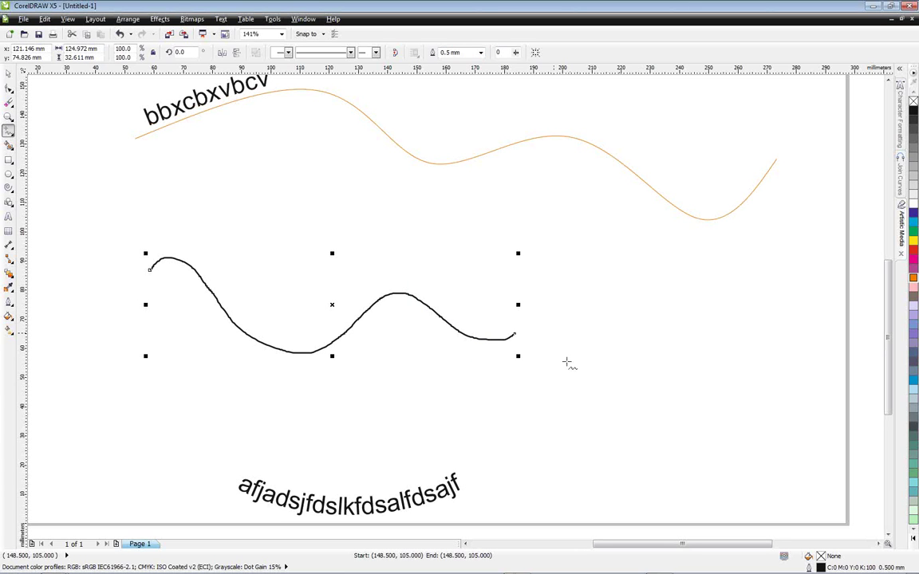
left_click(515, 334)
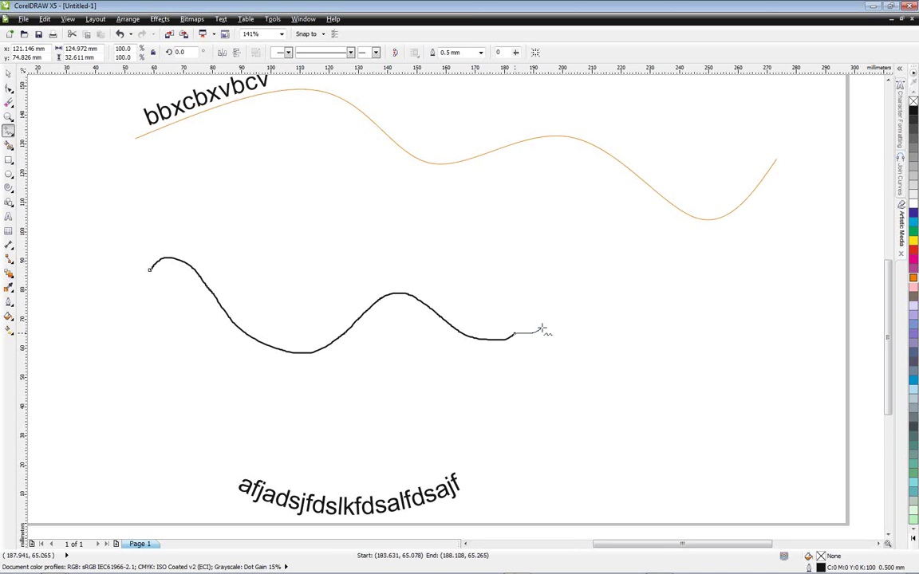
mouse_move(541, 329)
left_mouse_down()
mouse_move(586, 280)
mouse_move(710, 320)
mouse_move(774, 329)
left_mouse_up()
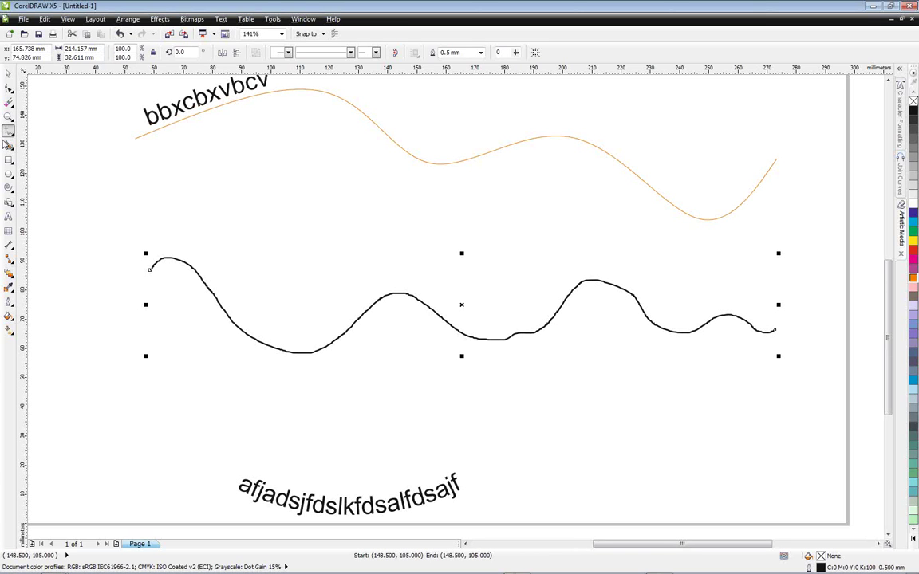
Draw two separate 2-point lines forming an inverted V with an open apex, about 37 mm wide and 19 mm high.
left_click(10, 136)
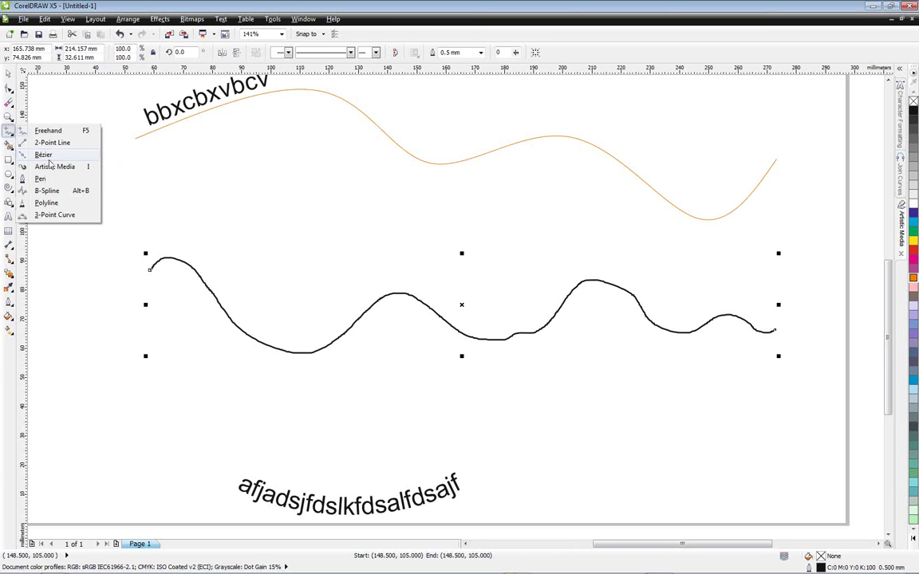
left_click(48, 144)
left_click_drag(229, 205, 277, 164)
left_click_drag(339, 214, 280, 158)
left_click(8, 73)
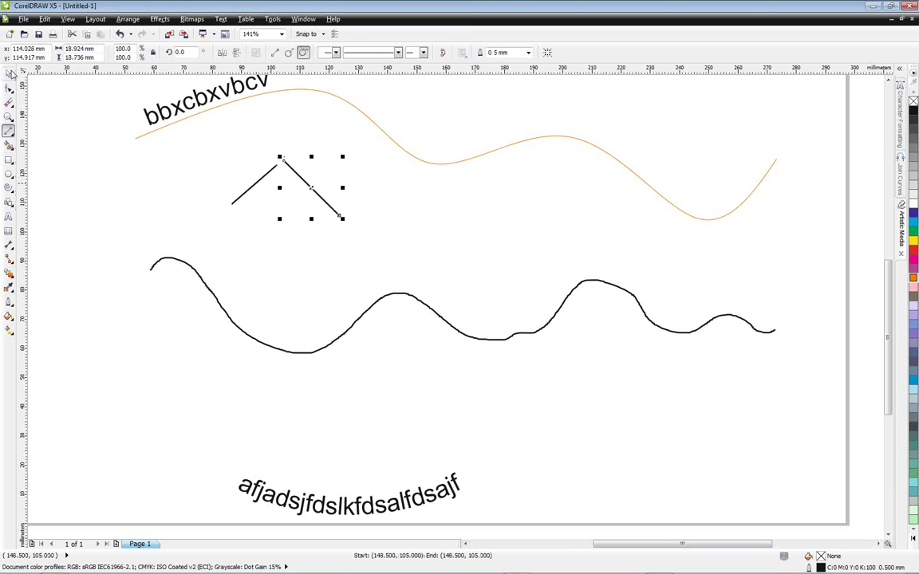
Delete the orange curve together with its fitted text.
left_click(359, 204)
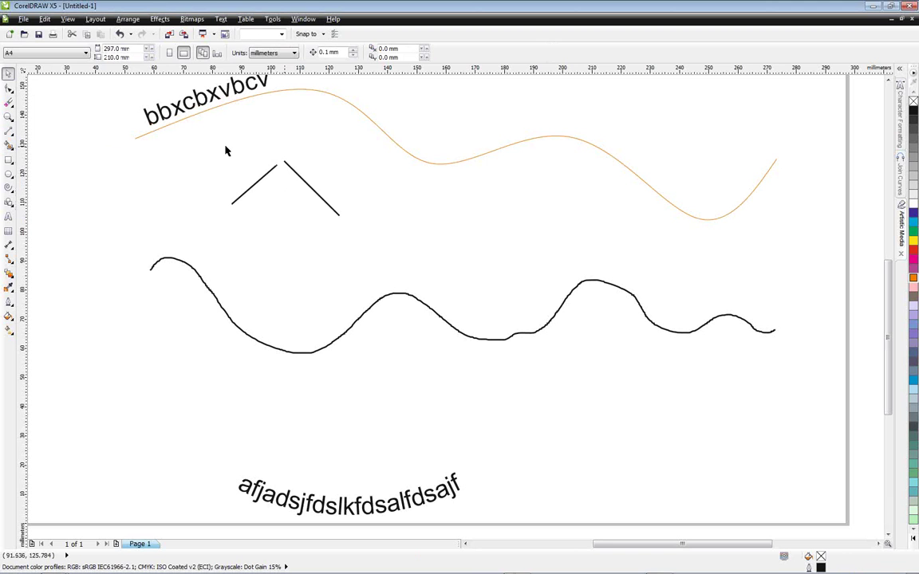
left_click(193, 130)
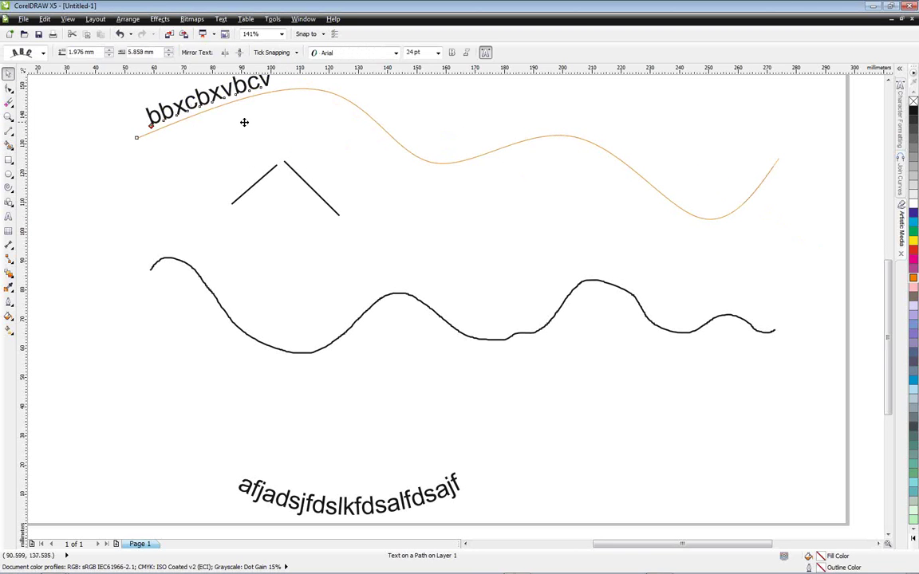
key("Delete")
Combine the two straight lines into one curve object.
left_click_drag(183, 119, 368, 247)
left_click(128, 18)
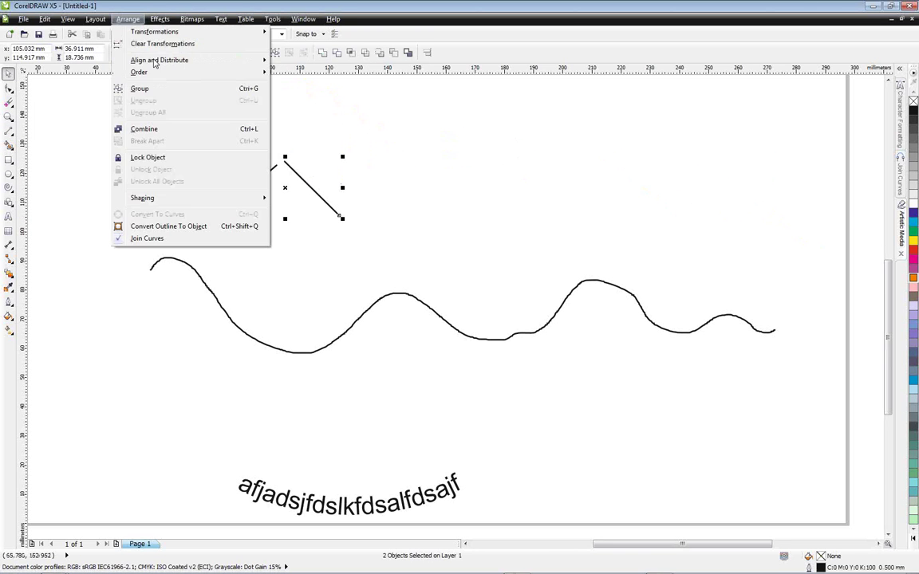
left_click(148, 134)
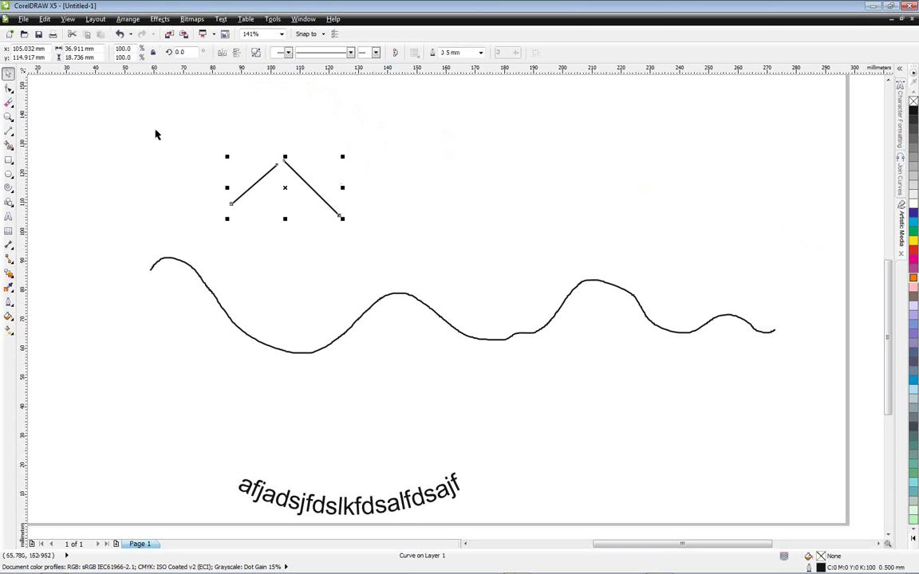
Bridge the open apex of the inverted V by connecting its two facing end nodes with a straight segment.
left_click(128, 18)
left_click(147, 238)
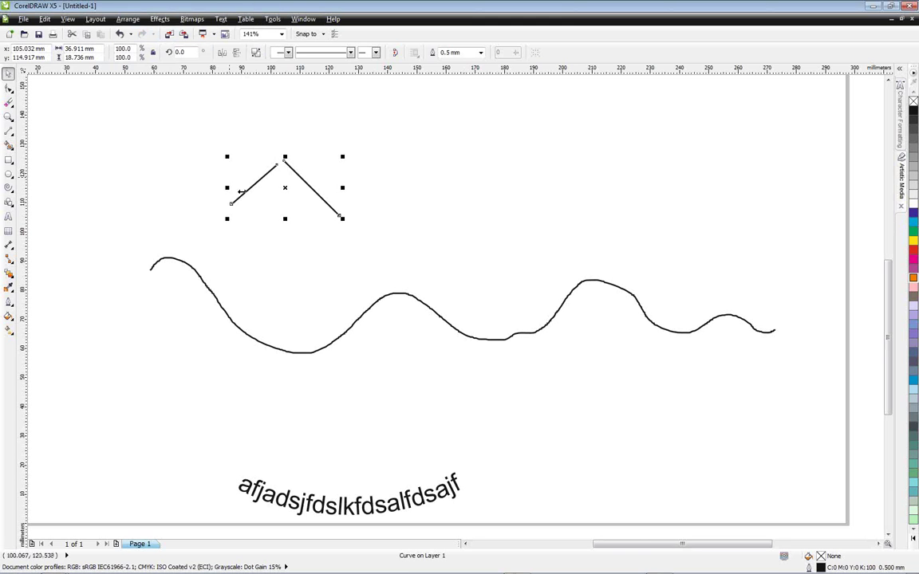
key("F10")
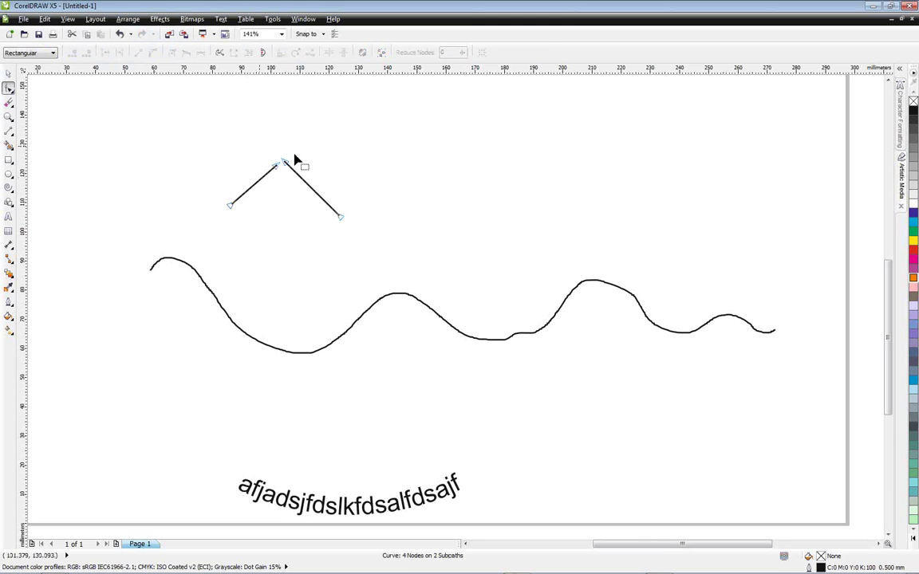
left_click(284, 162)
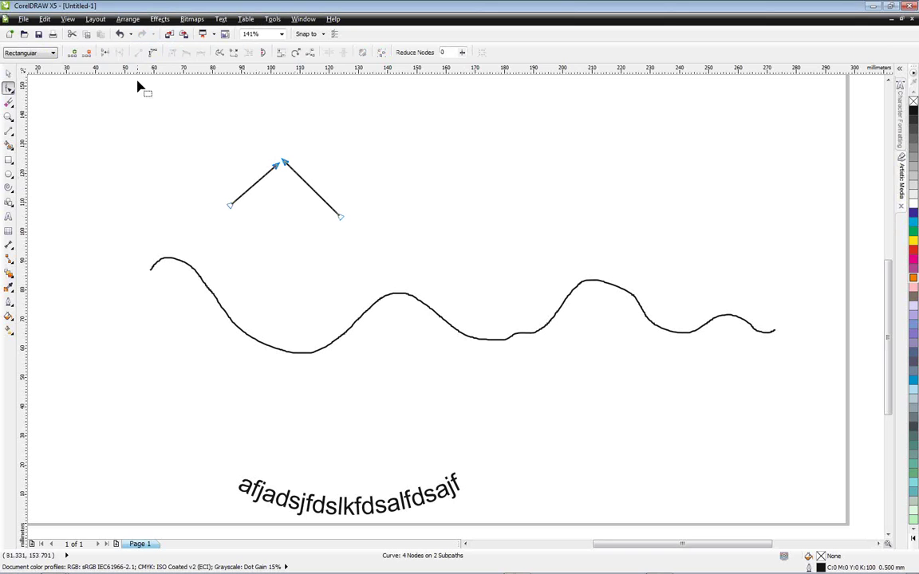
left_click(249, 54)
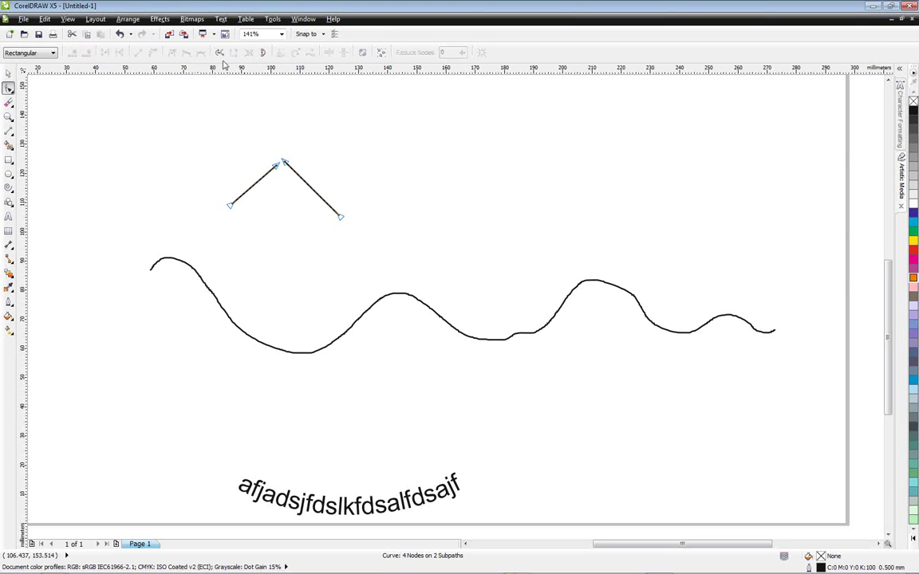
left_click_drag(250, 128, 316, 205)
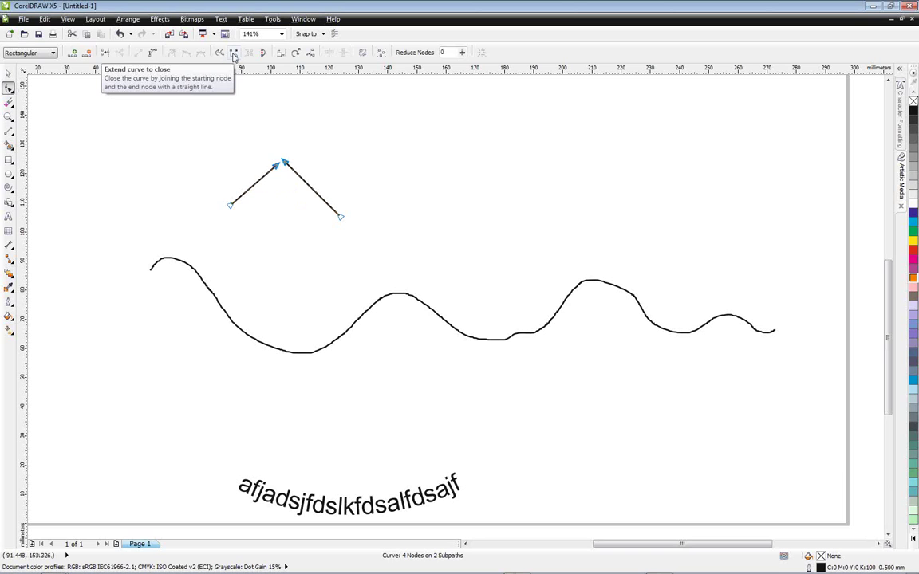
left_click(234, 54)
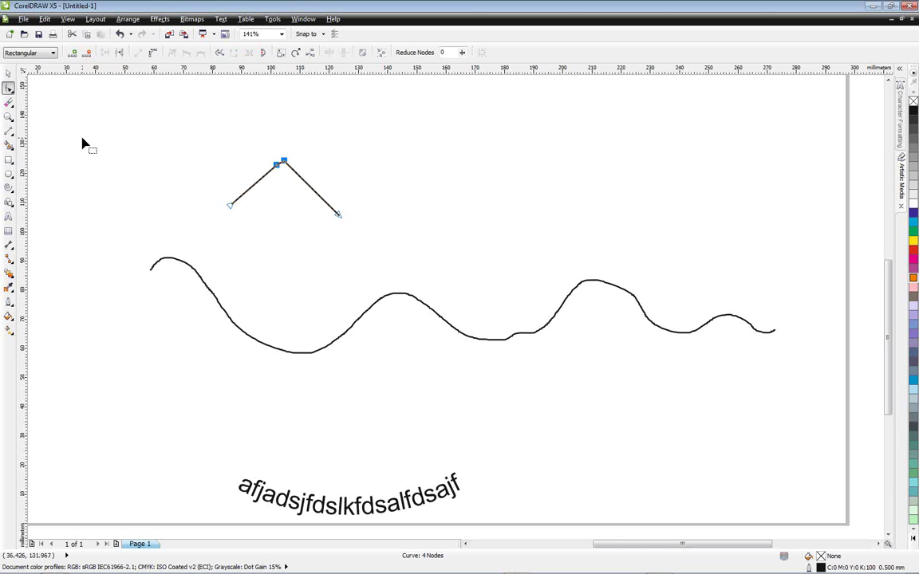
Draw a nearly closed freehand loop beside the inverted V, about 51 mm wide and 38 mm high, leaving a small gap.
left_click(12, 134)
left_click(46, 130)
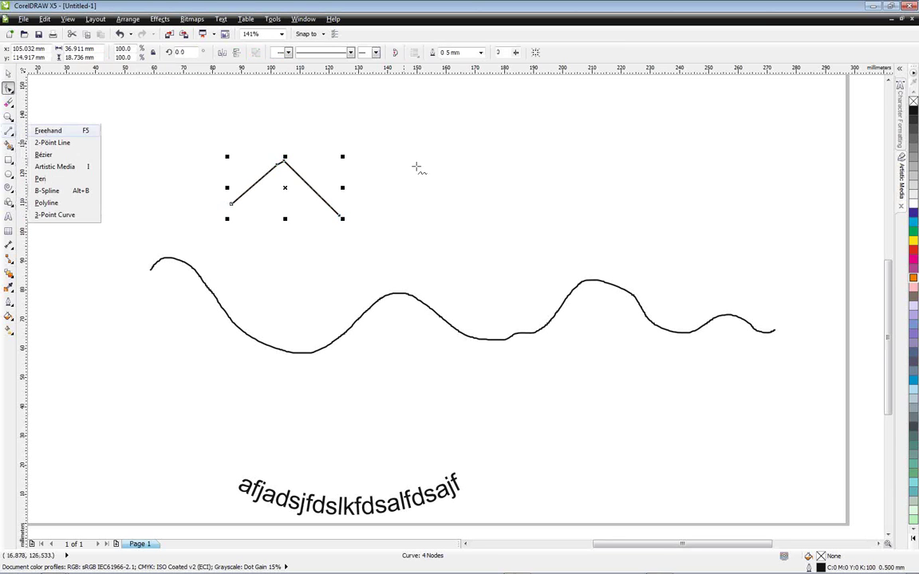
mouse_move(574, 139)
left_mouse_down()
mouse_move(515, 214)
mouse_move(676, 241)
mouse_move(636, 162)
mouse_move(592, 145)
left_mouse_up()
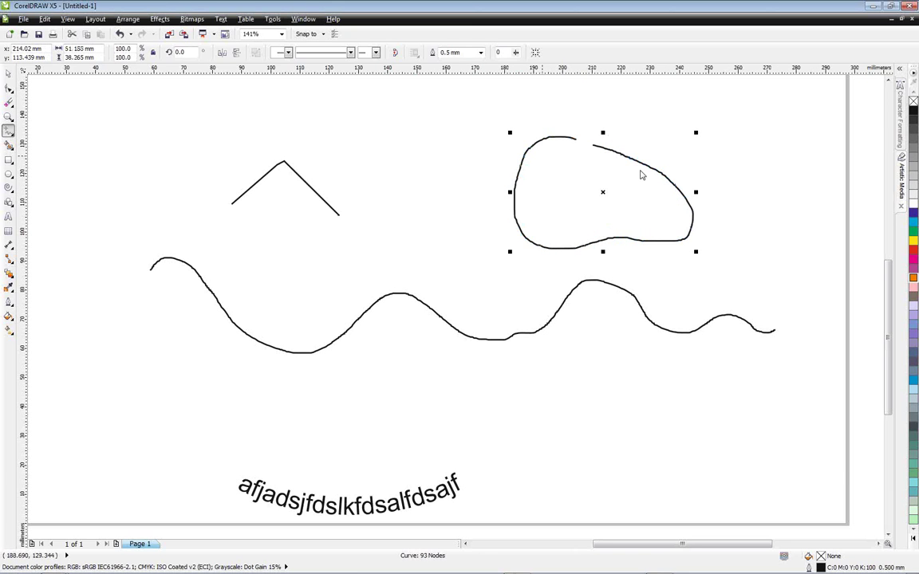
key("space")
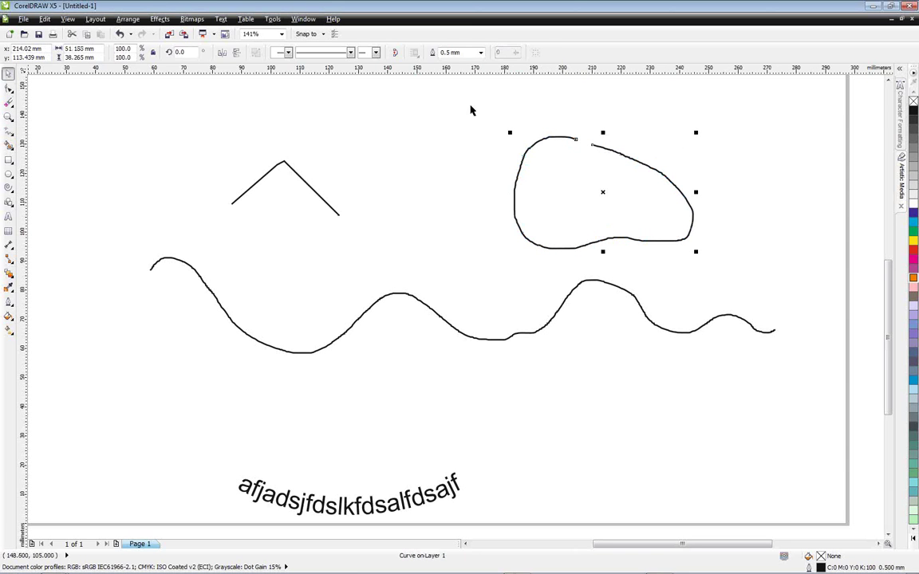
Try to join the loop's two end nodes with Join Curves in Fillet mode, using a 5 mm gap tolerance and 10 mm radius.
key("F10")
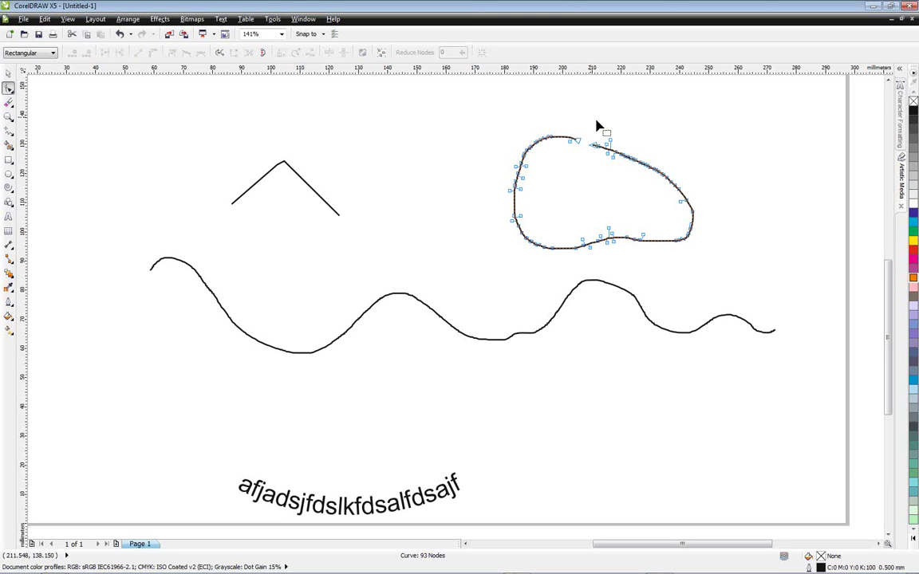
left_click_drag(569, 119, 607, 166)
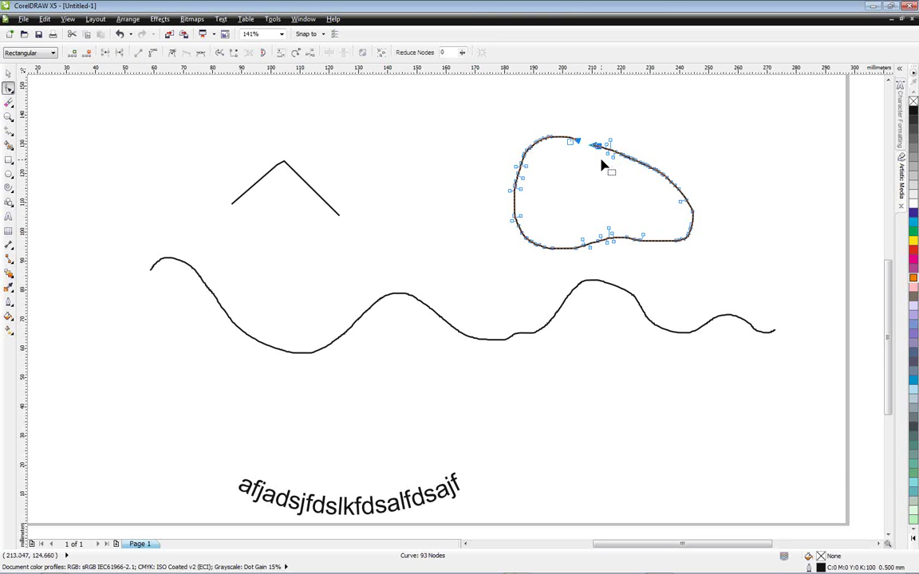
left_click(128, 20)
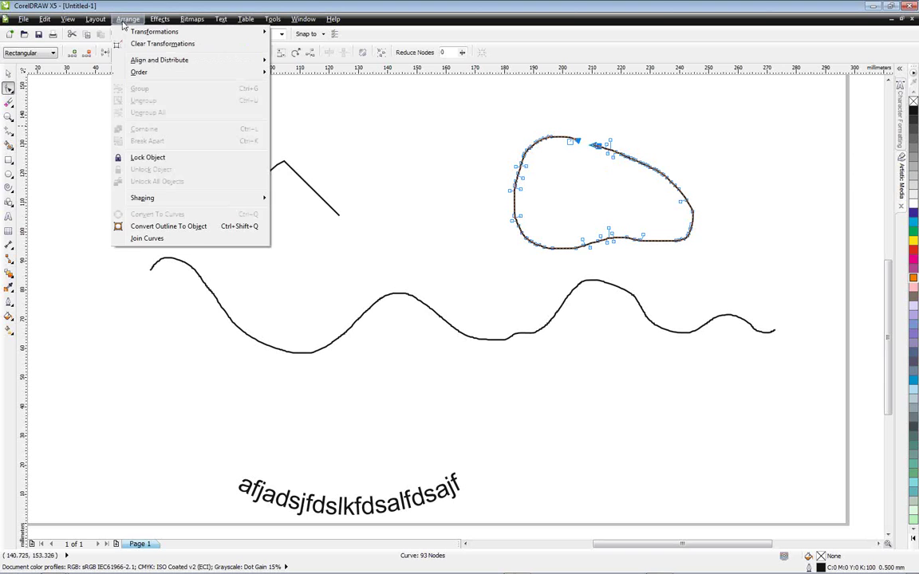
left_click(147, 238)
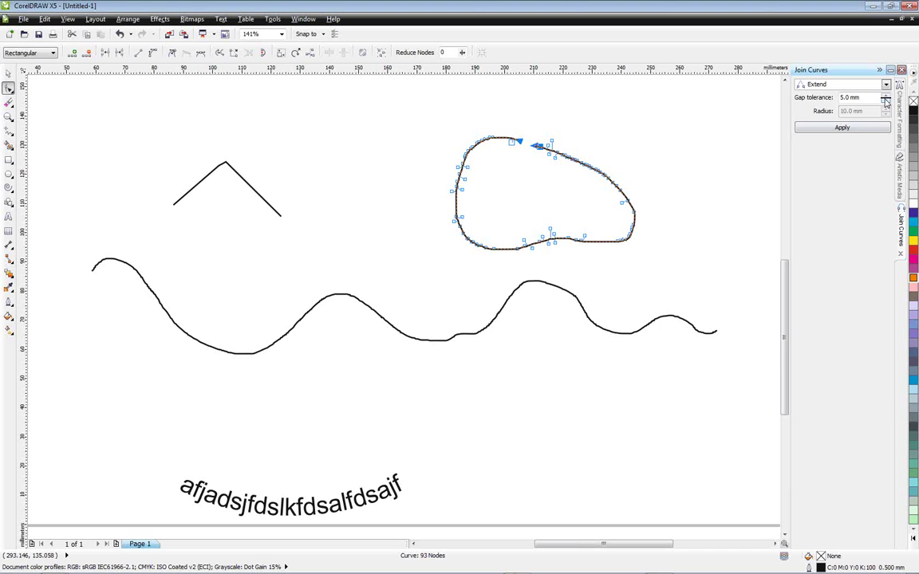
left_click(814, 85)
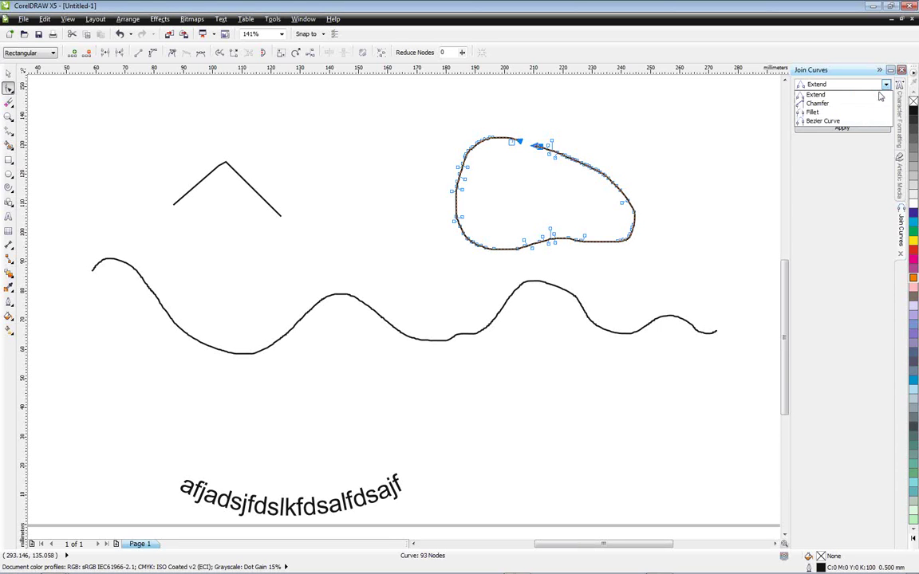
left_click(818, 113)
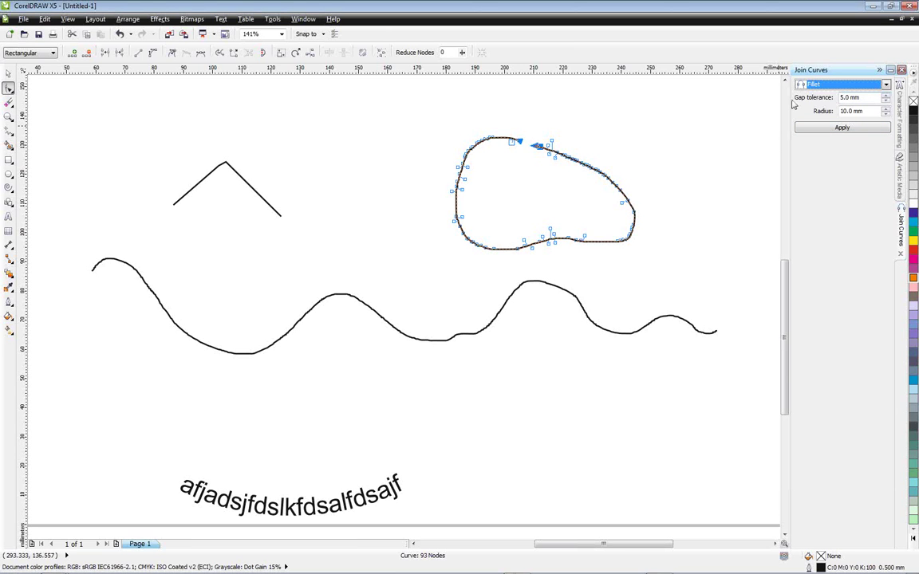
left_click(840, 128)
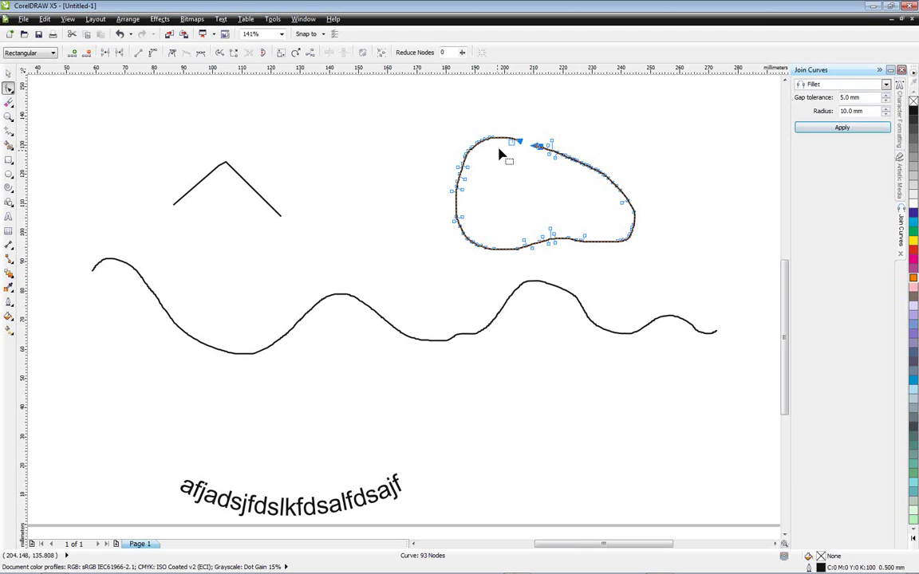
left_click(584, 152)
left_click(542, 161)
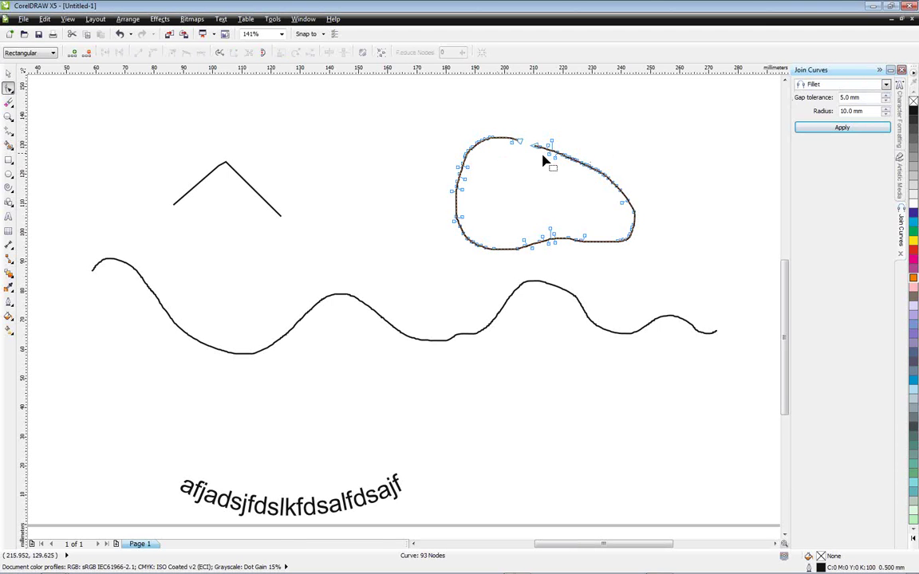
Colour the freehand loop's outline yellow and join its end nodes in Fillet mode with a 10 mm gap tolerance.
scroll(530, 160, "up", 5)
scroll(520, 160, "down", 3)
scroll(521, 160, "up", 3)
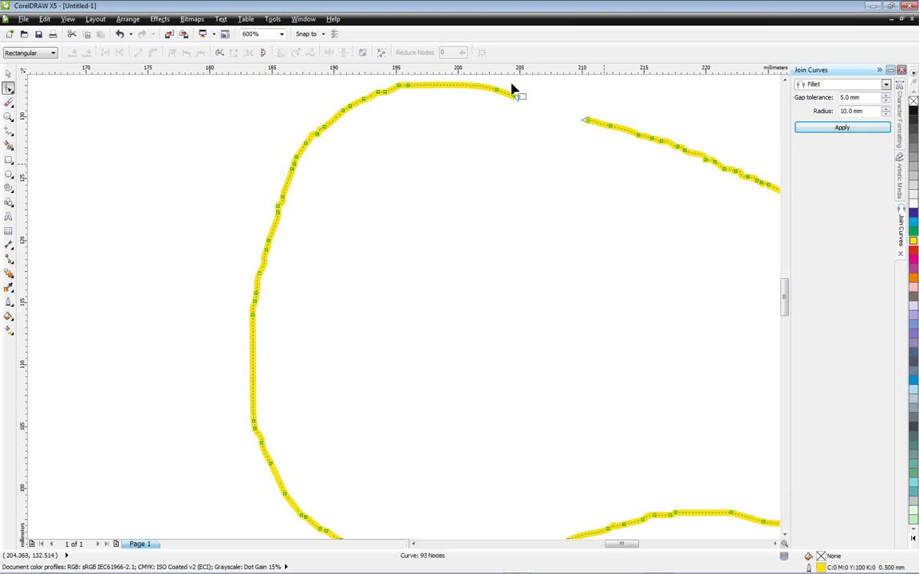
left_click_drag(505, 80, 598, 146)
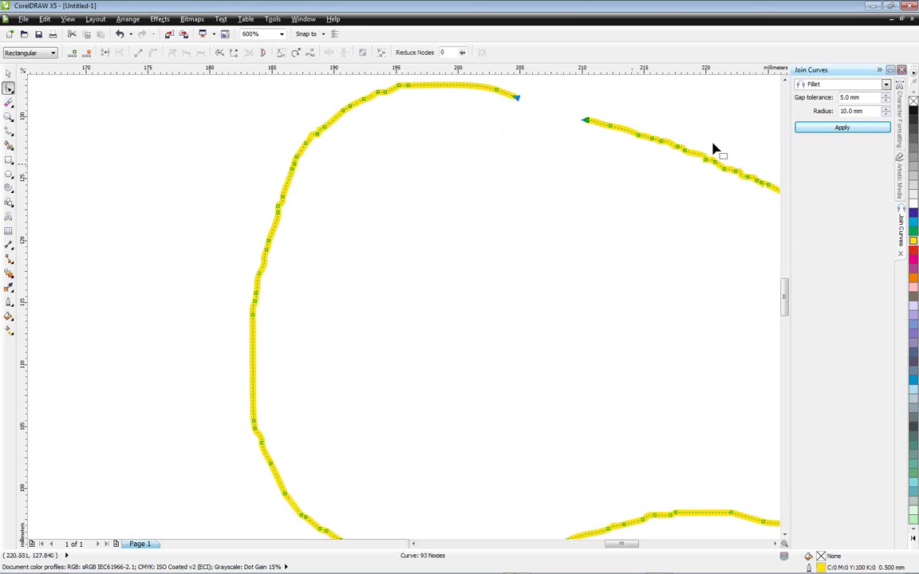
double_click(843, 97)
type("10")
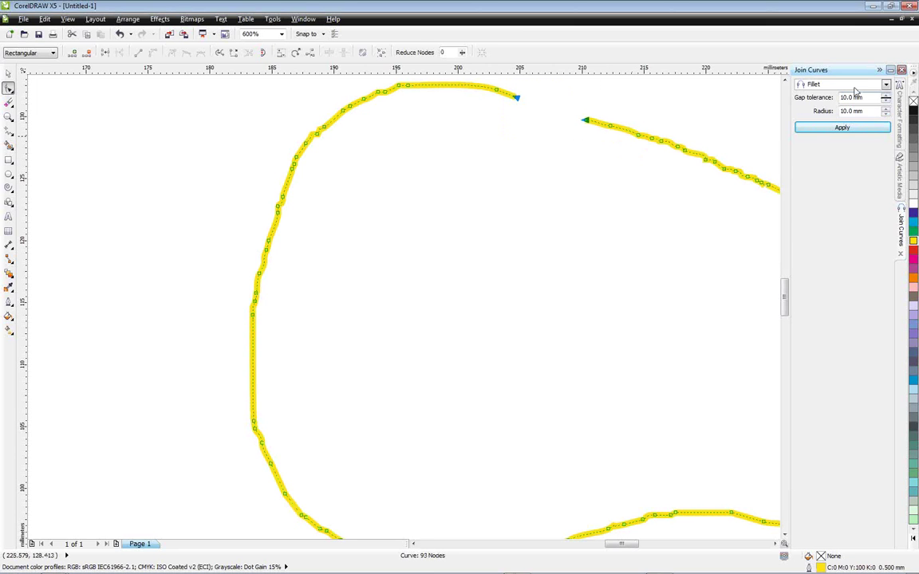
left_click(837, 128)
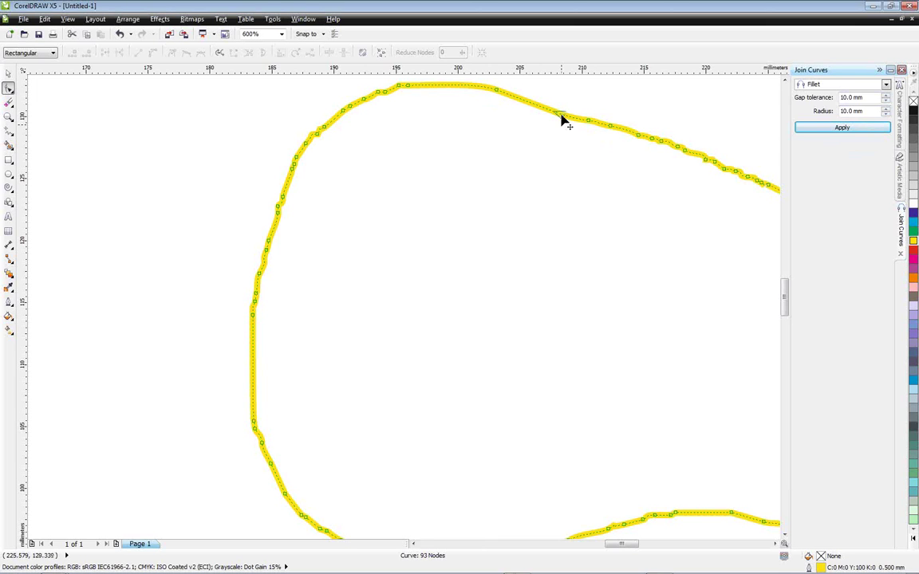
Pull the loop's joined node slightly upward and fill the closed shape with magenta.
left_click_drag(559, 115, 565, 89)
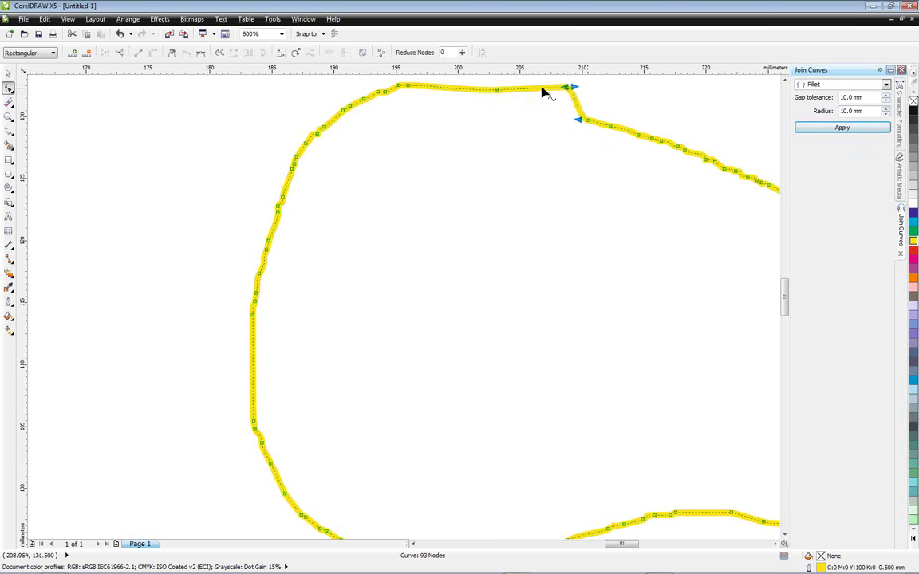
left_click(914, 260)
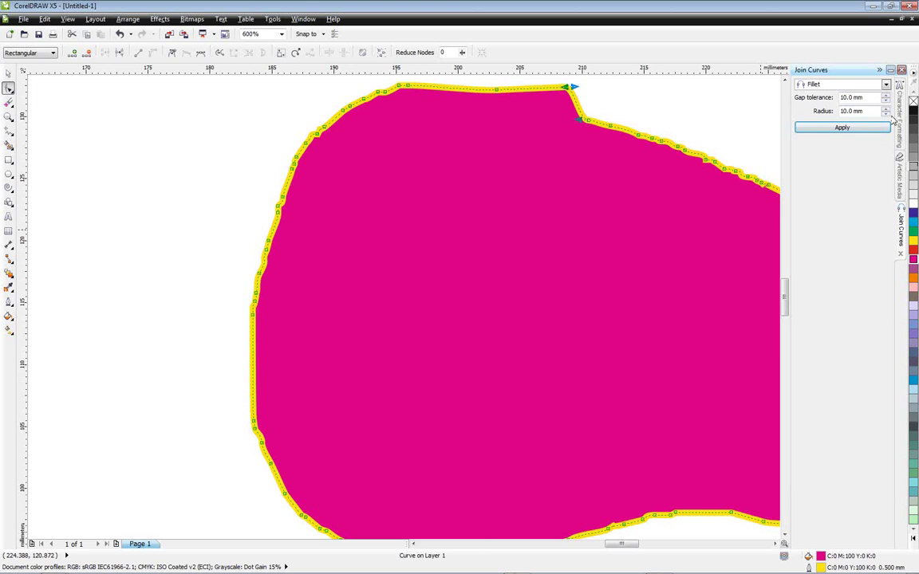
left_click(879, 70)
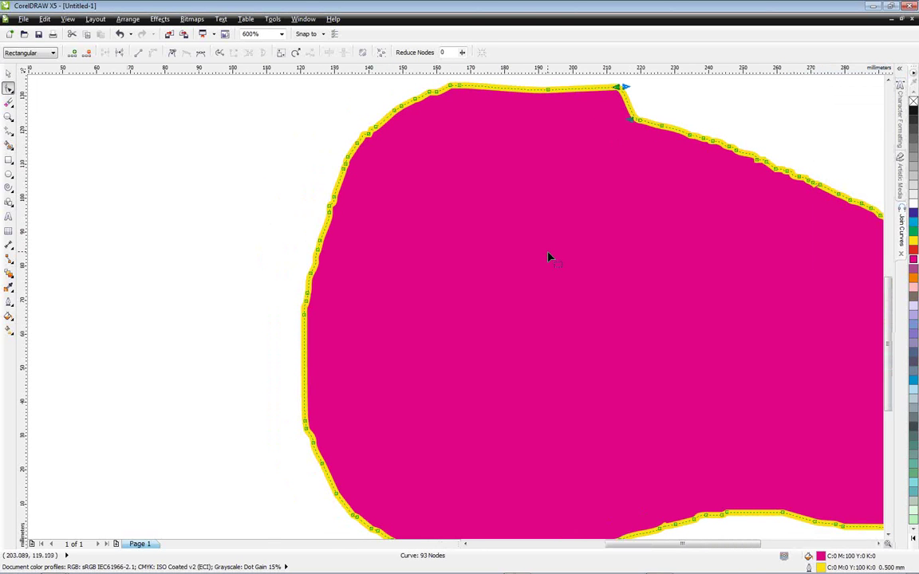
scroll(548, 256, "down", 3)
scroll(481, 237, "down", 2)
Delete all the remaining curves and the fitted text from the page.
left_click(8, 72)
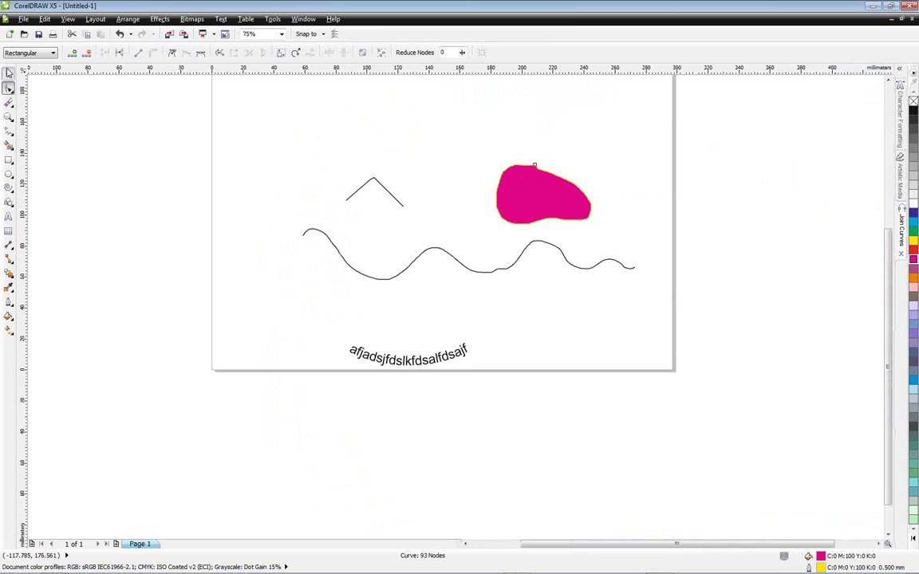
left_click(345, 138)
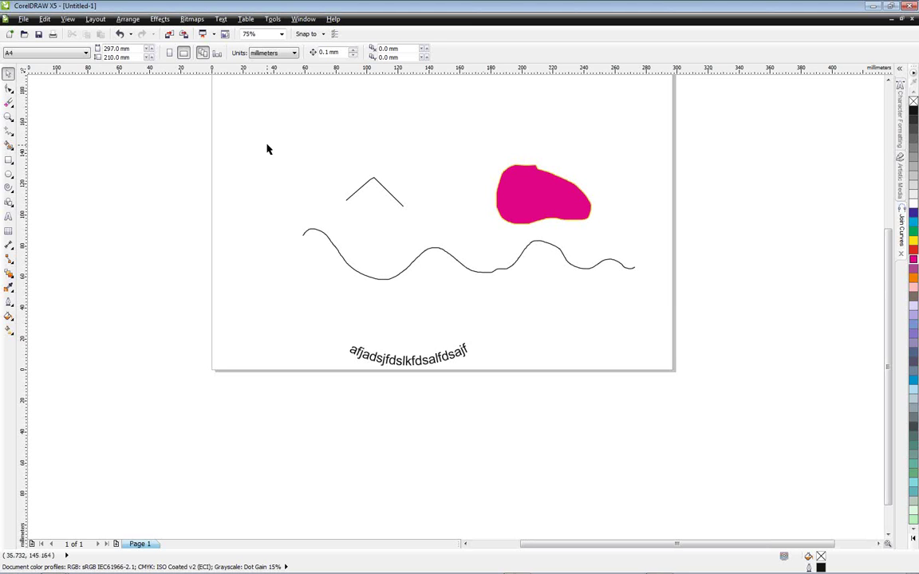
mouse_move(268, 144)
left_mouse_down()
mouse_move(658, 345)
mouse_move(656, 373)
left_mouse_up()
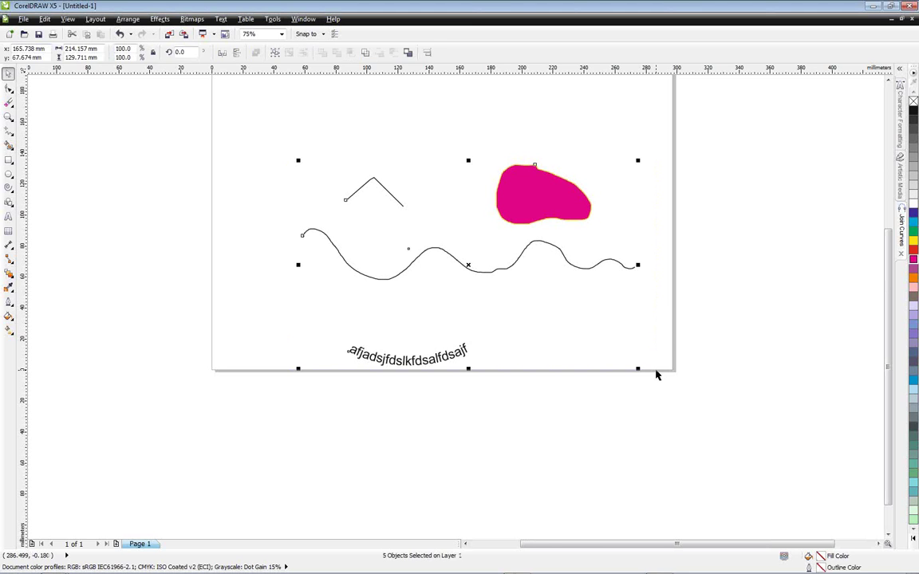
key("Delete")
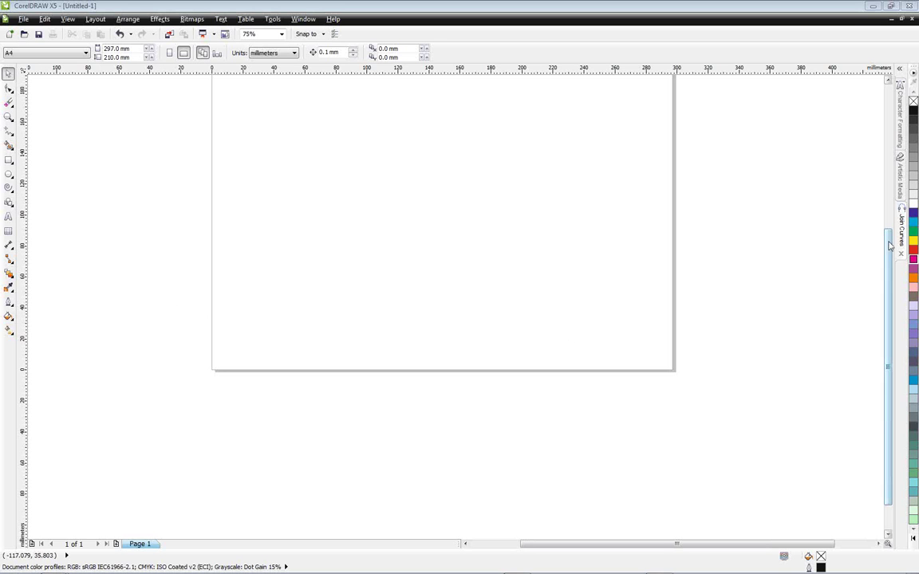
left_click_drag(887, 249, 887, 177)
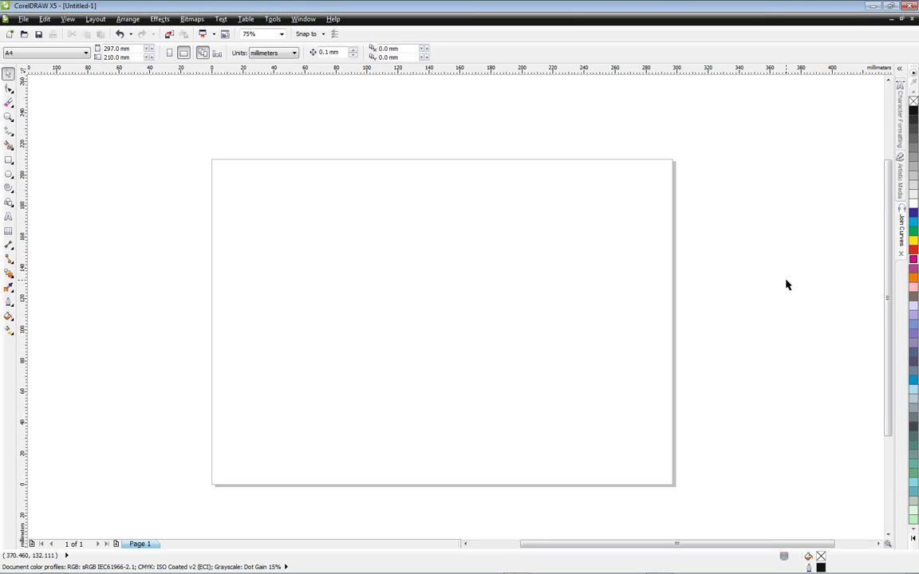
mouse_move(884, 566)
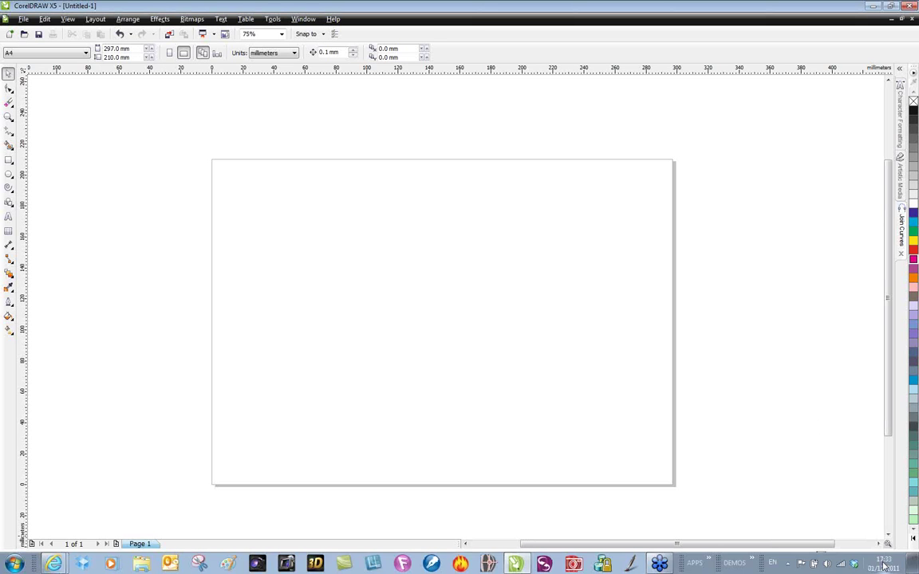